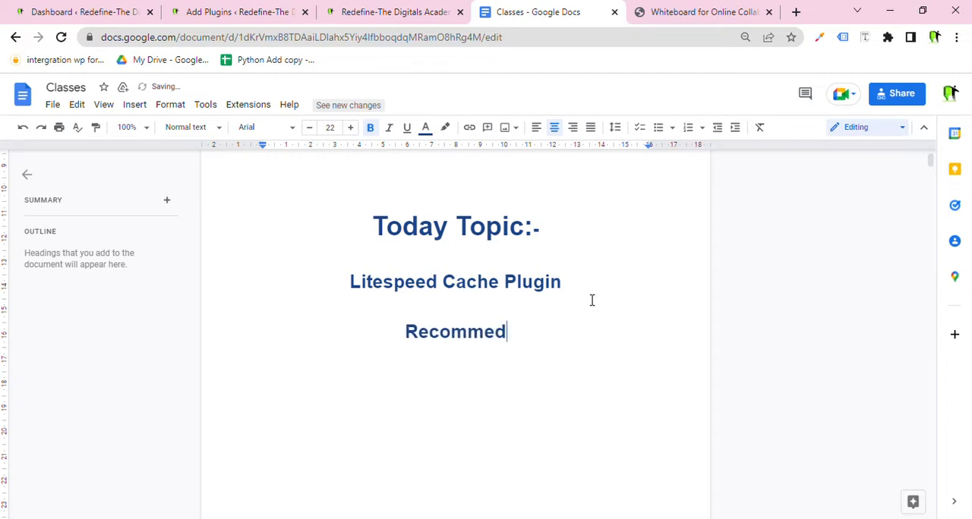
Correct the last line's spelling to Recommend and highlight the Litespeed Cache Plugin heading.
{"action": "key", "text": "BackSpace"}
{"action": "type", "text": "nd"}
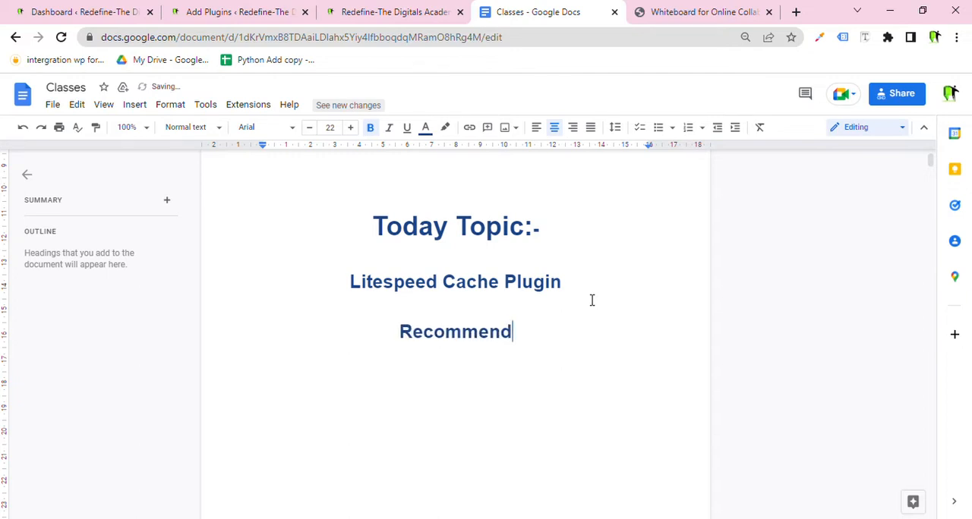
{"action": "left_click_drag", "start_coordinate": [591, 294], "coordinate": [351, 294]}
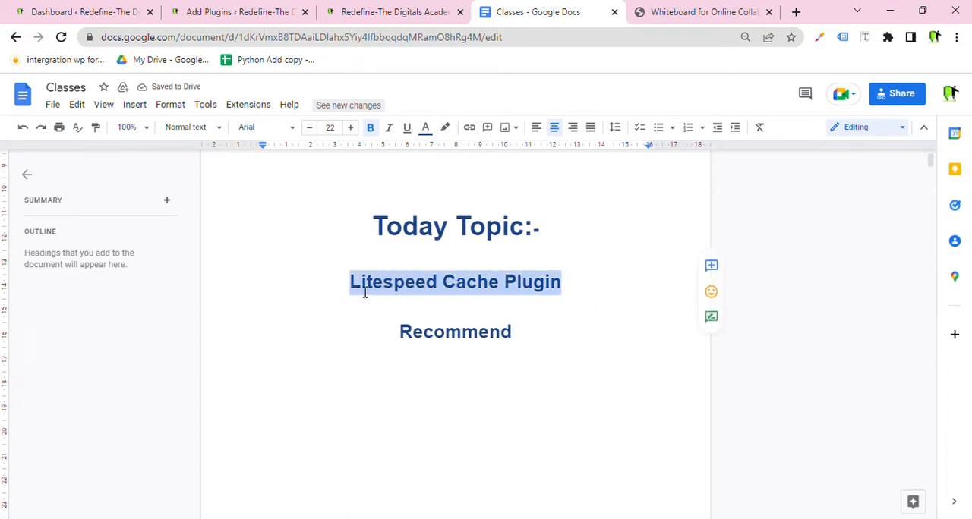
Switch to the web whiteboard and handwrite the word Speed with the pen.
{"action": "left_click", "coordinate": [642, 11]}
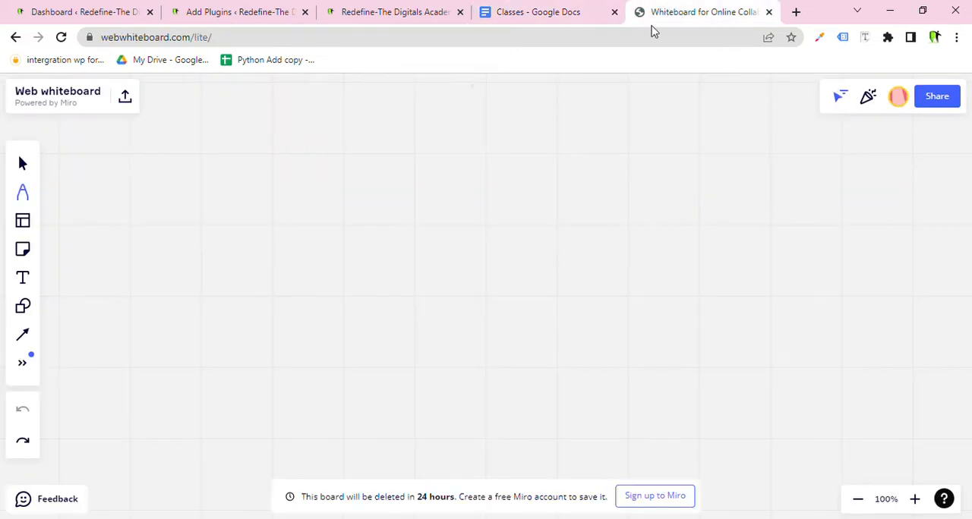
{"action": "left_click_drag", "start_coordinate": [321, 157], "coordinate": [277, 252]}
{"action": "mouse_move", "coordinate": [325, 199]}
{"action": "left_mouse_down"}
{"action": "mouse_move", "coordinate": [325, 215]}
{"action": "mouse_move", "coordinate": [340, 175]}
{"action": "mouse_move", "coordinate": [367, 243]}
{"action": "mouse_move", "coordinate": [397, 238]}
{"action": "mouse_move", "coordinate": [460, 271]}
{"action": "left_mouse_up"}
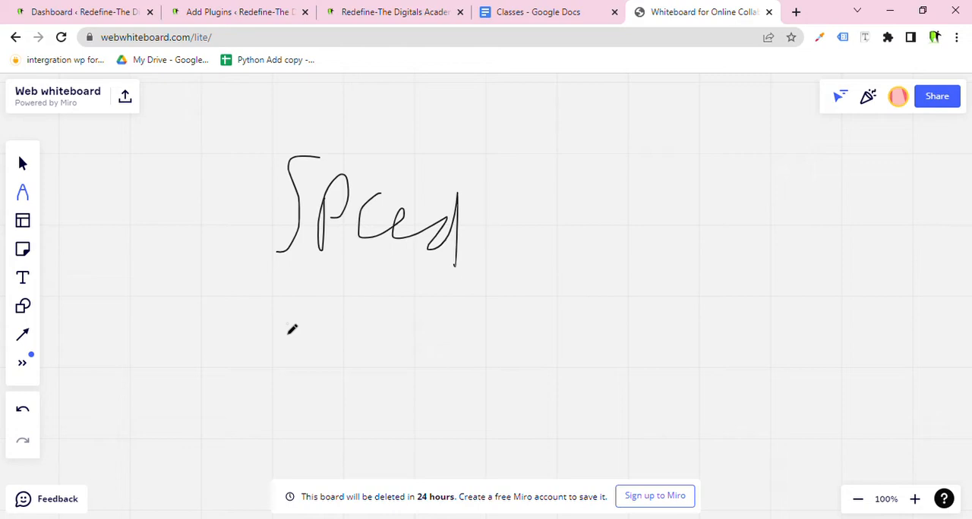
Return to the Classes document and highlight the Litespeed Cache Plugin heading again, placing the cursor after Recommend.
{"action": "left_click", "coordinate": [524, 12]}
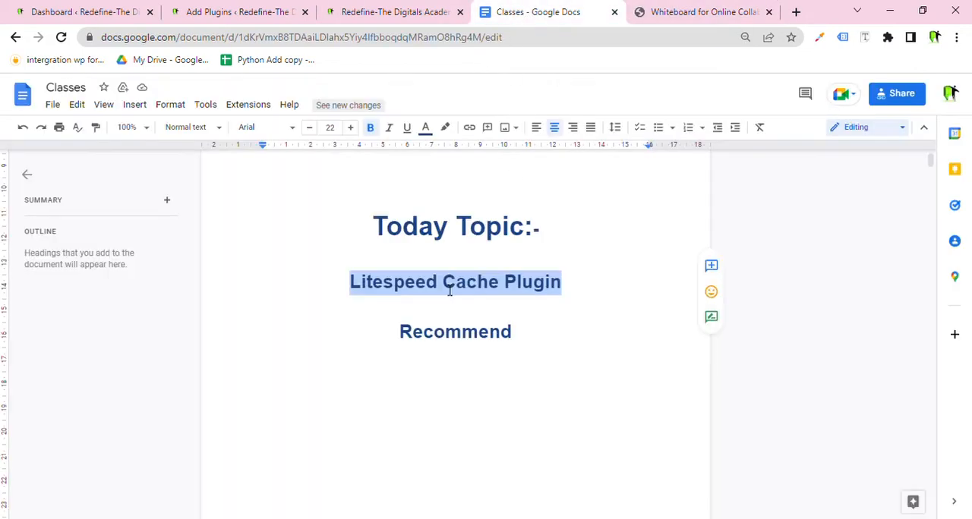
{"action": "left_click", "coordinate": [448, 289]}
{"action": "left_click_drag", "start_coordinate": [349, 282], "coordinate": [568, 284]}
{"action": "left_click", "coordinate": [545, 345]}
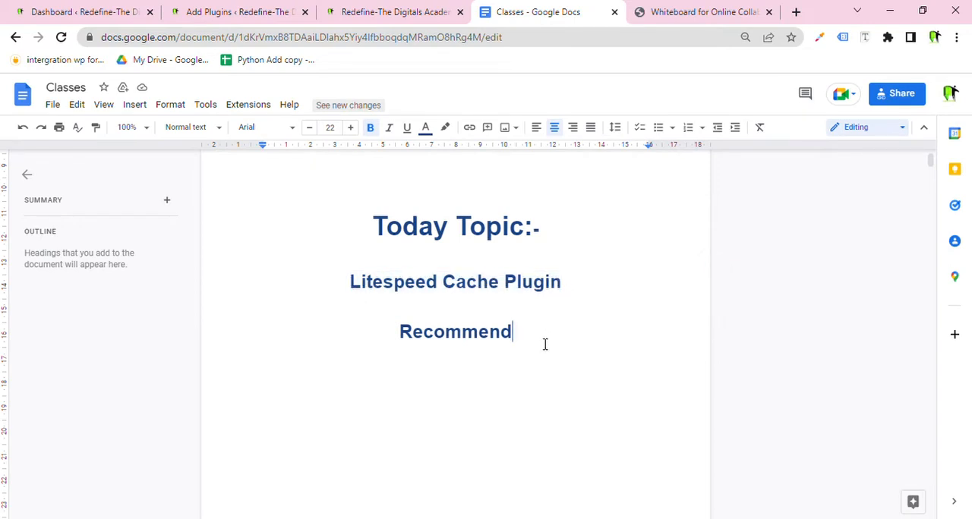
Add a new line below reading Recommend (Default) =.
{"action": "type", "text": "S"}
{"action": "key", "text": "BackSpace"}
{"action": "type", "text": "Recomm"}
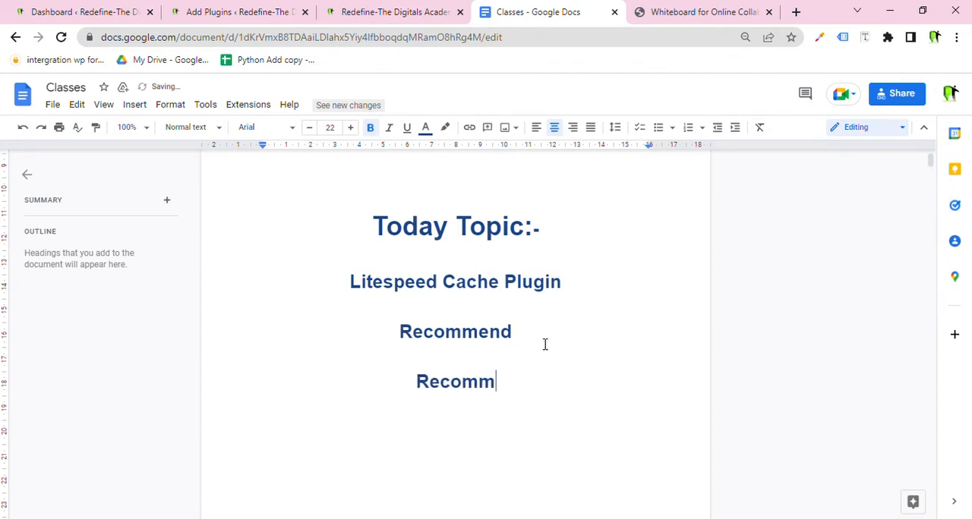
{"action": "type", "text": "ed"}
{"action": "key", "text": "BackSpace"}
{"action": "type", "text": "nd"}
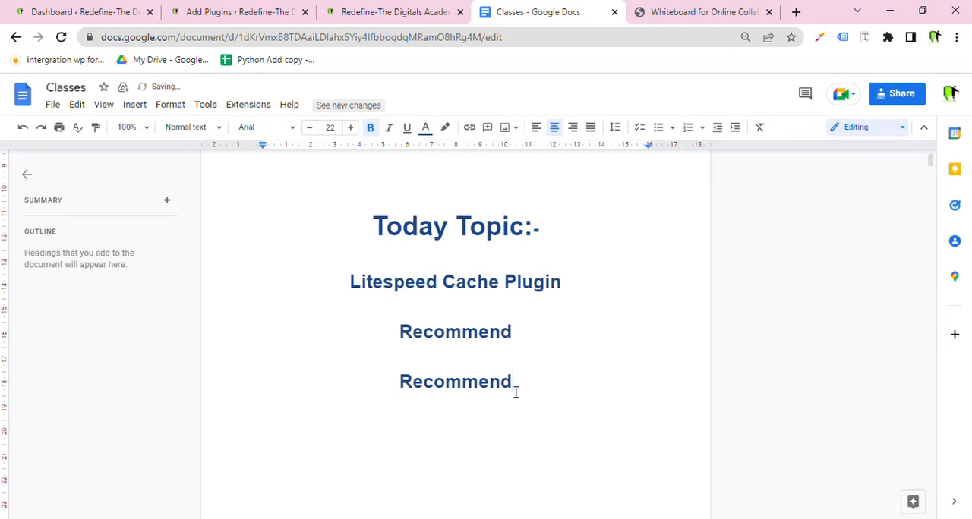
{"action": "type", "text": " ("}
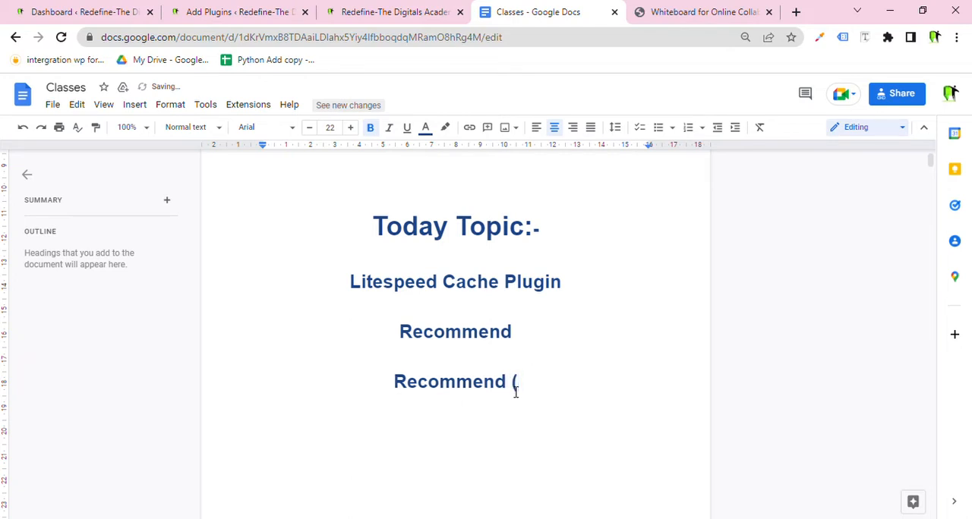
{"action": "type", "text": "Defalth"}
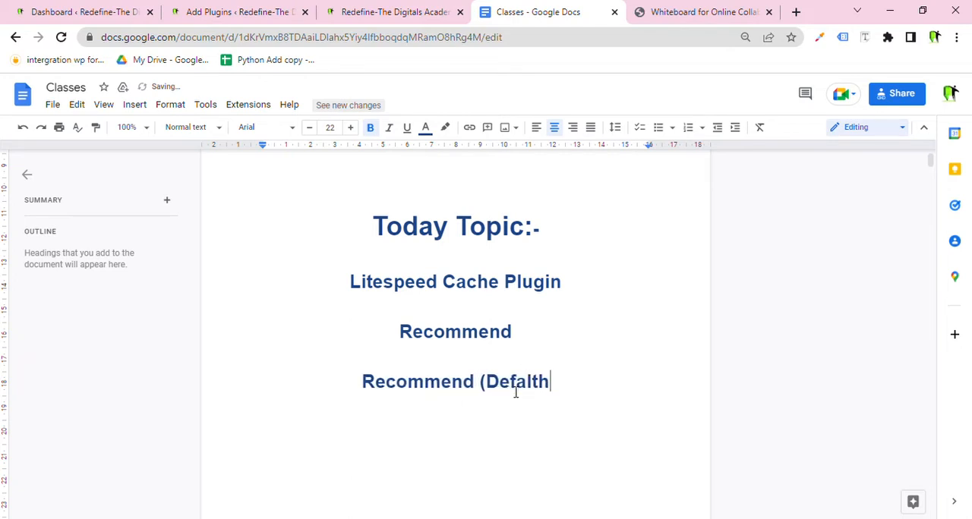
{"action": "key", "text": "BackSpace"}
{"action": "key", "text": "BackSpace"}
{"action": "key", "text": "BackSpace"}
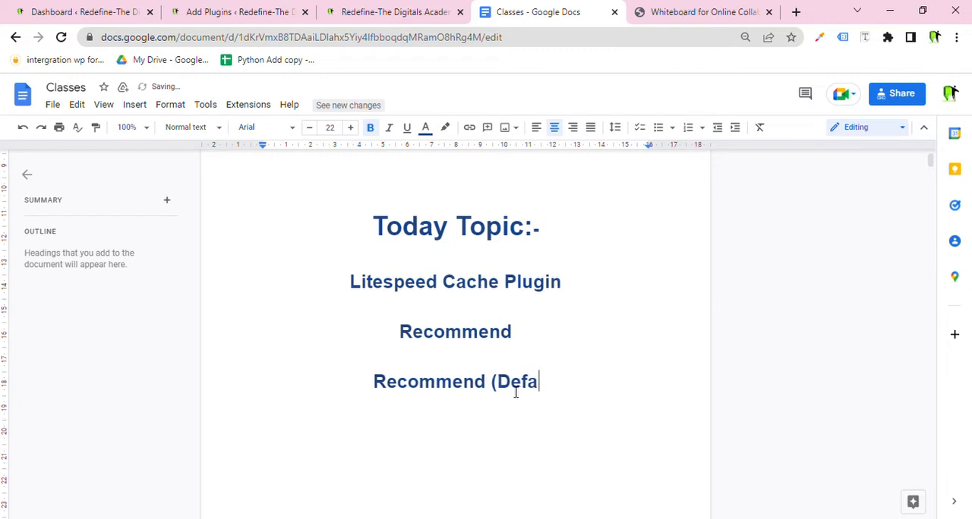
{"action": "type", "text": "ult)"}
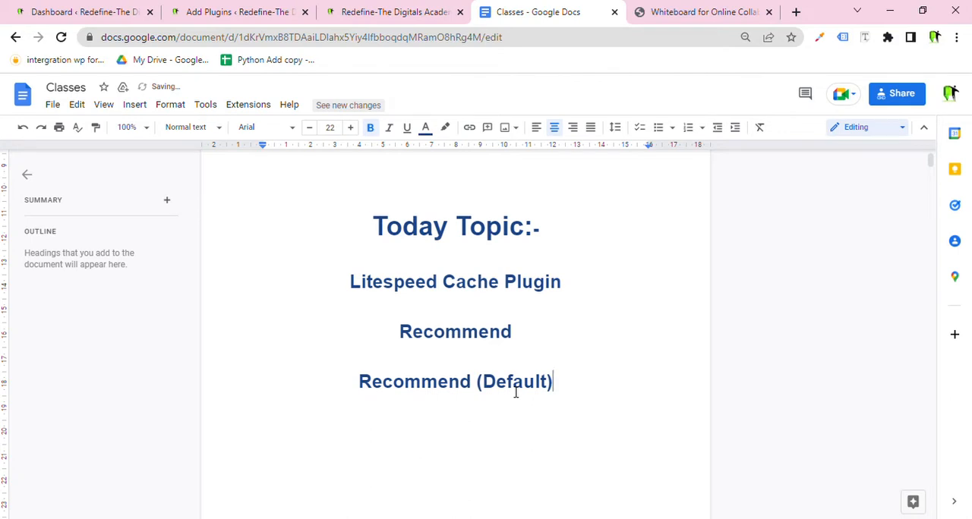
{"action": "type", "text": " =="}
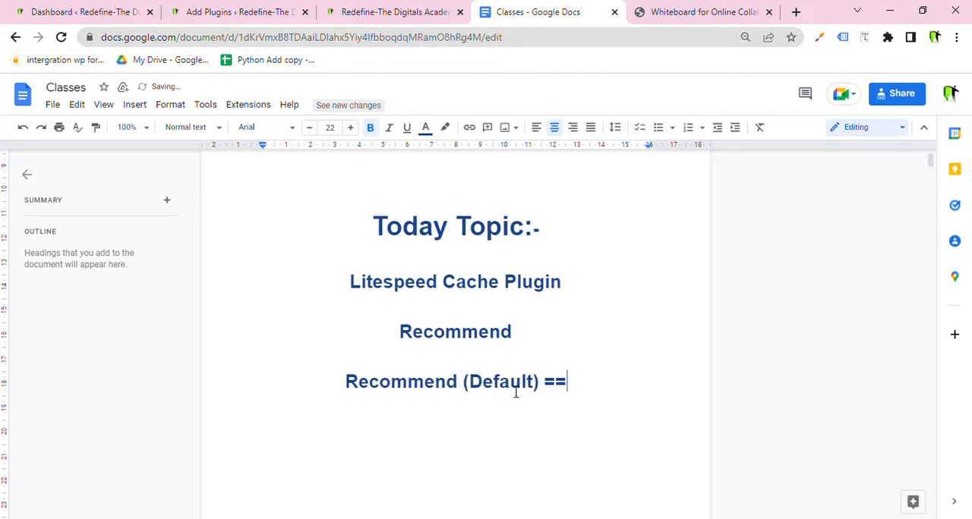
{"action": "key", "text": "BackSpace"}
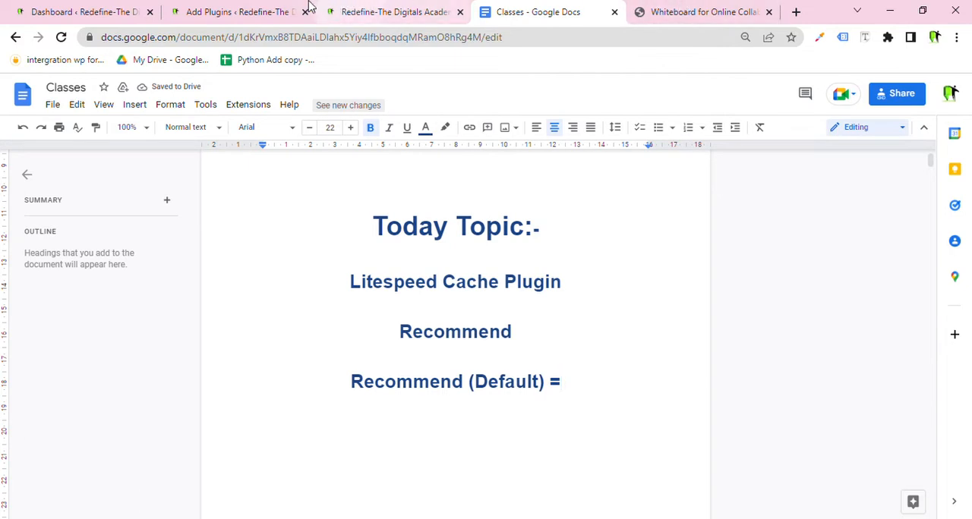
Switch to the WordPress admin tab and look over its address and the Dashboard page.
{"action": "left_click", "coordinate": [68, 10]}
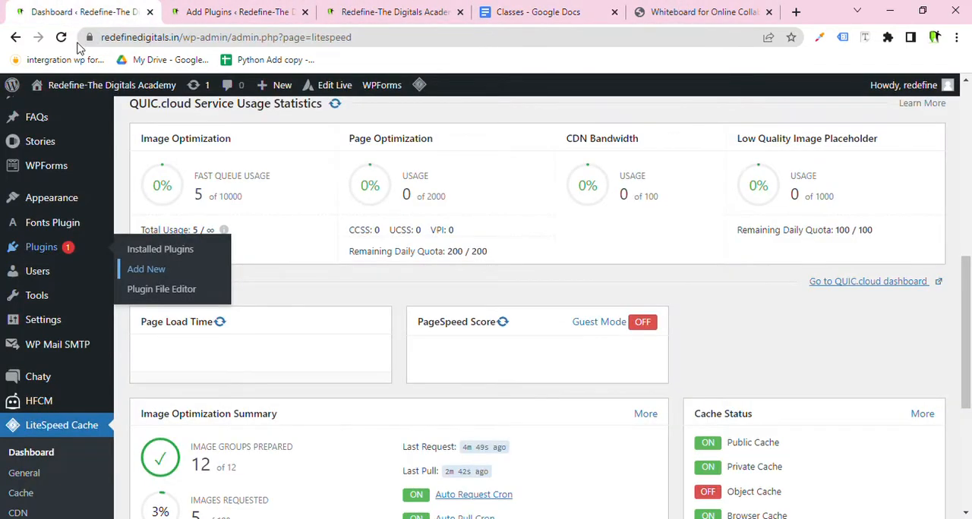
{"action": "left_click_drag", "start_coordinate": [230, 41], "coordinate": [23, 55]}
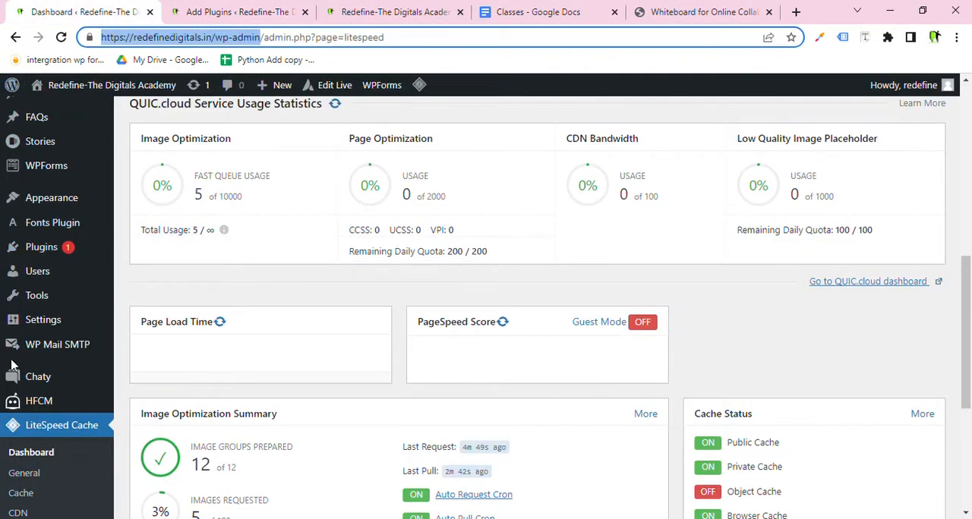
{"action": "scroll", "coordinate": [32, 308], "scroll_direction": "up", "scroll_amount": 5}
{"action": "left_click", "coordinate": [64, 126]}
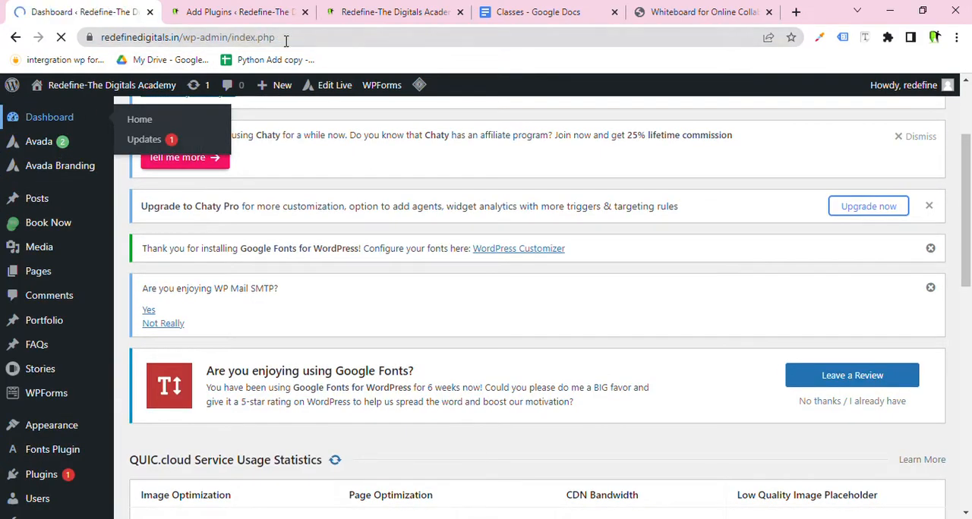
{"action": "left_click_drag", "start_coordinate": [275, 38], "coordinate": [99, 37]}
{"action": "scroll", "coordinate": [72, 277], "scroll_direction": "down", "scroll_amount": 3}
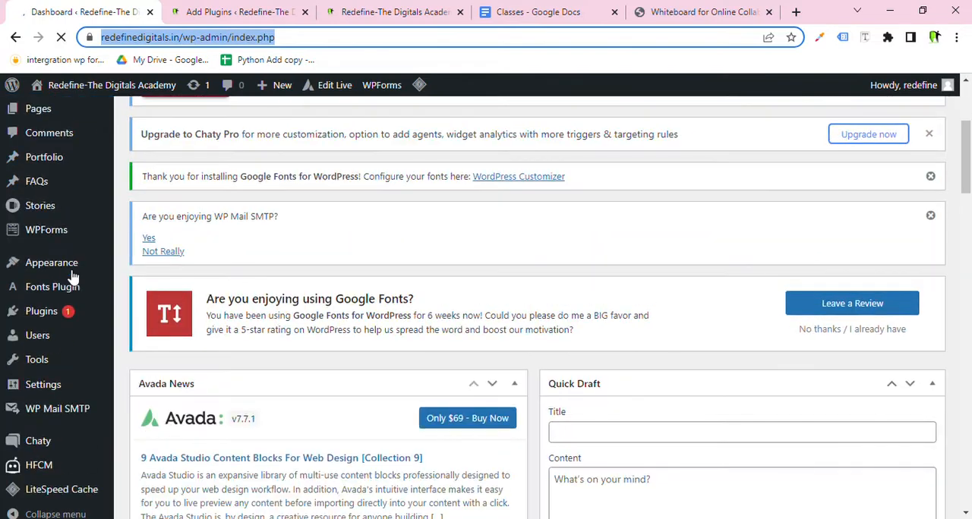
{"action": "mouse_move", "coordinate": [71, 322]}
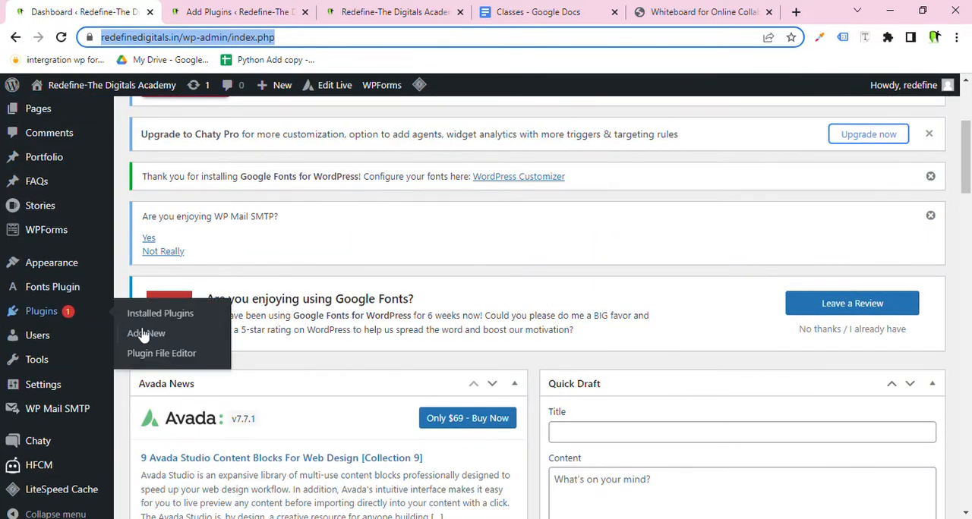
In the Add Plugins tab, highlight the litespeed search and the LiteSpeed Cache result's title and description.
{"action": "left_click", "coordinate": [232, 11]}
{"action": "left_click_drag", "start_coordinate": [798, 177], "coordinate": [741, 170]}
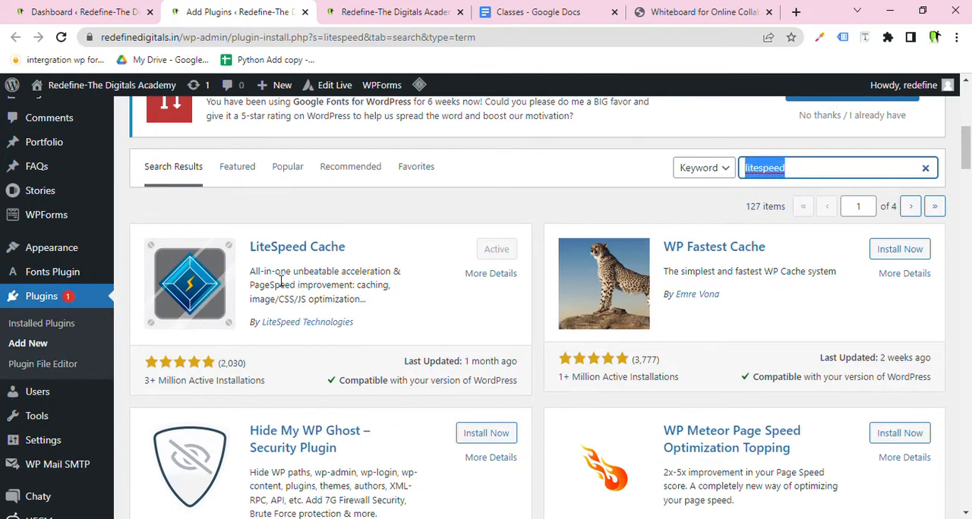
{"action": "left_click_drag", "start_coordinate": [276, 272], "coordinate": [251, 281]}
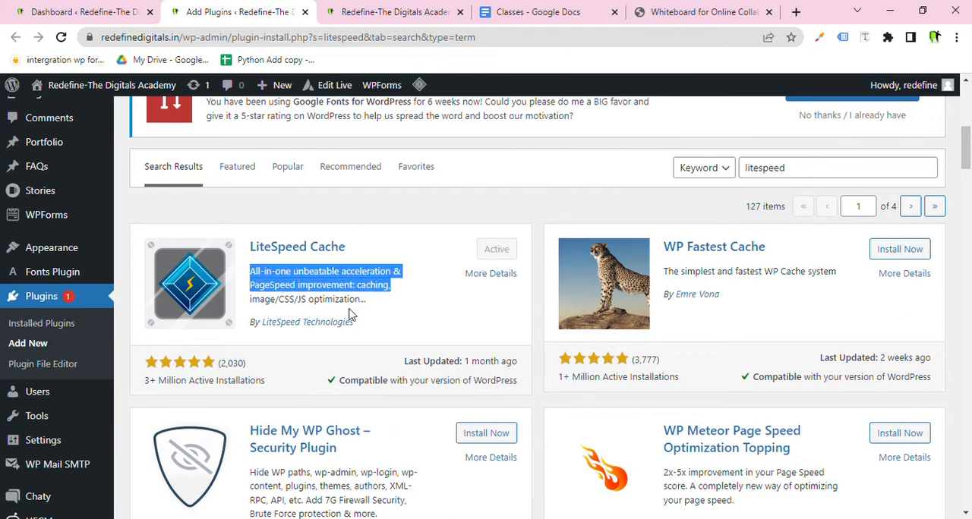
{"action": "left_click_drag", "start_coordinate": [366, 304], "coordinate": [251, 272]}
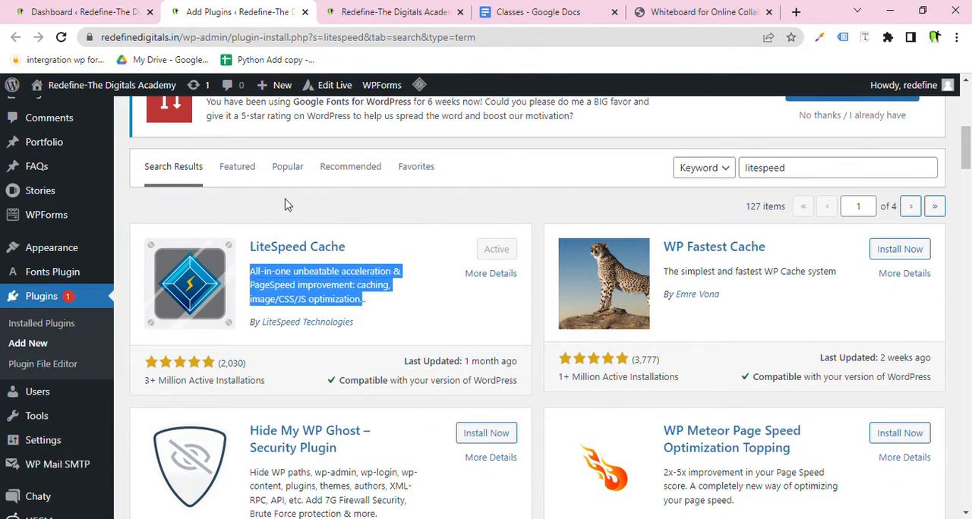
{"action": "left_click_drag", "start_coordinate": [346, 247], "coordinate": [254, 242]}
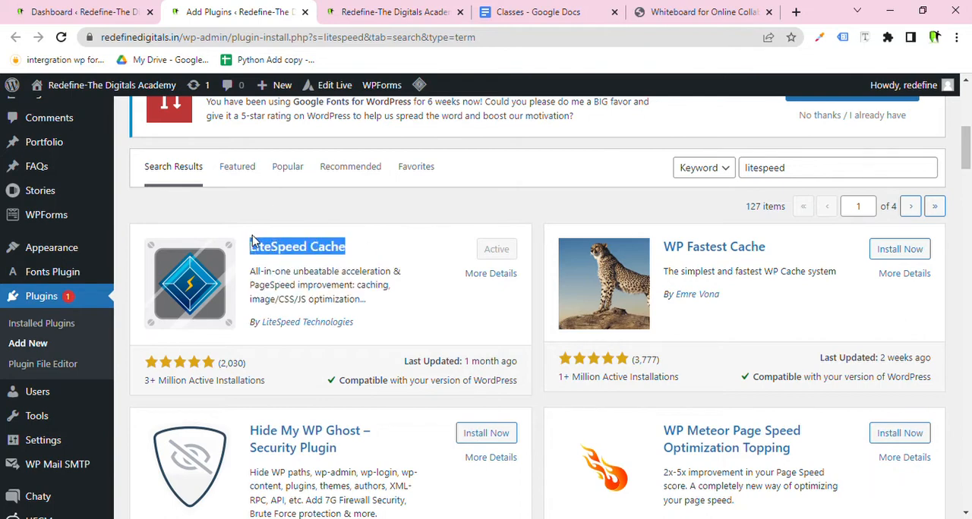
{"action": "left_click", "coordinate": [256, 207]}
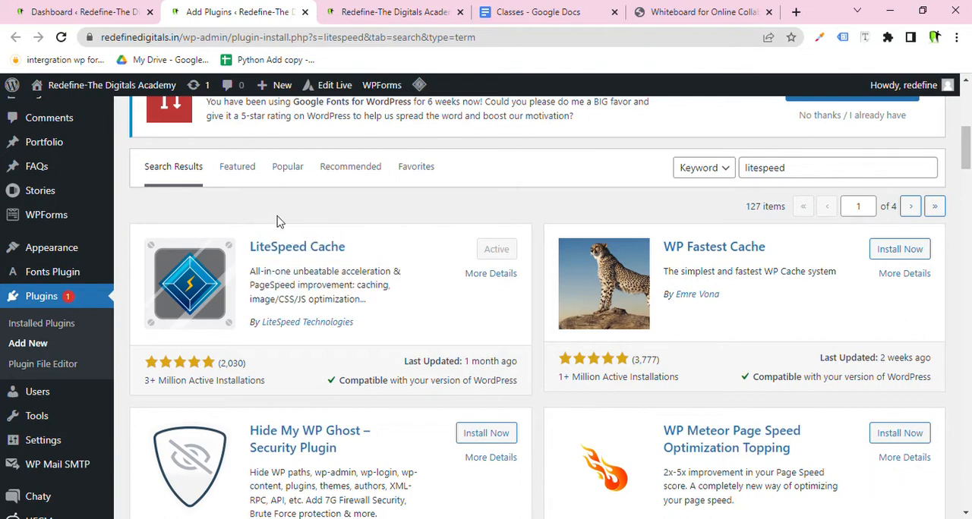
{"action": "left_click_drag", "start_coordinate": [384, 303], "coordinate": [252, 245]}
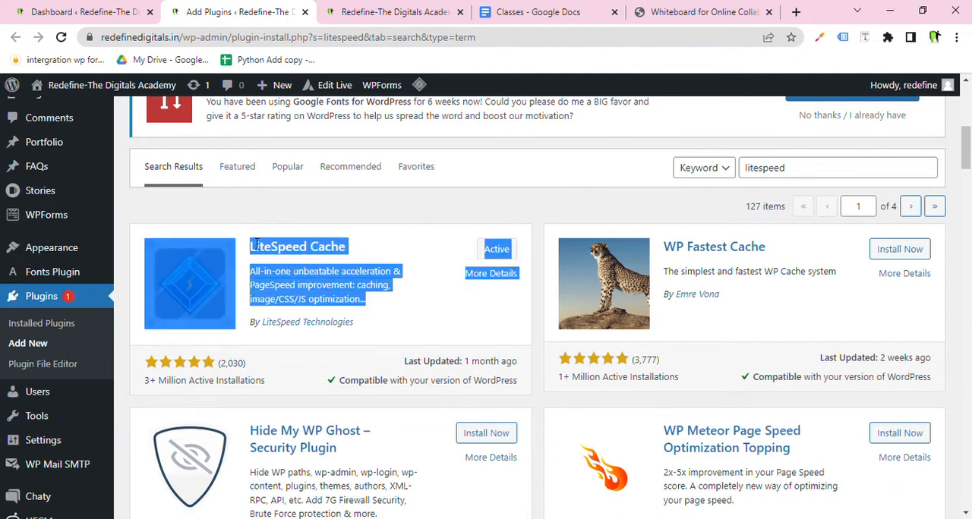
{"action": "left_click", "coordinate": [262, 203]}
{"action": "left_click_drag", "start_coordinate": [366, 304], "coordinate": [248, 252]}
{"action": "left_click", "coordinate": [257, 203]}
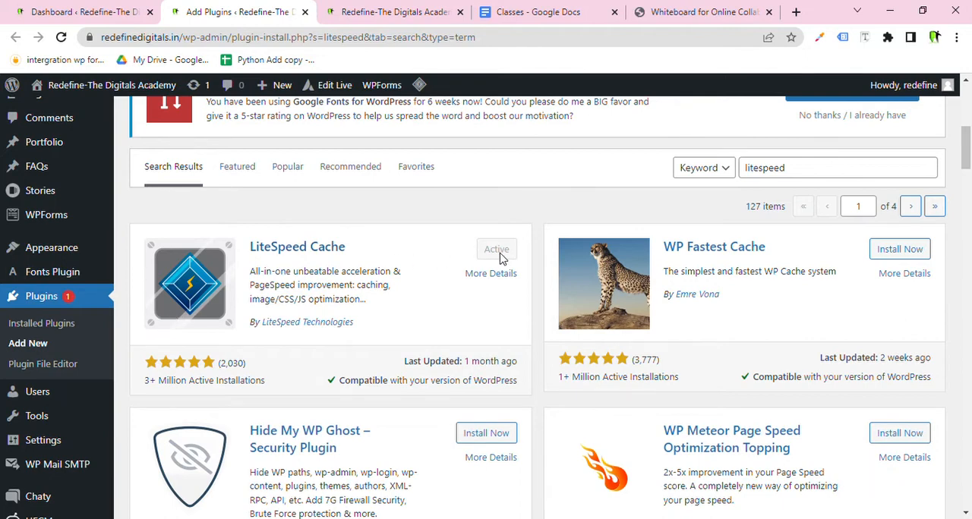
Open the LiteSpeed Cache General settings page and close the old Dashboard tab.
{"action": "scroll", "coordinate": [129, 326], "scroll_direction": "down", "scroll_amount": 5}
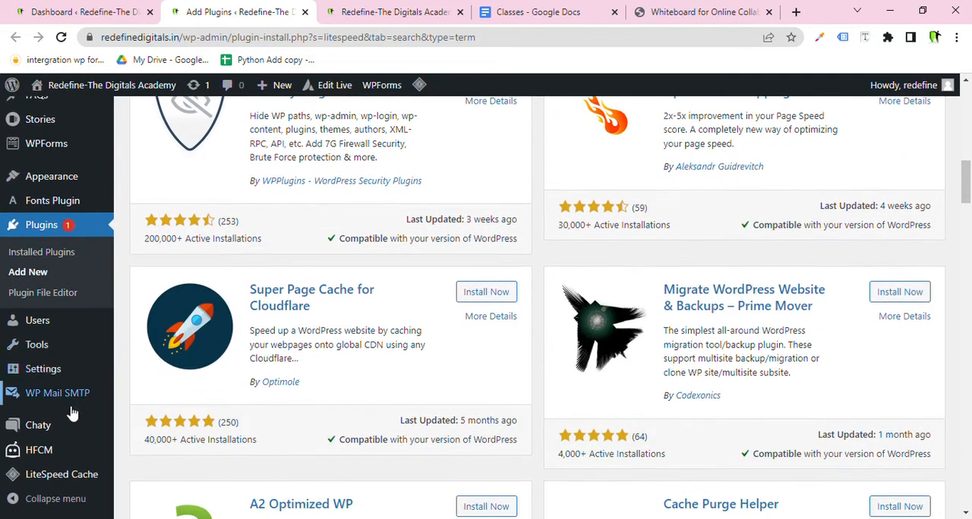
{"action": "mouse_move", "coordinate": [64, 429]}
{"action": "mouse_move", "coordinate": [83, 476]}
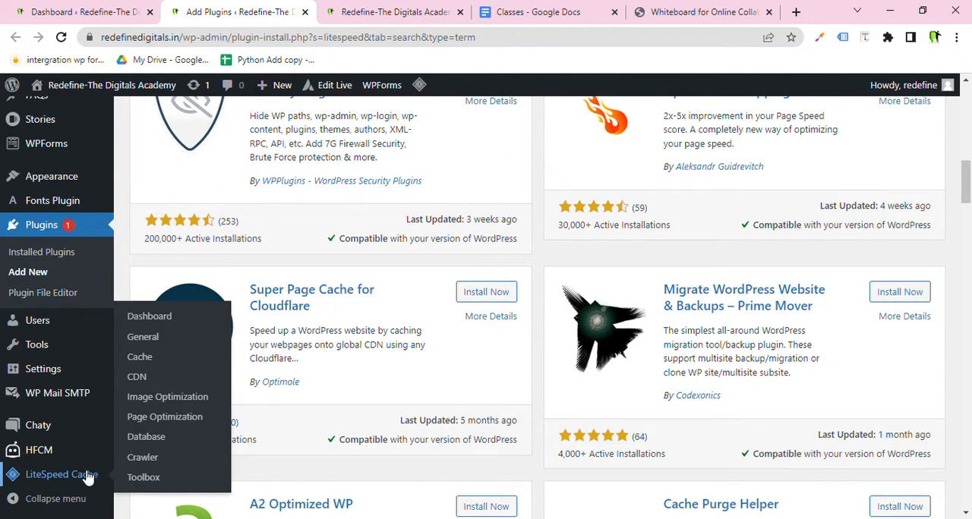
{"action": "left_click", "coordinate": [156, 346]}
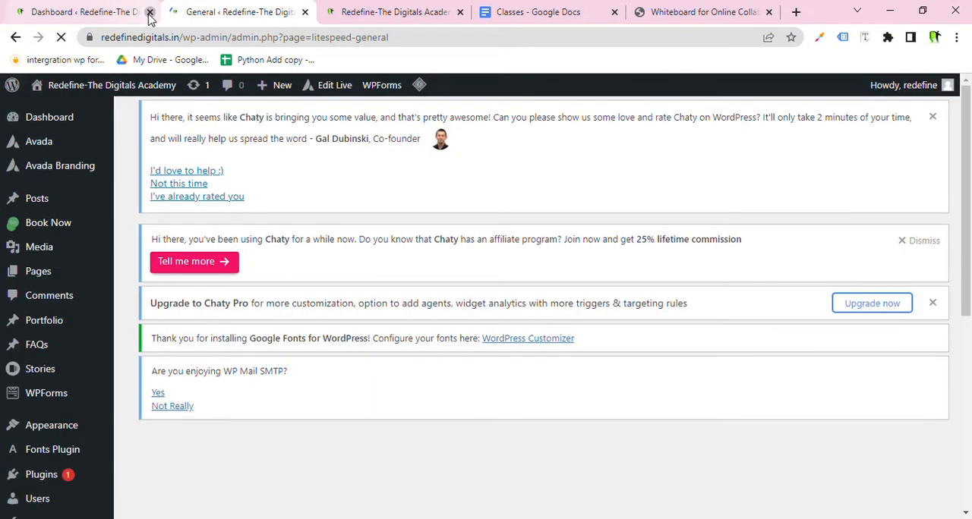
{"action": "left_click", "coordinate": [150, 12]}
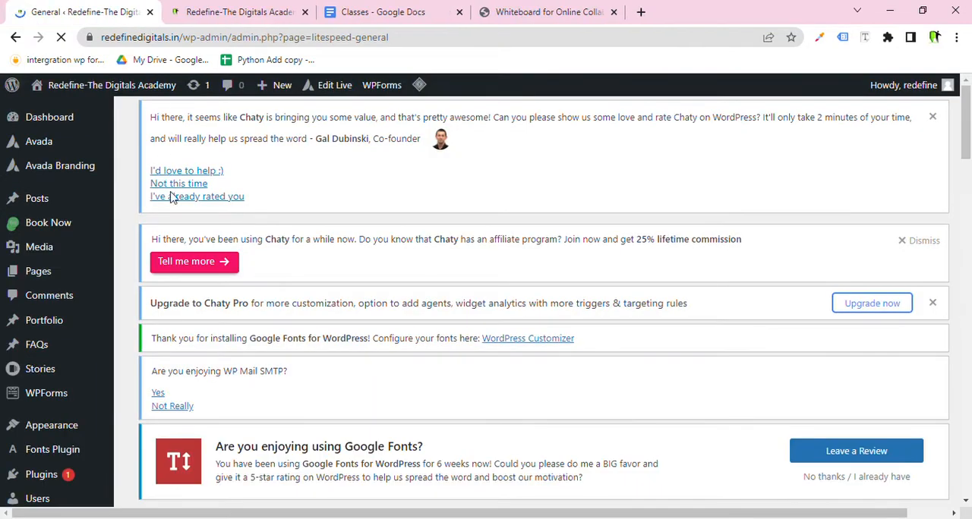
{"action": "scroll", "coordinate": [226, 347], "scroll_direction": "down", "scroll_amount": 5}
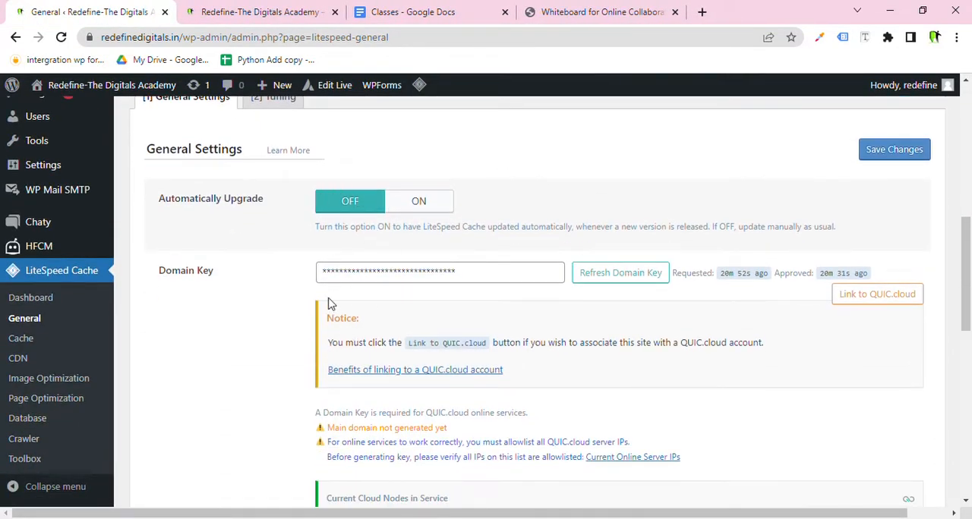
Switch to the whiteboard and handwrite (Default) beside Speed.
{"action": "left_click", "coordinate": [568, 11]}
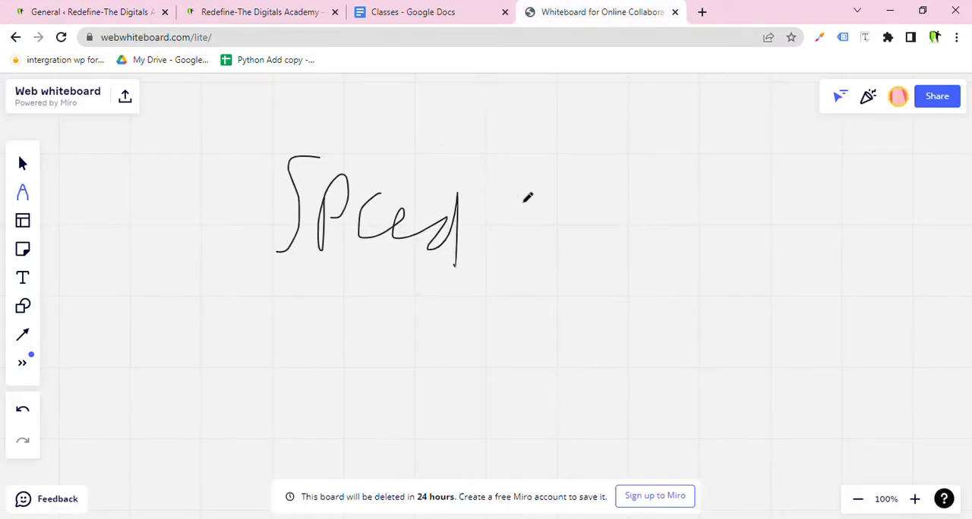
{"action": "left_click_drag", "start_coordinate": [541, 149], "coordinate": [544, 258]}
{"action": "mouse_move", "coordinate": [560, 196]}
{"action": "left_mouse_down"}
{"action": "mouse_move", "coordinate": [551, 256]}
{"action": "mouse_move", "coordinate": [583, 282]}
{"action": "mouse_move", "coordinate": [602, 260]}
{"action": "mouse_move", "coordinate": [650, 319]}
{"action": "mouse_move", "coordinate": [695, 250]}
{"action": "mouse_move", "coordinate": [698, 258]}
{"action": "mouse_move", "coordinate": [727, 199]}
{"action": "mouse_move", "coordinate": [749, 221]}
{"action": "mouse_move", "coordinate": [770, 202]}
{"action": "mouse_move", "coordinate": [810, 224]}
{"action": "left_mouse_up"}
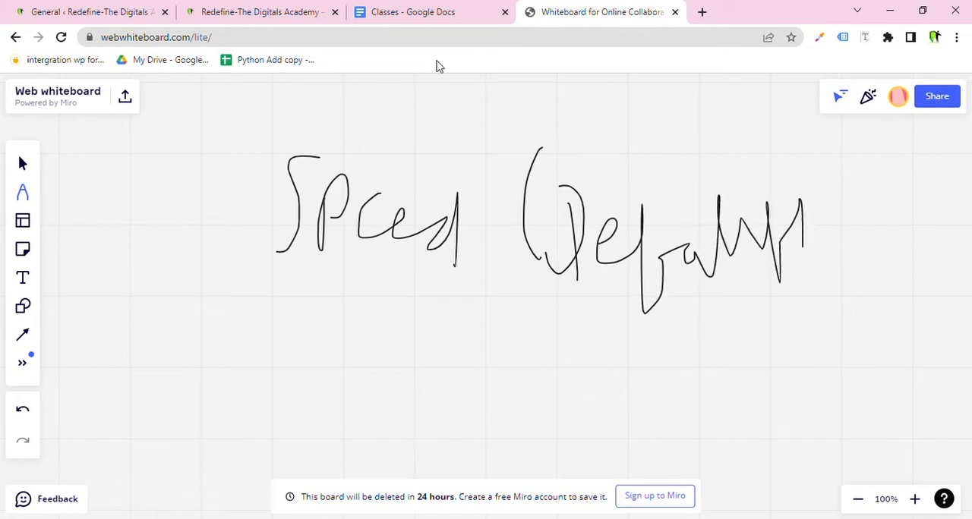
Return to the LiteSpeed Cache General Settings and highlight the Domain Key setting.
{"action": "left_click", "coordinate": [122, 12]}
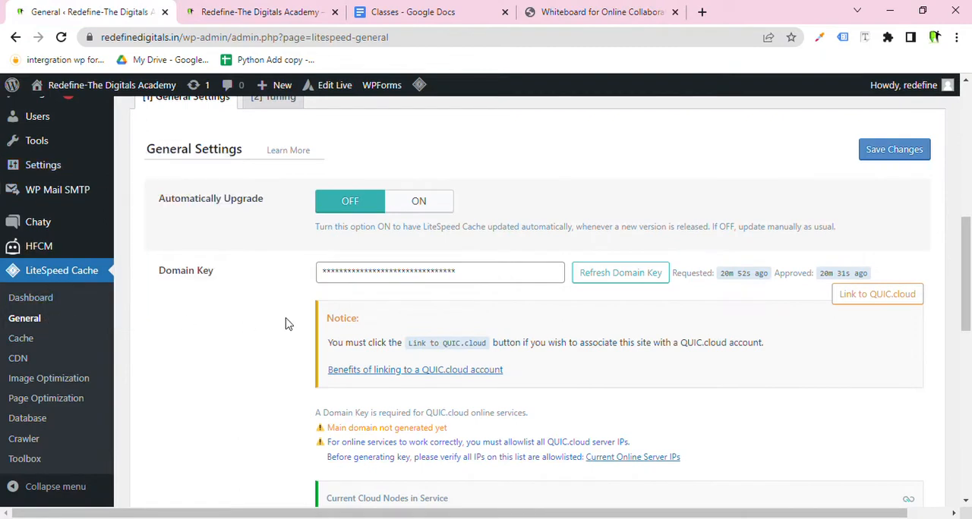
{"action": "scroll", "coordinate": [298, 246], "scroll_direction": "down", "scroll_amount": 1}
{"action": "left_click_drag", "start_coordinate": [221, 202], "coordinate": [168, 210]}
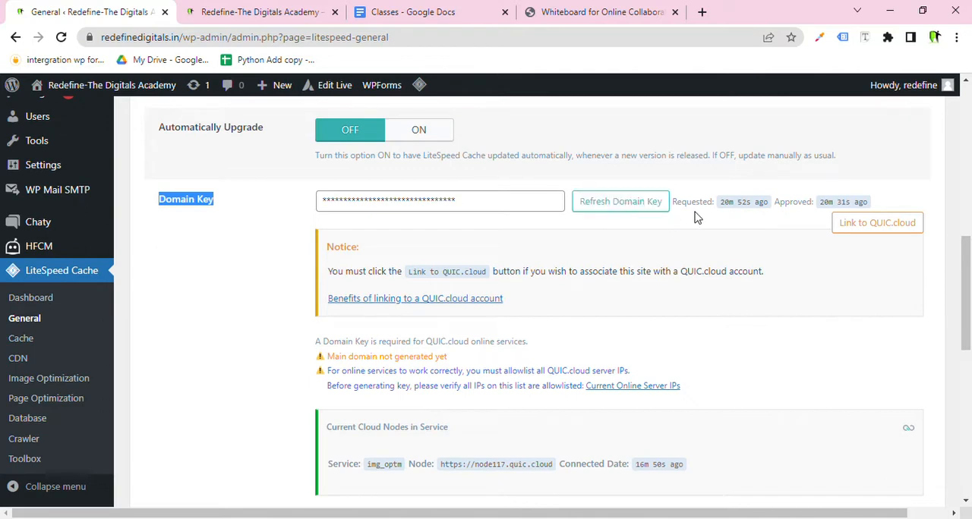
Highlight the Domain Key's request time, the key field and the QUIC.cloud linking notice.
{"action": "left_click_drag", "start_coordinate": [758, 207], "coordinate": [716, 205]}
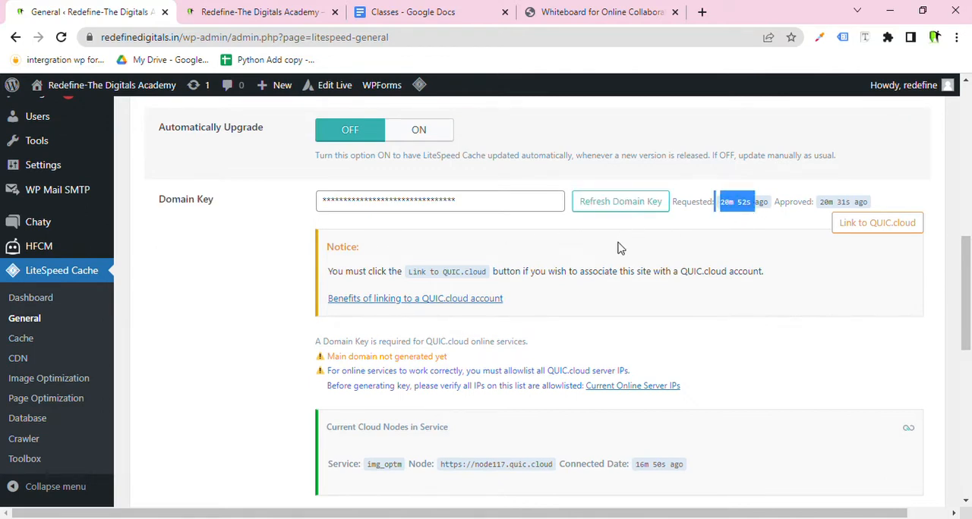
{"action": "left_click_drag", "start_coordinate": [488, 204], "coordinate": [297, 196]}
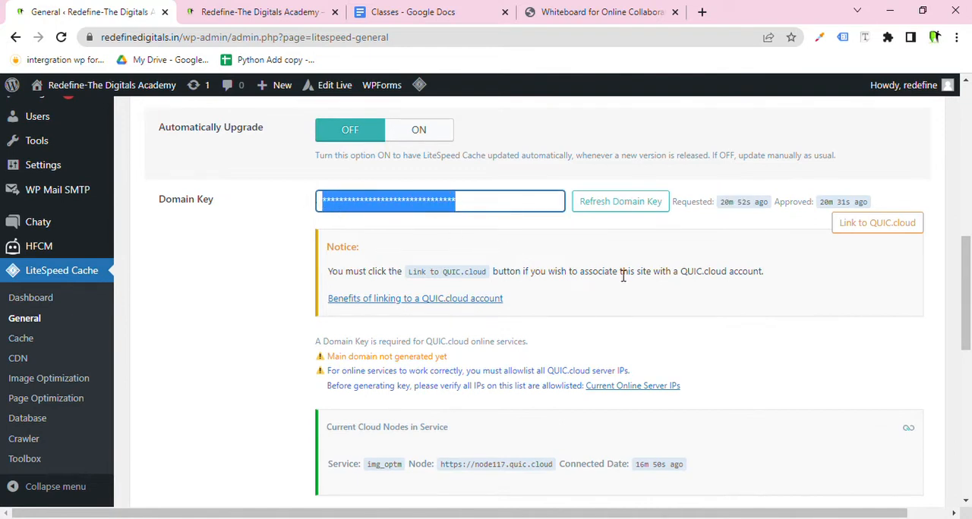
{"action": "left_click_drag", "start_coordinate": [763, 273], "coordinate": [523, 273]}
{"action": "left_click", "coordinate": [247, 244]}
{"action": "left_click_drag", "start_coordinate": [497, 212], "coordinate": [381, 204]}
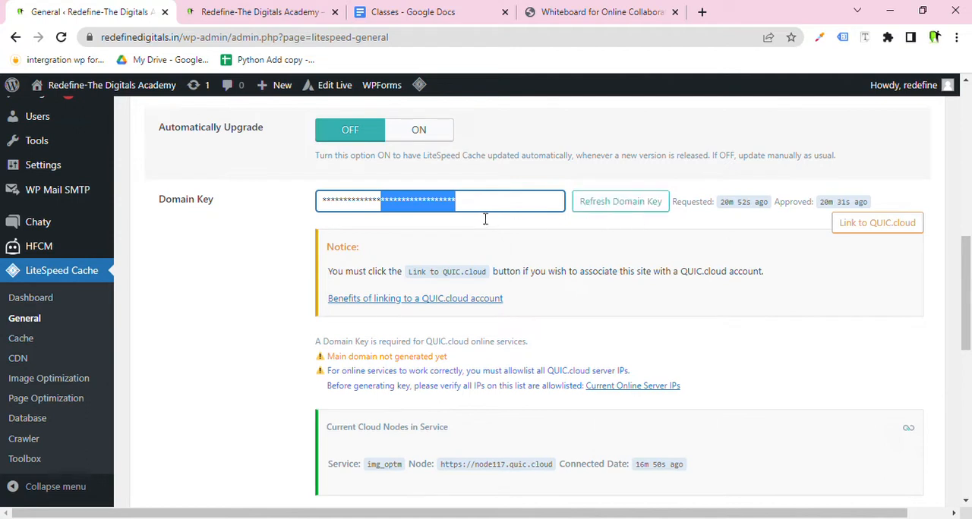
Copy the detected server IP 2a02:4780:11::10 and paste it over the Server IP field's contents.
{"action": "scroll", "coordinate": [287, 225], "scroll_direction": "down", "scroll_amount": 9}
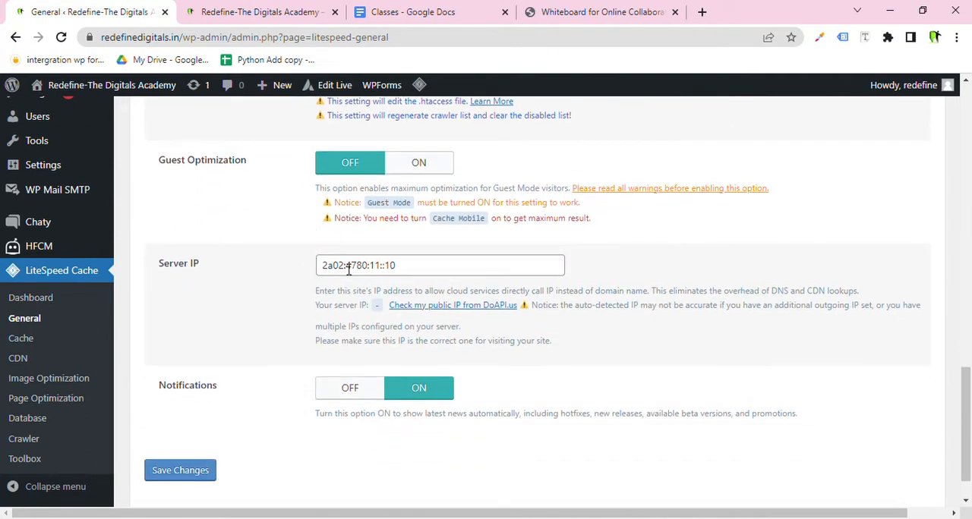
{"action": "left_click_drag", "start_coordinate": [423, 274], "coordinate": [312, 267]}
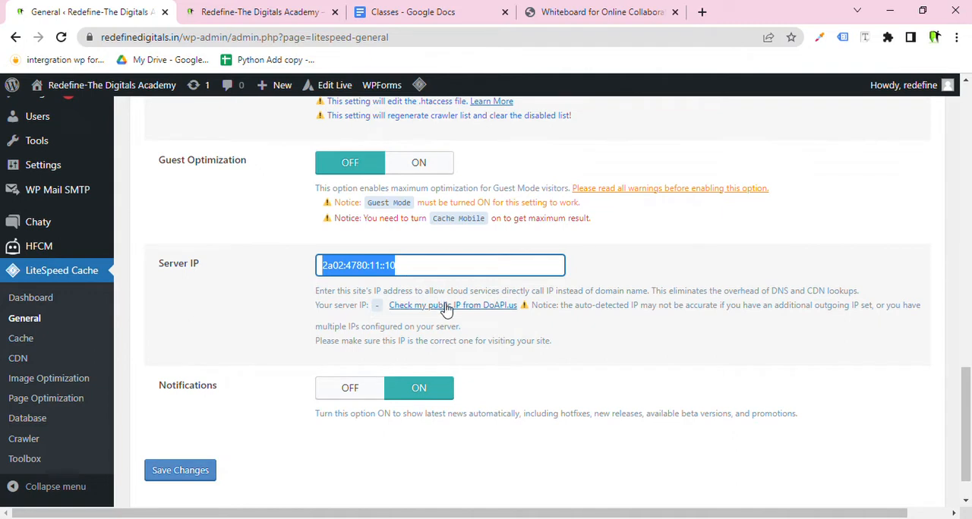
{"action": "left_click", "coordinate": [429, 271]}
{"action": "left_click", "coordinate": [431, 308]}
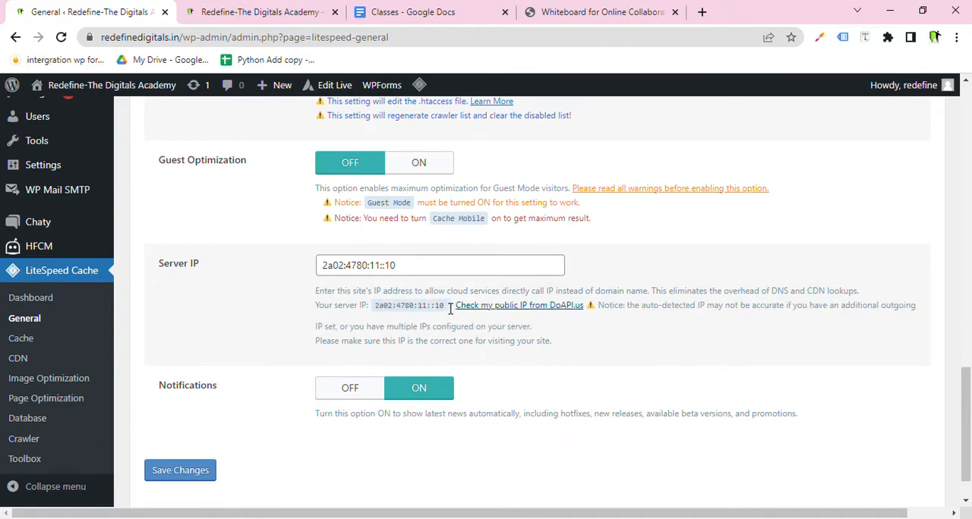
{"action": "left_click_drag", "start_coordinate": [449, 308], "coordinate": [383, 311]}
{"action": "key", "text": "ctrl+c"}
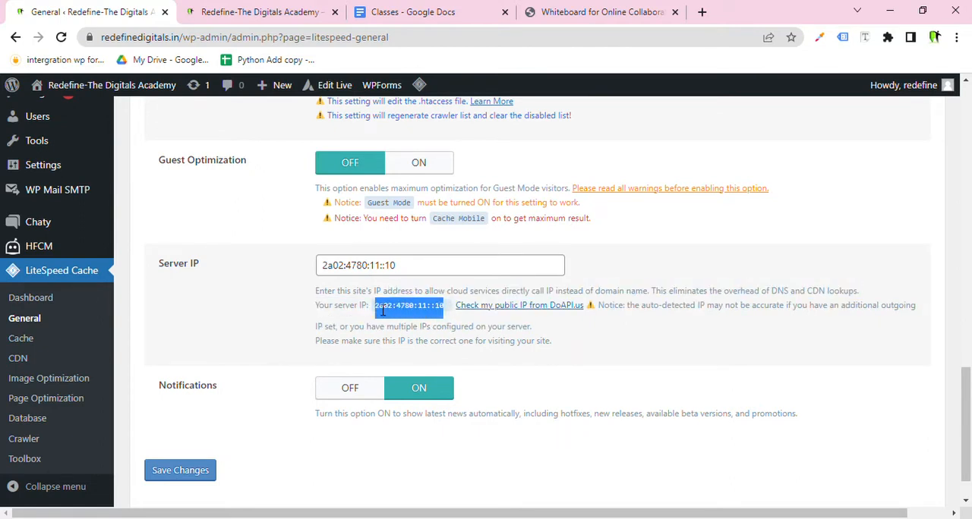
{"action": "left_click_drag", "start_coordinate": [401, 267], "coordinate": [310, 270]}
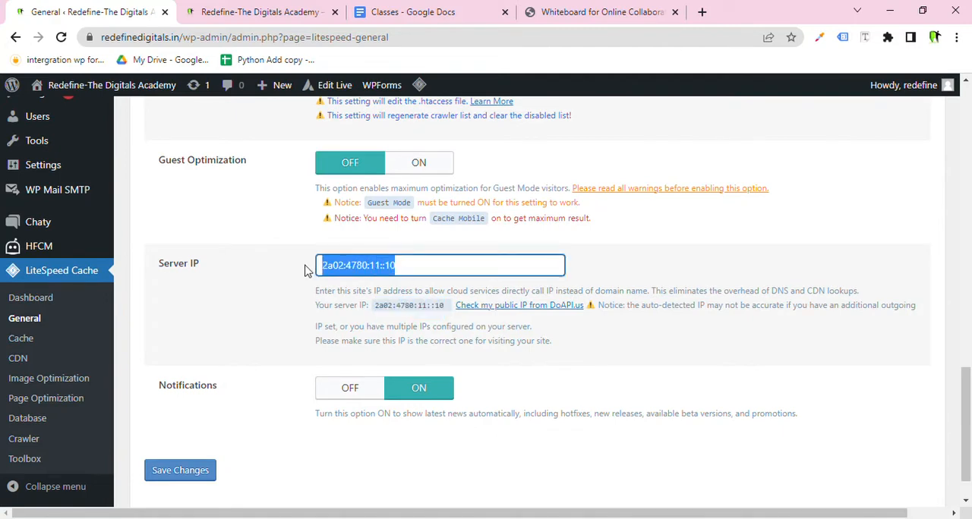
{"action": "key", "text": "ctrl+v"}
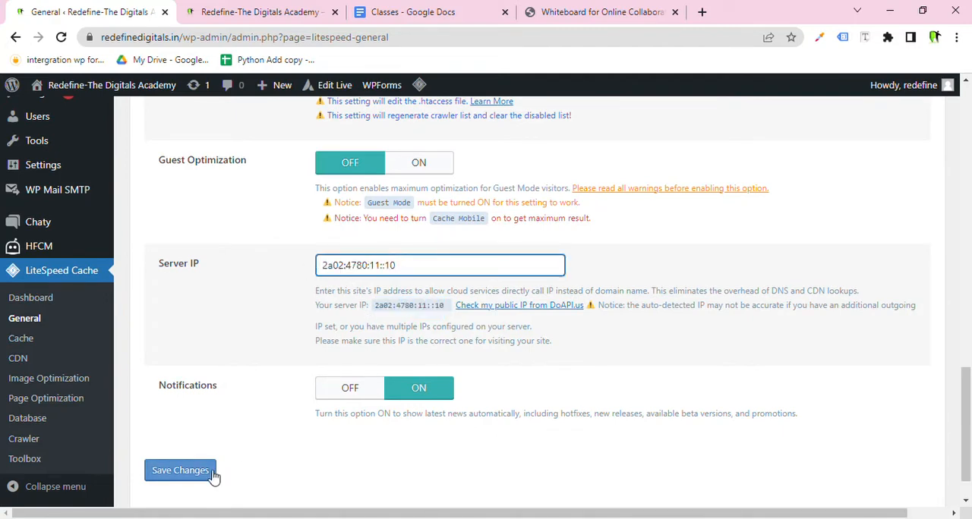
Review the General Settings tab, then open the Tuning tab and look through its guest mode lists.
{"action": "scroll", "coordinate": [218, 391], "scroll_direction": "up", "scroll_amount": 3}
{"action": "scroll", "coordinate": [217, 391], "scroll_direction": "down", "scroll_amount": 3}
{"action": "left_click_drag", "start_coordinate": [184, 264], "coordinate": [196, 265]}
{"action": "scroll", "coordinate": [191, 265], "scroll_direction": "up", "scroll_amount": 10}
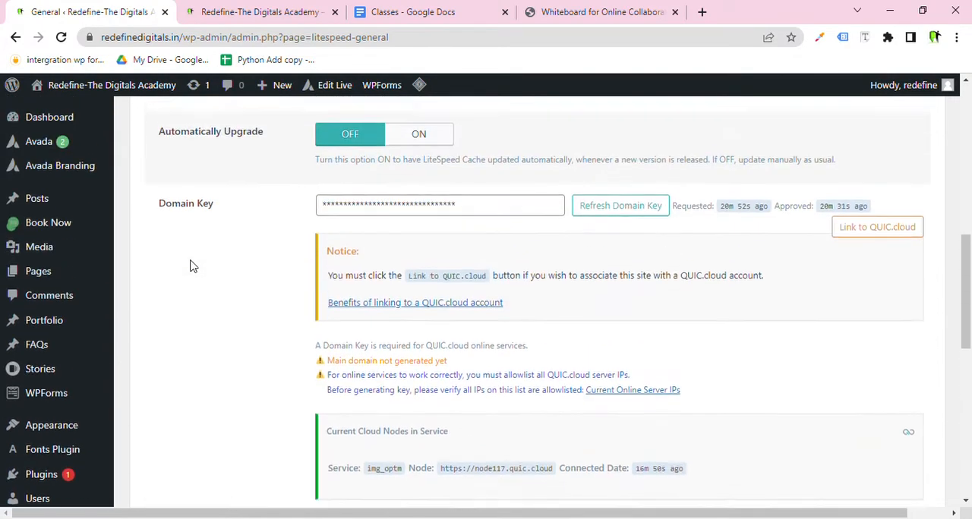
{"action": "double_click", "coordinate": [206, 277]}
{"action": "scroll", "coordinate": [213, 278], "scroll_direction": "up", "scroll_amount": 2}
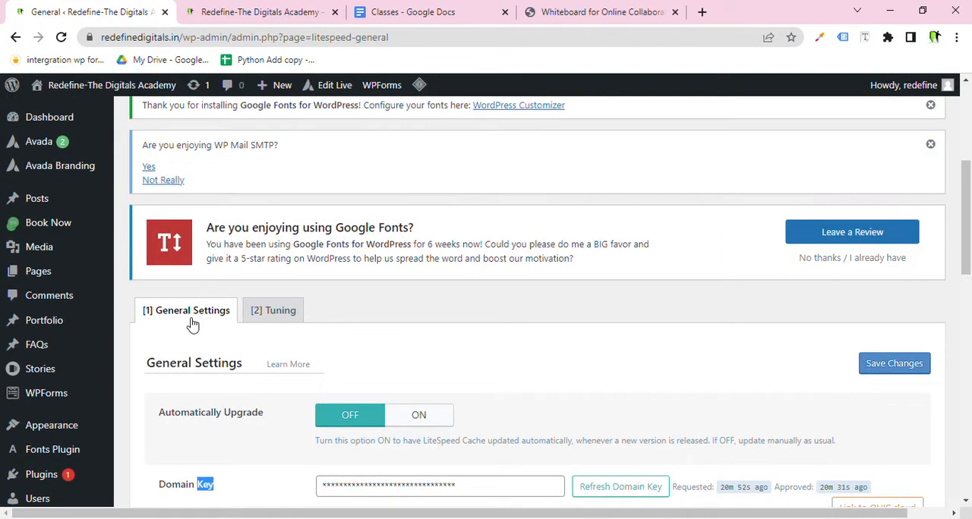
{"action": "scroll", "coordinate": [191, 322], "scroll_direction": "down", "scroll_amount": 4}
{"action": "scroll", "coordinate": [137, 344], "scroll_direction": "up", "scroll_amount": 4}
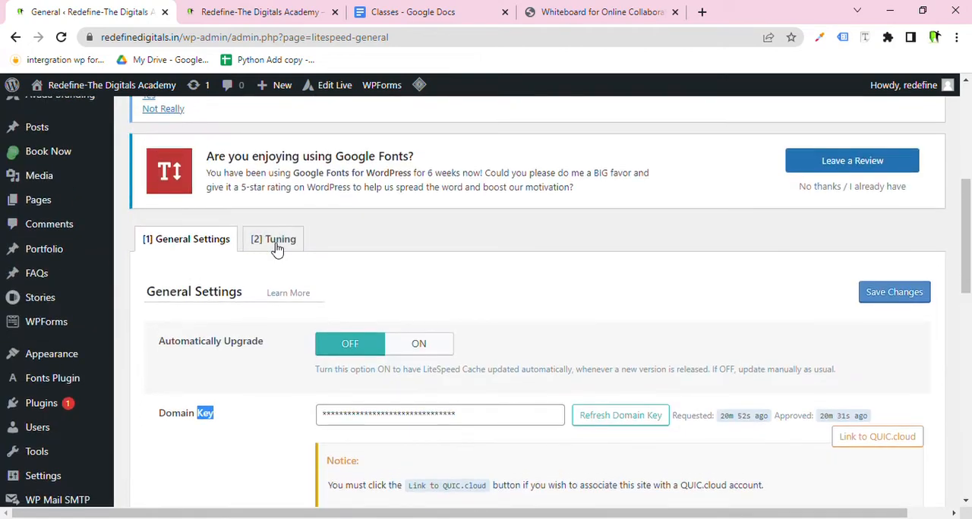
{"action": "left_click", "coordinate": [275, 241]}
{"action": "scroll", "coordinate": [304, 281], "scroll_direction": "down", "scroll_amount": 3}
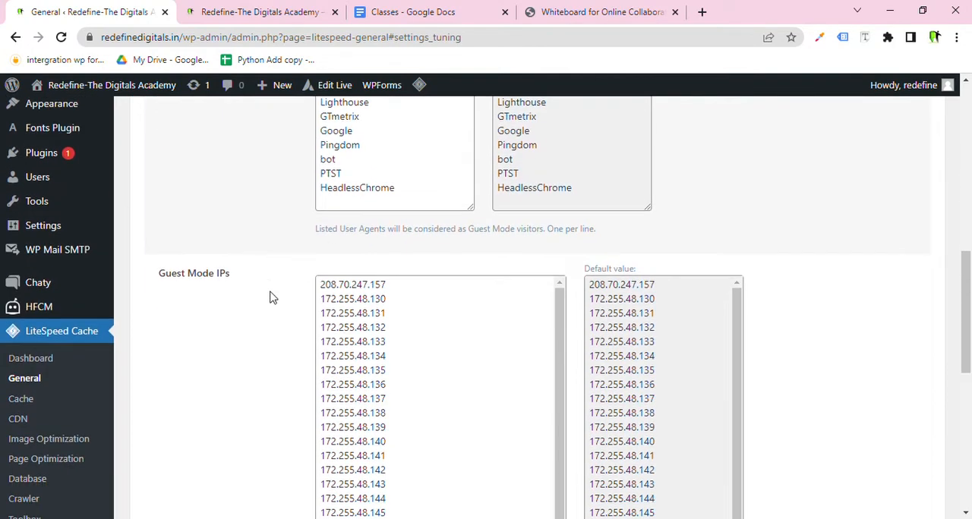
Open the LiteSpeed Cache Cache settings page and look through its cache control toggles.
{"action": "left_click", "coordinate": [47, 360]}
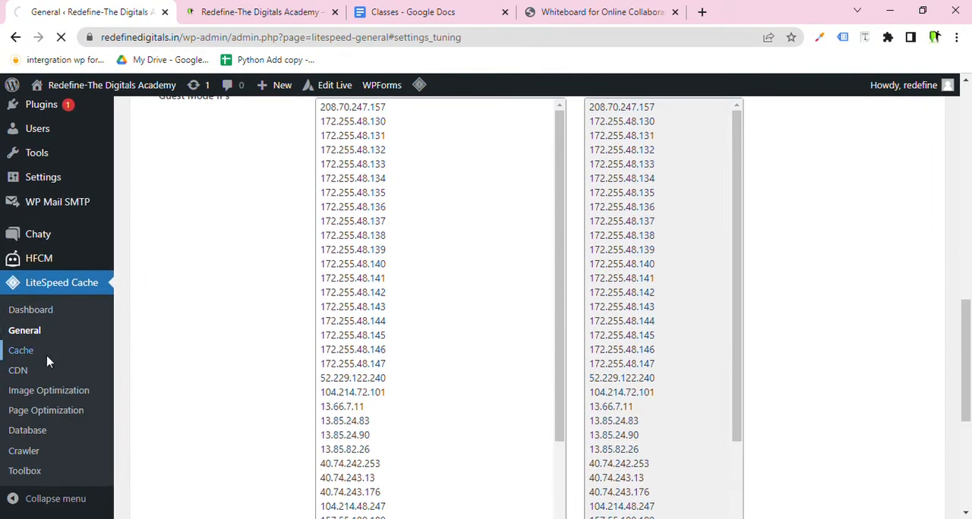
{"action": "scroll", "coordinate": [349, 304], "scroll_direction": "down", "scroll_amount": 1}
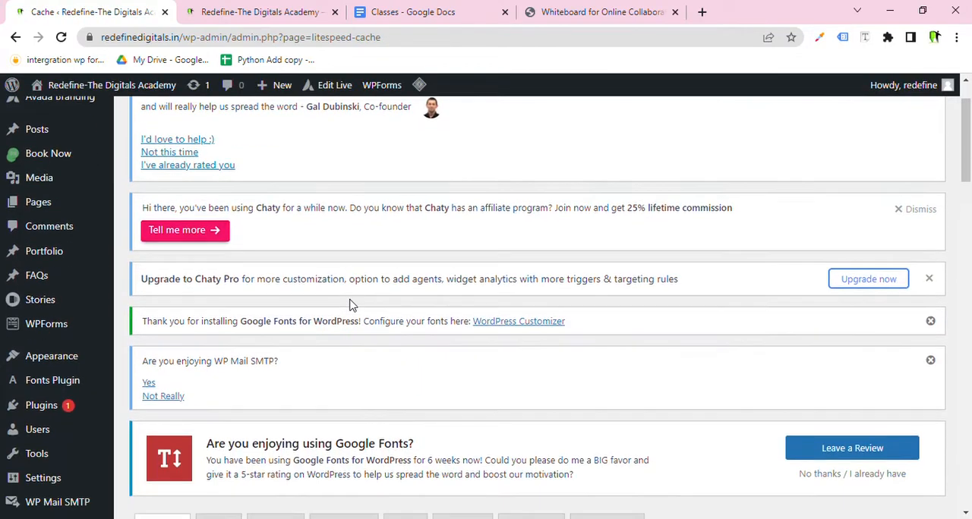
{"action": "scroll", "coordinate": [351, 304], "scroll_direction": "down", "scroll_amount": 2}
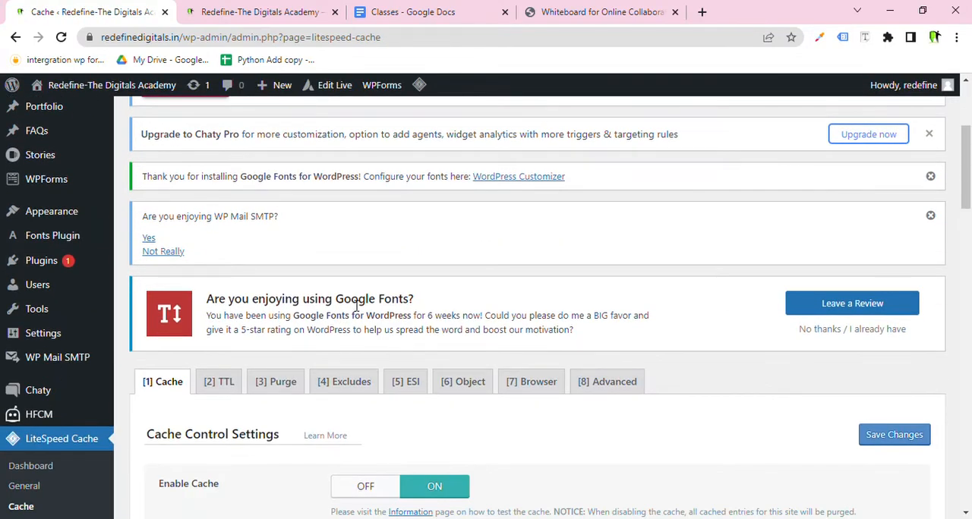
{"action": "scroll", "coordinate": [421, 338], "scroll_direction": "down", "scroll_amount": 2}
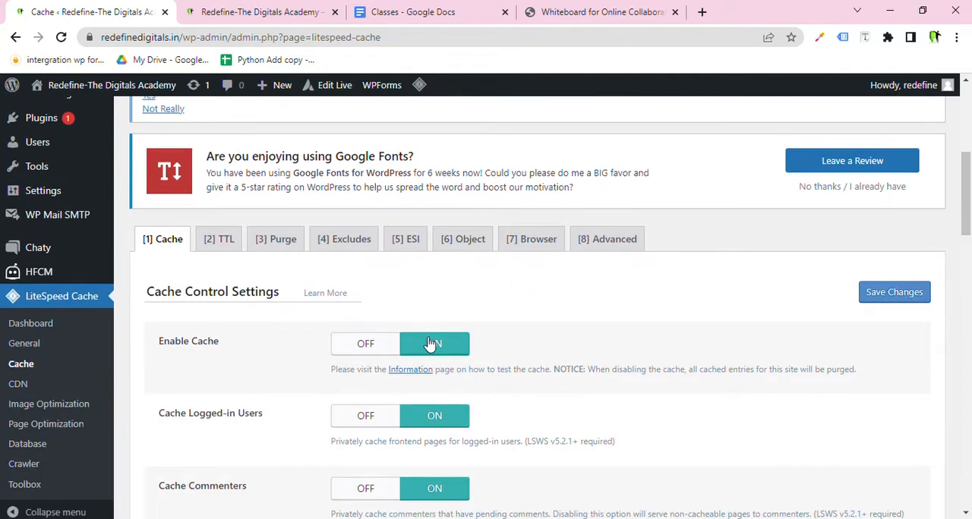
{"action": "scroll", "coordinate": [430, 344], "scroll_direction": "down", "scroll_amount": 2}
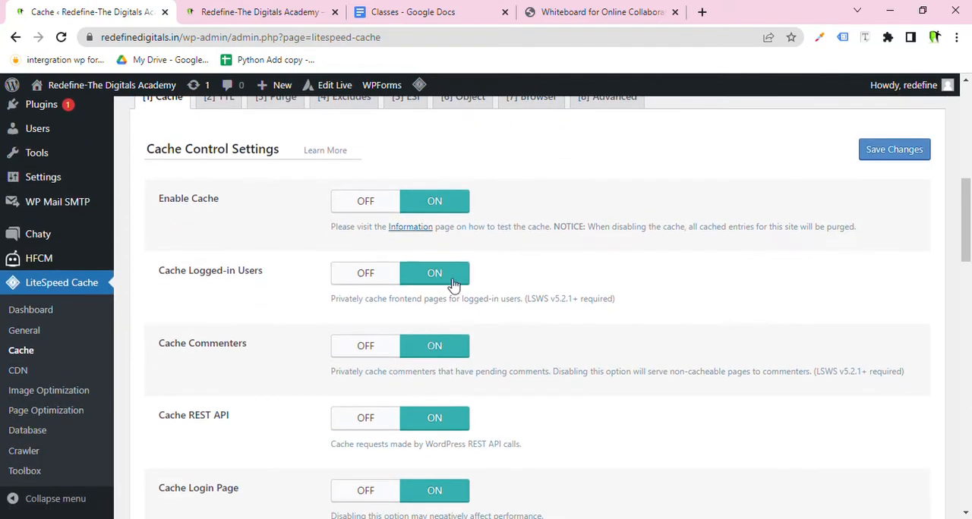
{"action": "scroll", "coordinate": [434, 213], "scroll_direction": "down", "scroll_amount": 6}
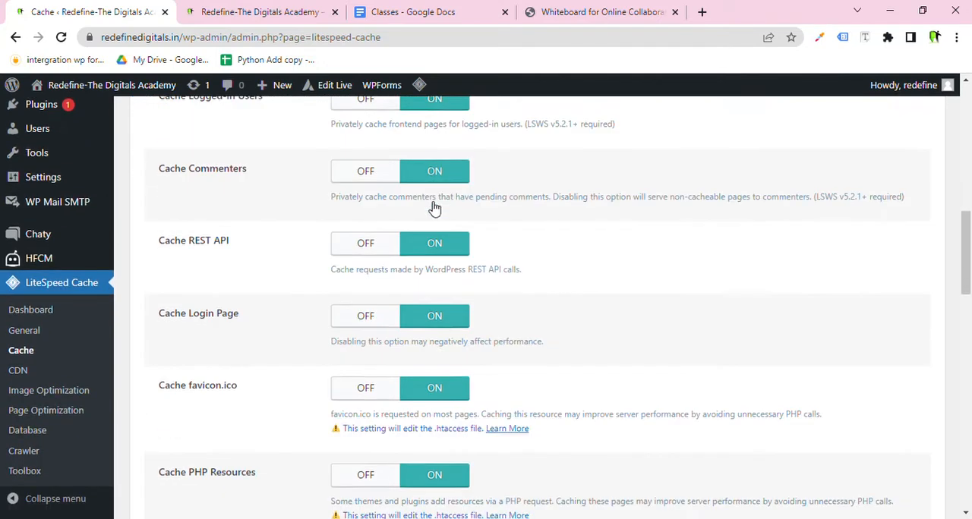
{"action": "scroll", "coordinate": [431, 222], "scroll_direction": "up", "scroll_amount": 6}
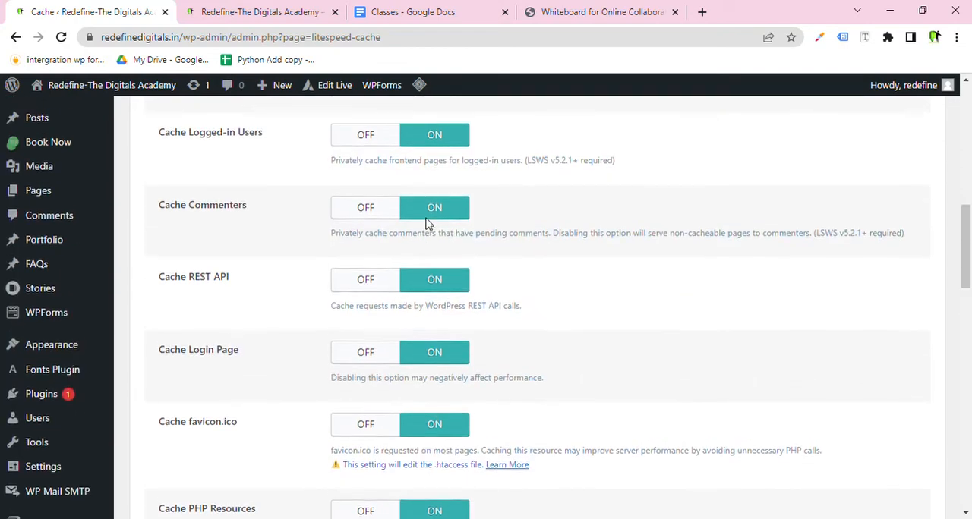
Highlight the Enable Cache, Cache Logged-in Users, Cache Commenters, Cache REST API and Cache Mobile labels.
{"action": "left_click_drag", "start_coordinate": [244, 204], "coordinate": [192, 205]}
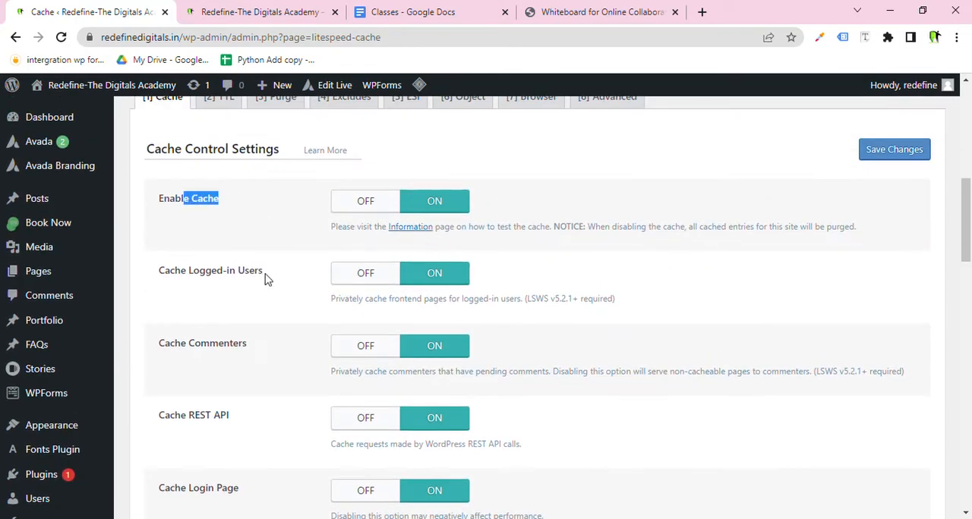
{"action": "left_click_drag", "start_coordinate": [265, 280], "coordinate": [201, 284]}
{"action": "left_click_drag", "start_coordinate": [266, 345], "coordinate": [199, 352]}
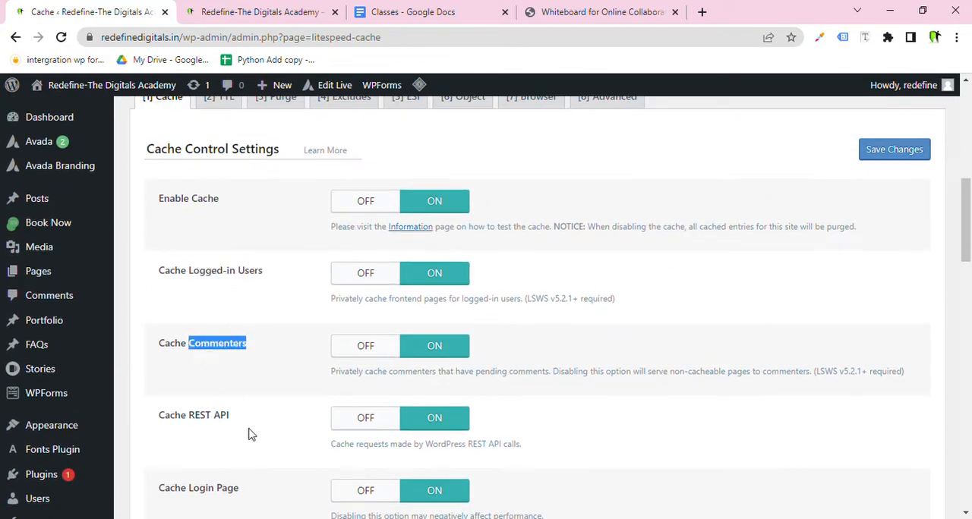
{"action": "left_click_drag", "start_coordinate": [230, 420], "coordinate": [190, 424]}
{"action": "scroll", "coordinate": [256, 423], "scroll_direction": "down", "scroll_amount": 4}
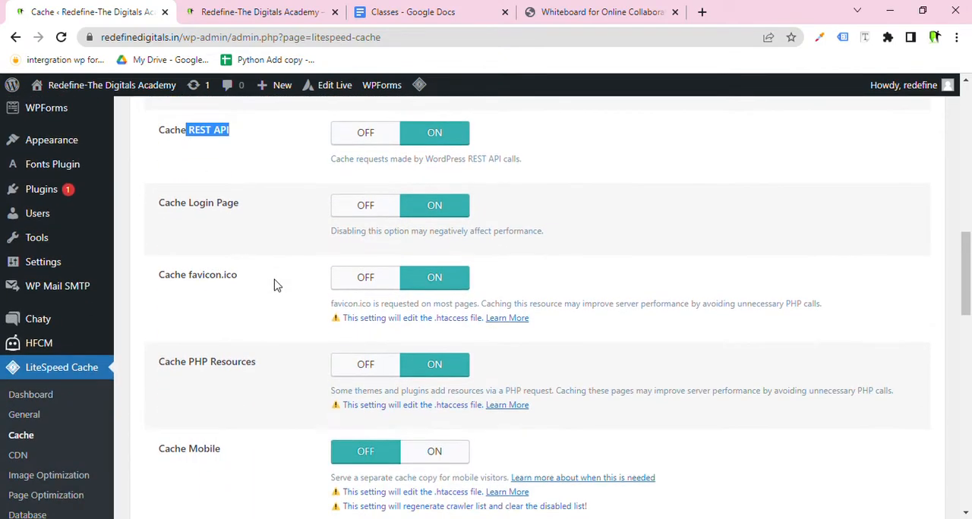
{"action": "scroll", "coordinate": [278, 285], "scroll_direction": "up", "scroll_amount": 1}
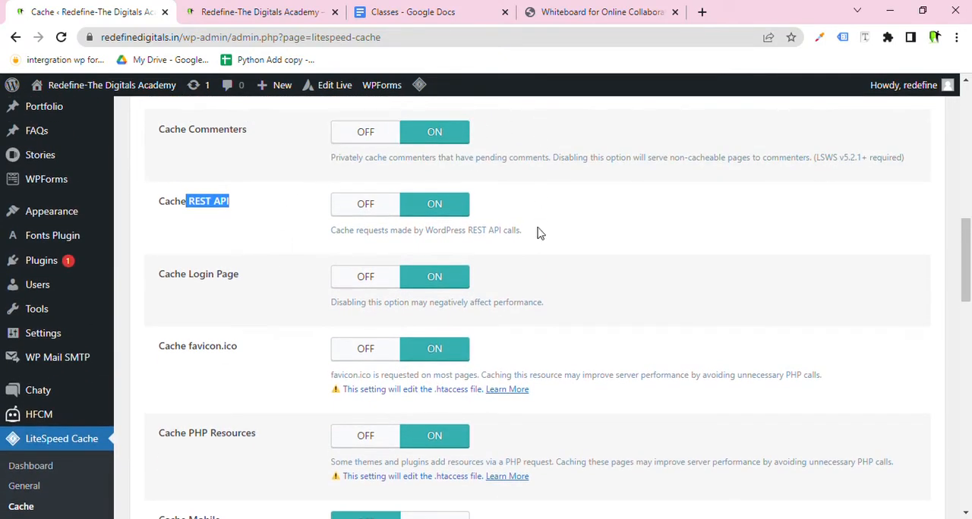
{"action": "scroll", "coordinate": [445, 397], "scroll_direction": "up", "scroll_amount": 2}
{"action": "scroll", "coordinate": [364, 238], "scroll_direction": "up", "scroll_amount": 1}
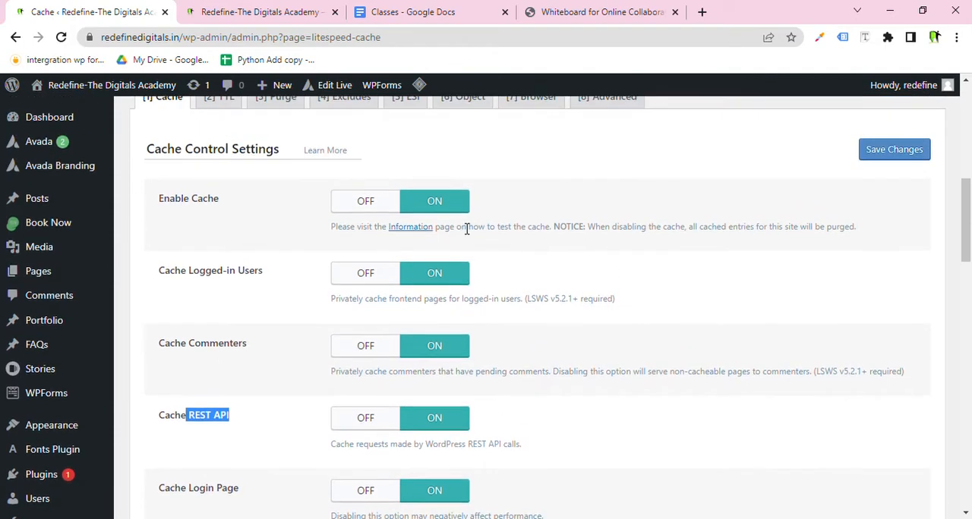
{"action": "scroll", "coordinate": [576, 393], "scroll_direction": "down", "scroll_amount": 4}
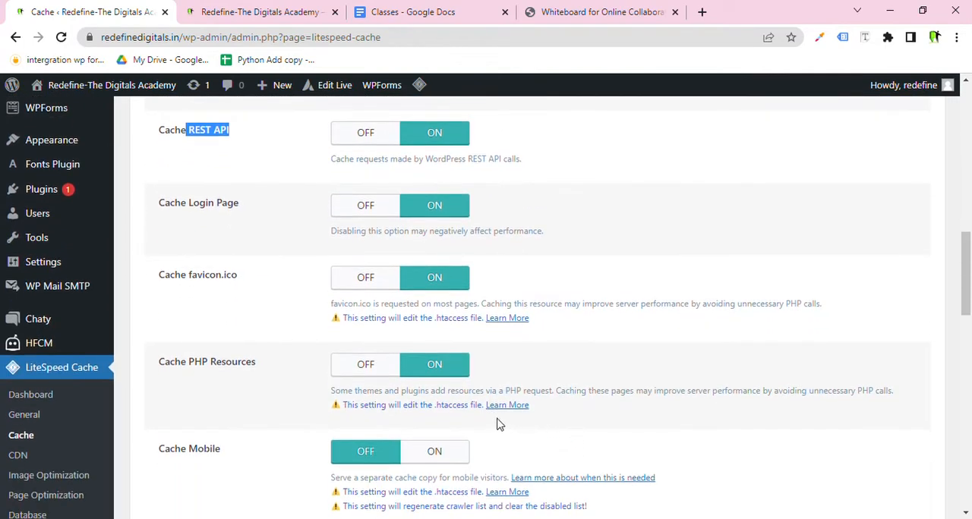
{"action": "left_click_drag", "start_coordinate": [242, 459], "coordinate": [165, 461]}
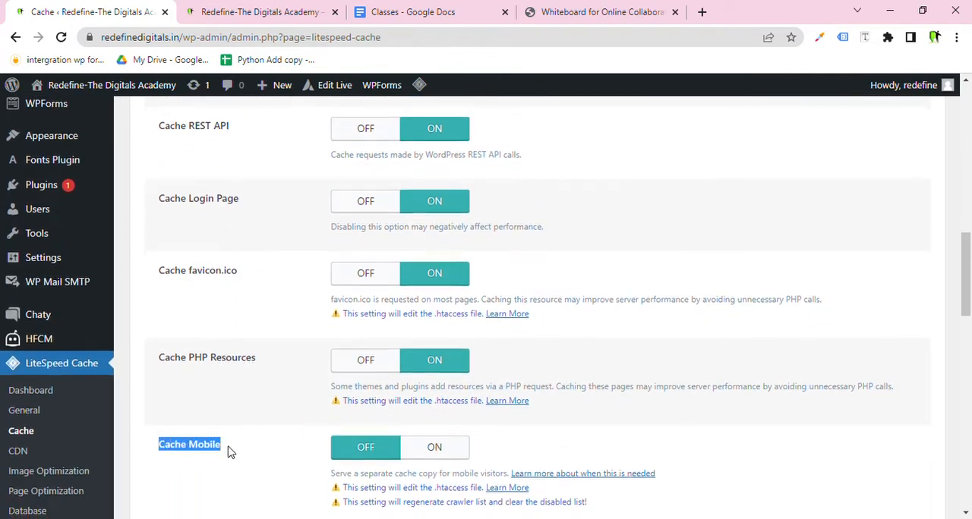
Switch to the whiteboard and handwrite a circled AMP note below Speed (Default).
{"action": "scroll", "coordinate": [243, 400], "scroll_direction": "down", "scroll_amount": 2}
{"action": "left_click", "coordinate": [243, 320]}
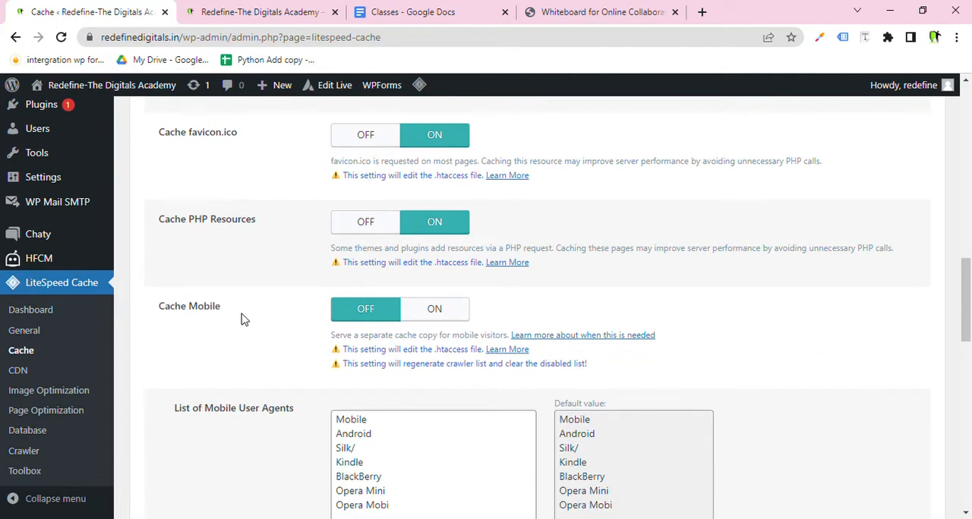
{"action": "left_click", "coordinate": [613, 9]}
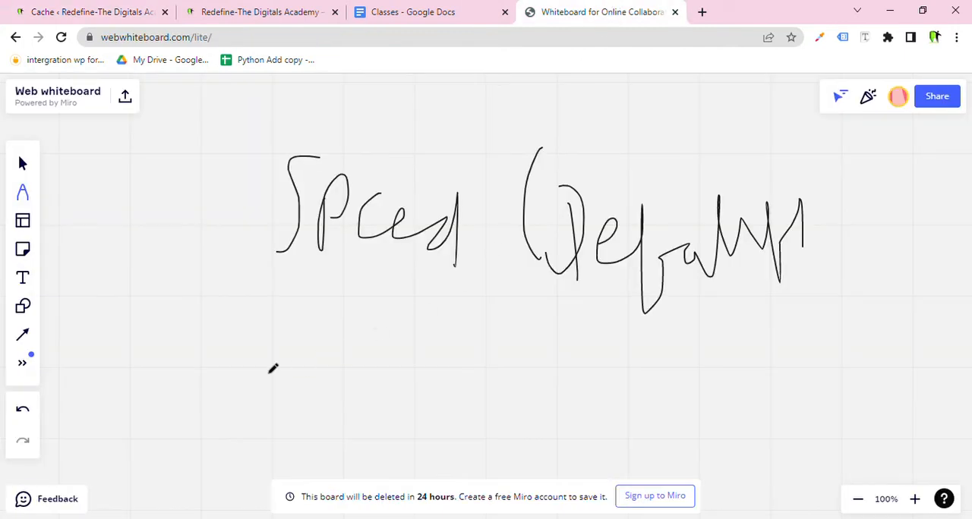
{"action": "mouse_move", "coordinate": [174, 335]}
{"action": "left_mouse_down"}
{"action": "mouse_move", "coordinate": [233, 408]}
{"action": "mouse_move", "coordinate": [299, 338]}
{"action": "mouse_move", "coordinate": [308, 391]}
{"action": "left_mouse_up"}
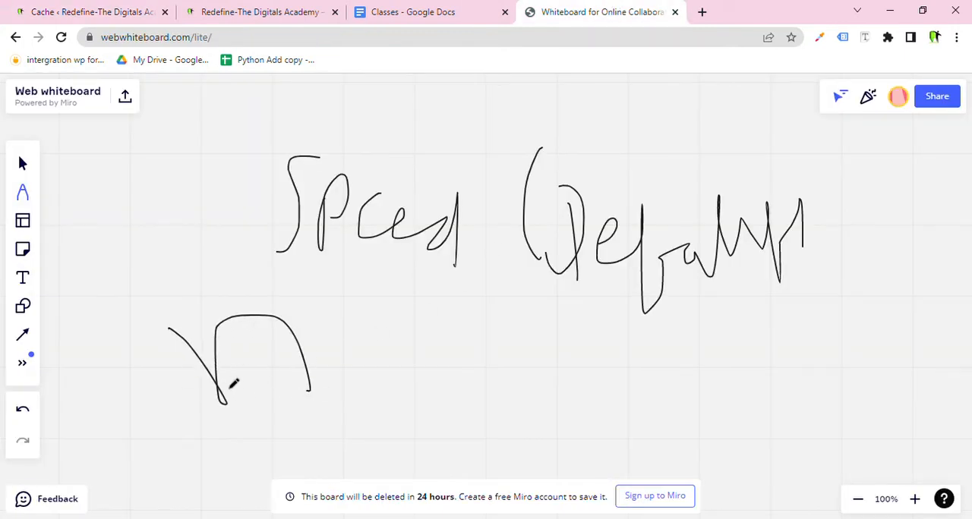
{"action": "mouse_move", "coordinate": [228, 376]}
{"action": "left_mouse_down"}
{"action": "mouse_move", "coordinate": [348, 356]}
{"action": "mouse_move", "coordinate": [373, 341]}
{"action": "mouse_move", "coordinate": [393, 375]}
{"action": "left_mouse_up"}
{"action": "mouse_move", "coordinate": [417, 319]}
{"action": "left_mouse_down"}
{"action": "mouse_move", "coordinate": [423, 375]}
{"action": "mouse_move", "coordinate": [433, 351]}
{"action": "mouse_move", "coordinate": [240, 430]}
{"action": "mouse_move", "coordinate": [465, 335]}
{"action": "left_mouse_up"}
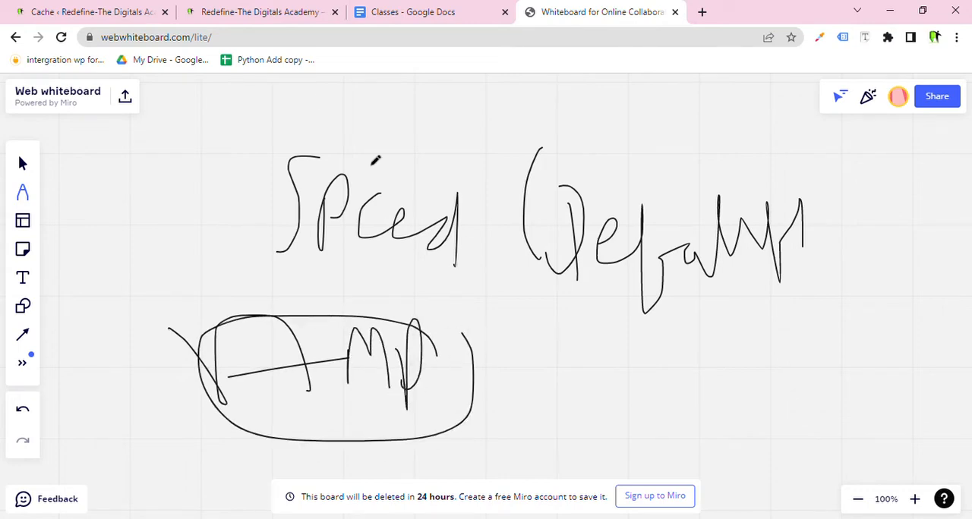
Return to the Cache settings page and save the changes.
{"action": "left_click", "coordinate": [224, 17]}
{"action": "left_click", "coordinate": [87, 9]}
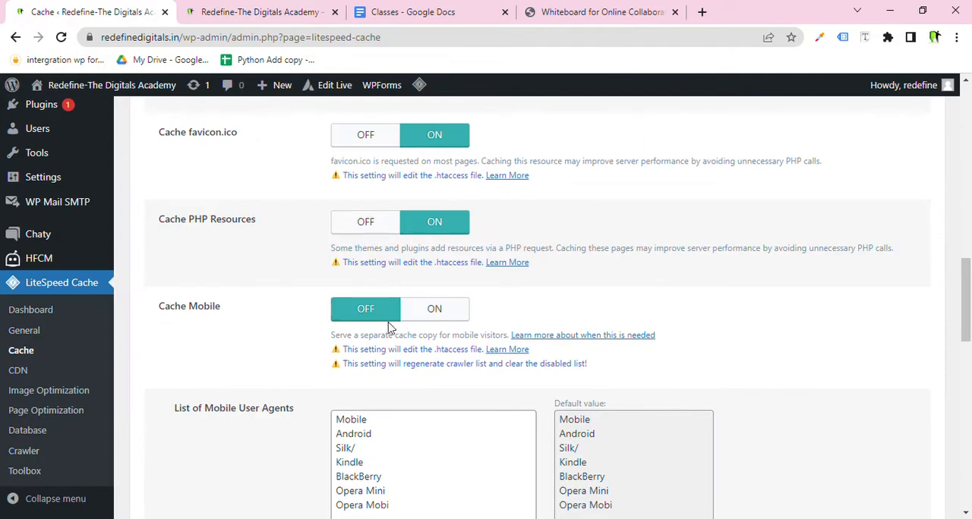
{"action": "scroll", "coordinate": [367, 323], "scroll_direction": "down", "scroll_amount": 3}
{"action": "scroll", "coordinate": [368, 323], "scroll_direction": "down", "scroll_amount": 10}
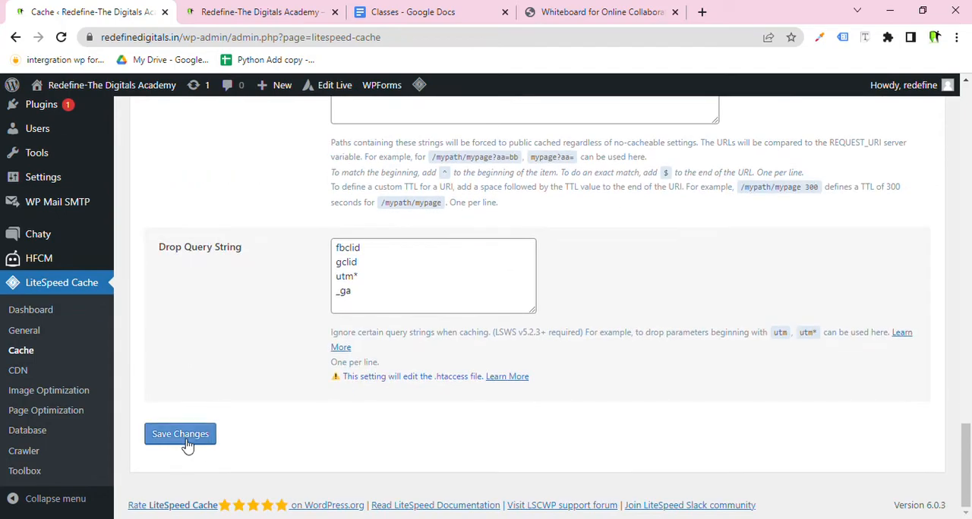
{"action": "left_click", "coordinate": [186, 437]}
{"action": "scroll", "coordinate": [258, 408], "scroll_direction": "up", "scroll_amount": 4}
{"action": "scroll", "coordinate": [258, 408], "scroll_direction": "up", "scroll_amount": 5}
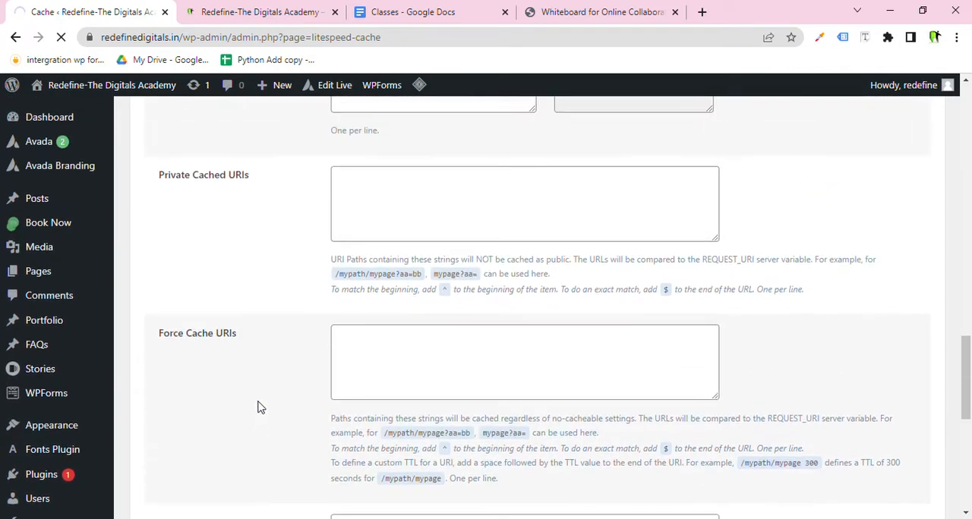
{"action": "scroll", "coordinate": [258, 408], "scroll_direction": "down", "scroll_amount": 5}
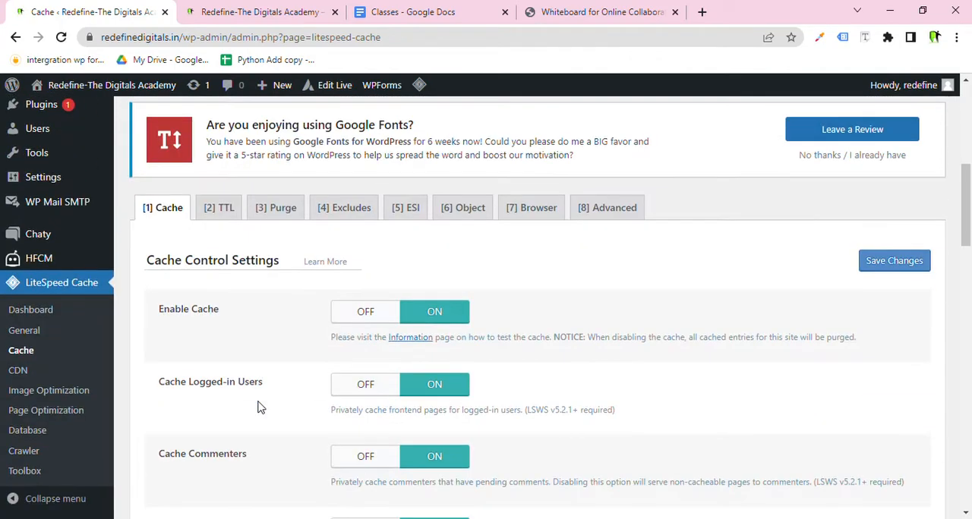
Open the TTL tab and look through its default cache TTL settings.
{"action": "left_click", "coordinate": [227, 206]}
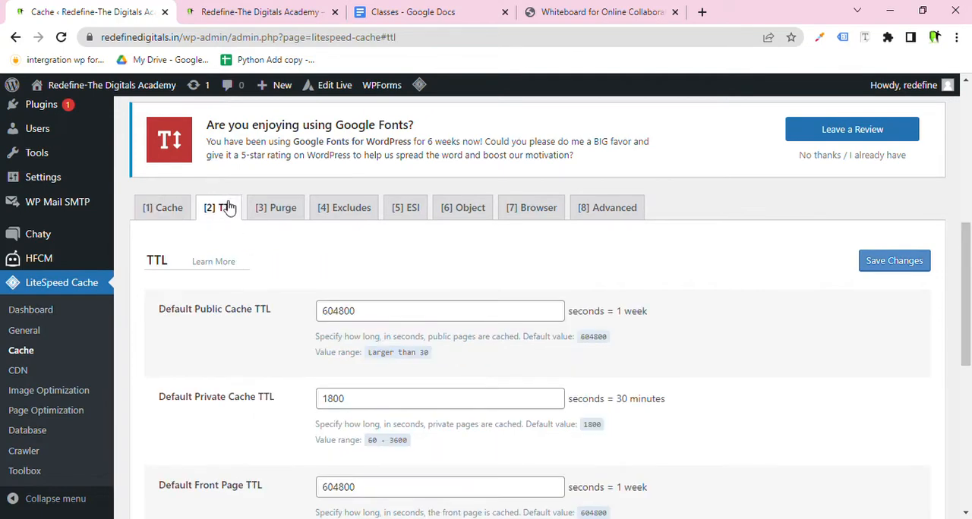
{"action": "scroll", "coordinate": [310, 360], "scroll_direction": "down", "scroll_amount": 10}
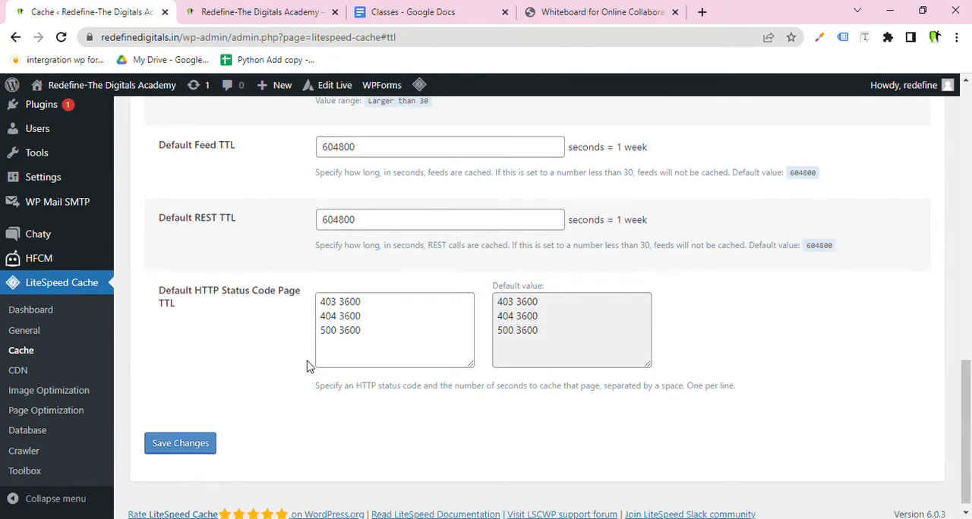
{"action": "scroll", "coordinate": [308, 368], "scroll_direction": "up", "scroll_amount": 3}
{"action": "scroll", "coordinate": [304, 373], "scroll_direction": "down", "scroll_amount": 3}
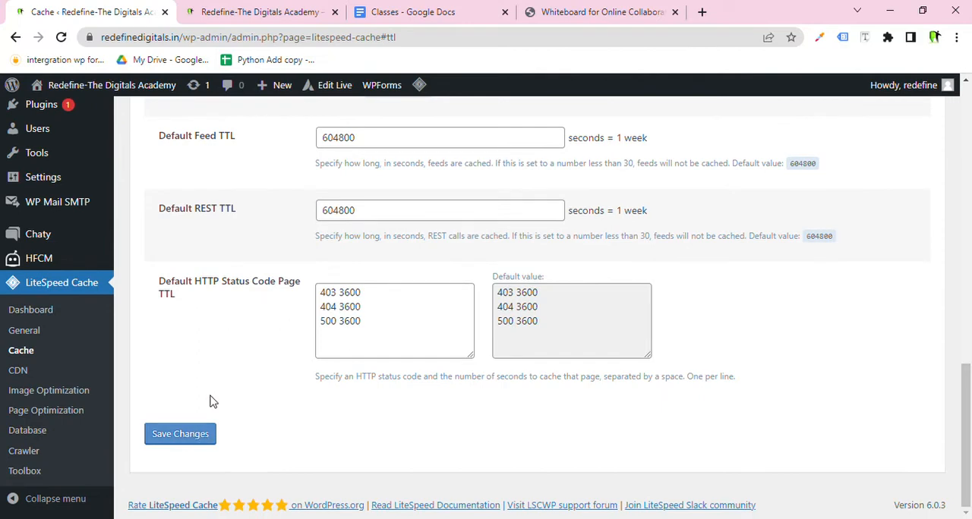
{"action": "scroll", "coordinate": [250, 371], "scroll_direction": "up", "scroll_amount": 10}
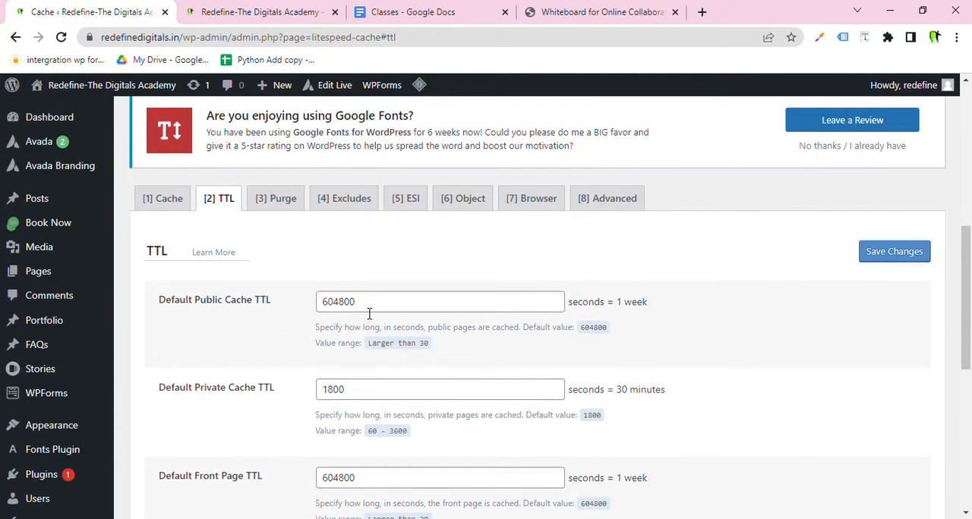
Open the Purge tab and highlight the Purge All On Upgrade label and its description text.
{"action": "left_click", "coordinate": [292, 209]}
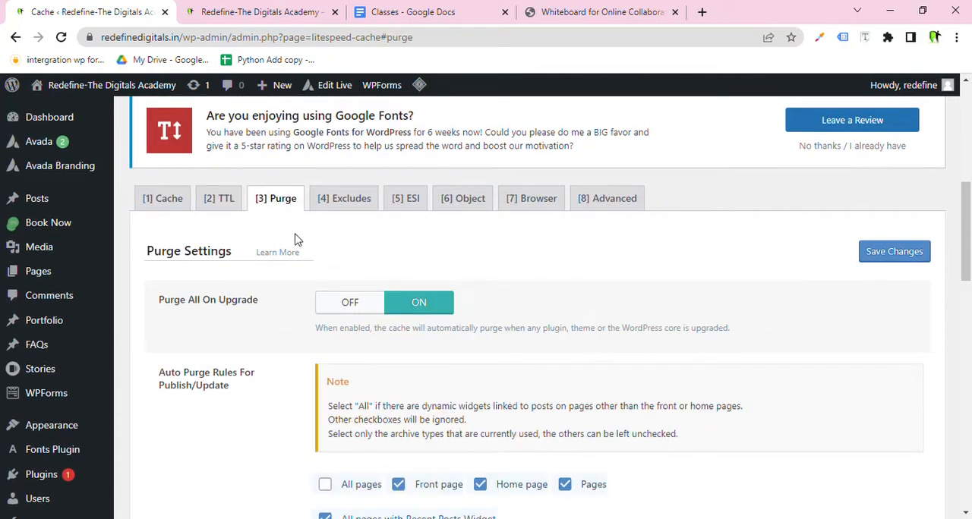
{"action": "scroll", "coordinate": [315, 281], "scroll_direction": "down", "scroll_amount": 3}
{"action": "scroll", "coordinate": [303, 258], "scroll_direction": "up", "scroll_amount": 1}
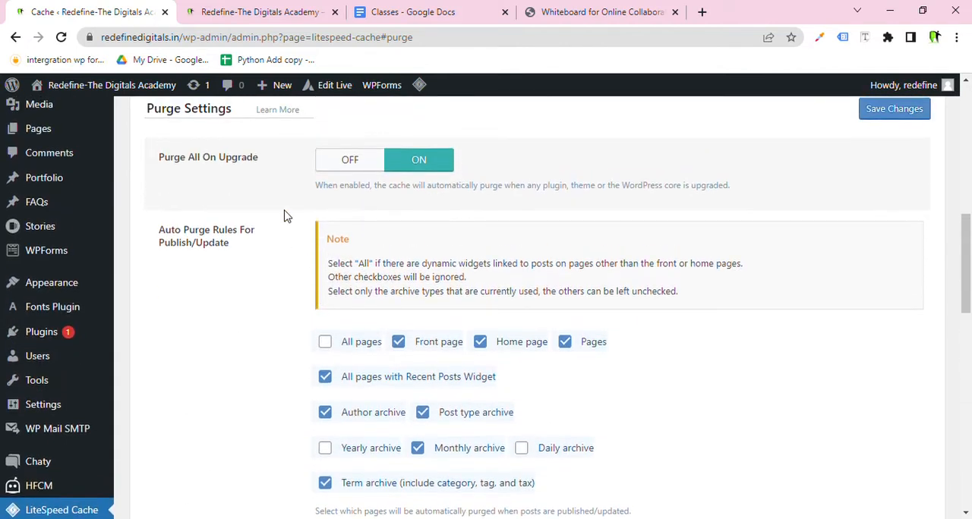
{"action": "left_click_drag", "start_coordinate": [262, 161], "coordinate": [197, 158]}
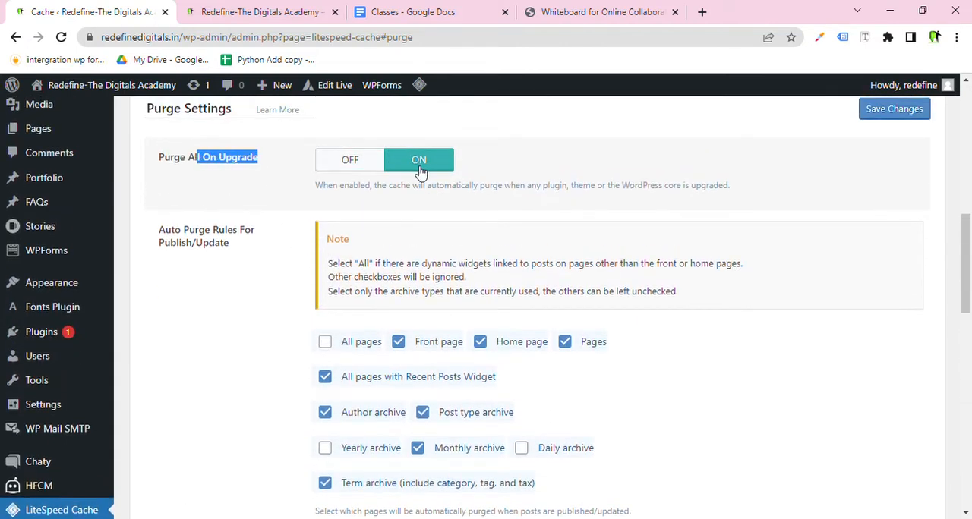
{"action": "left_click_drag", "start_coordinate": [370, 194], "coordinate": [512, 196]}
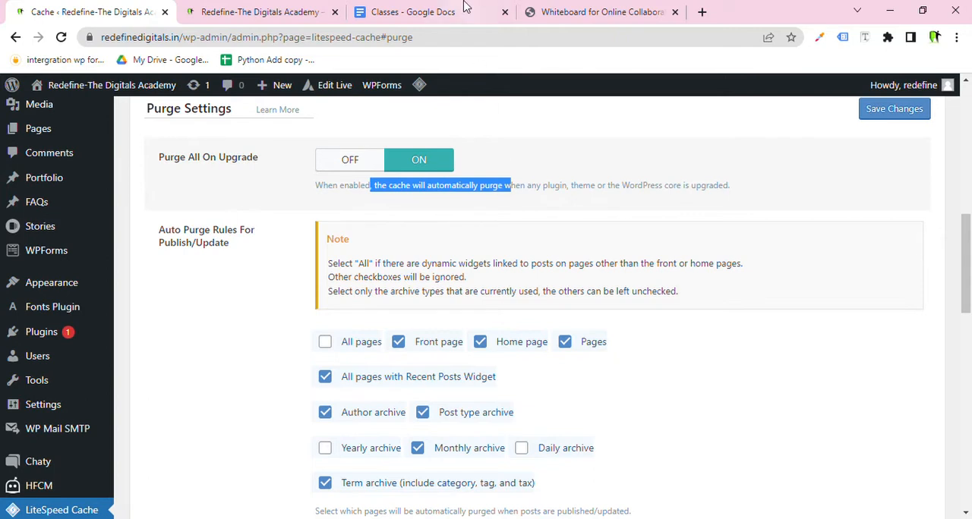
Switch to the whiteboard and erase the earlier handwritten notes with the eraser.
{"action": "left_click", "coordinate": [621, 9]}
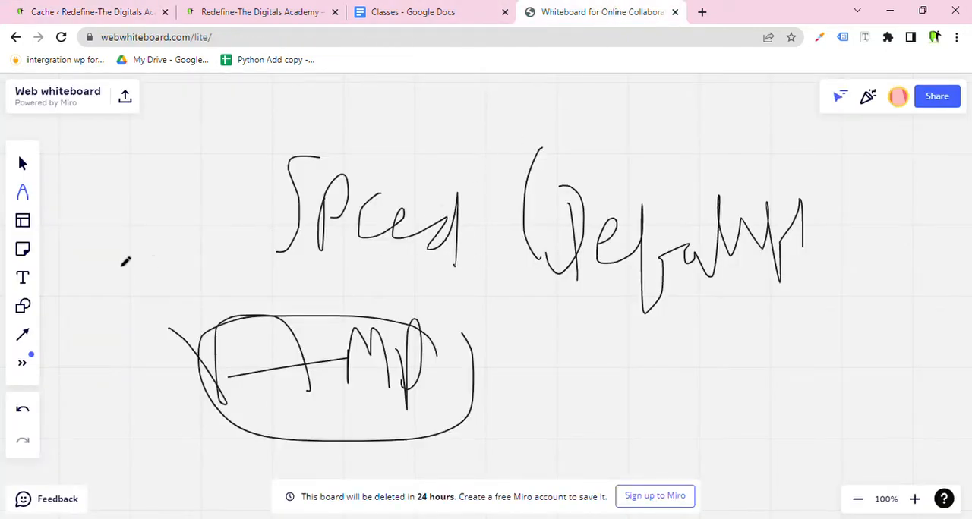
{"action": "left_click", "coordinate": [31, 194]}
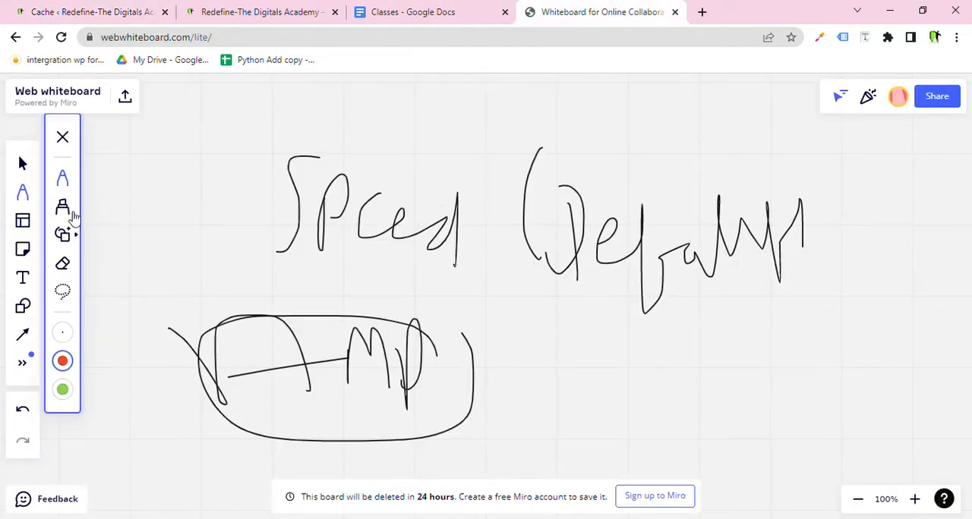
{"action": "left_click", "coordinate": [62, 263]}
{"action": "mouse_move", "coordinate": [151, 215]}
{"action": "left_mouse_down"}
{"action": "mouse_move", "coordinate": [345, 265]}
{"action": "mouse_move", "coordinate": [417, 302]}
{"action": "mouse_move", "coordinate": [284, 369]}
{"action": "mouse_move", "coordinate": [246, 376]}
{"action": "left_mouse_up"}
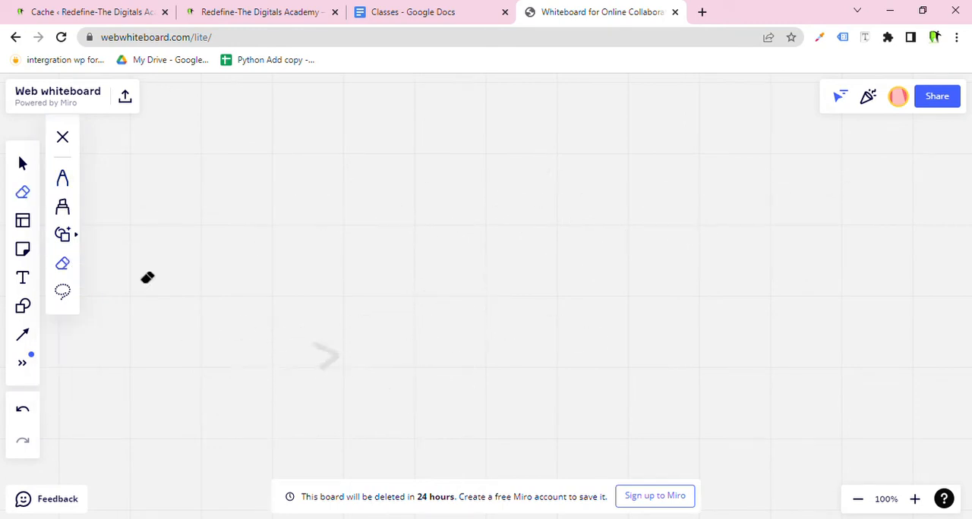
Handwrite a red diagram linking Banner to User to a circled Cache with arrows.
{"action": "left_click", "coordinate": [62, 178]}
{"action": "mouse_move", "coordinate": [167, 178]}
{"action": "left_mouse_down"}
{"action": "mouse_move", "coordinate": [186, 149]}
{"action": "mouse_move", "coordinate": [154, 239]}
{"action": "left_mouse_up"}
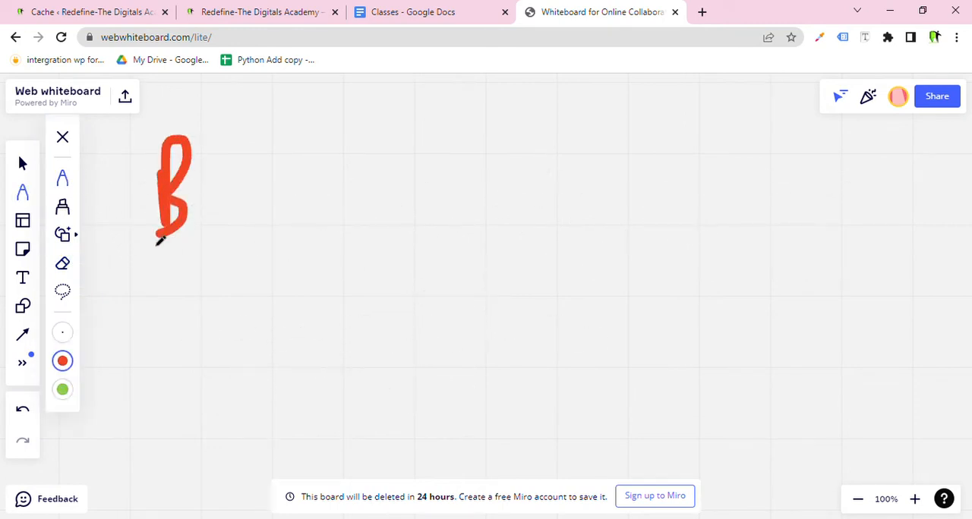
{"action": "mouse_move", "coordinate": [262, 199]}
{"action": "left_mouse_down"}
{"action": "mouse_move", "coordinate": [225, 216]}
{"action": "mouse_move", "coordinate": [329, 217]}
{"action": "mouse_move", "coordinate": [366, 239]}
{"action": "mouse_move", "coordinate": [462, 217]}
{"action": "mouse_move", "coordinate": [546, 245]}
{"action": "left_mouse_up"}
{"action": "mouse_move", "coordinate": [415, 258]}
{"action": "left_mouse_down"}
{"action": "mouse_move", "coordinate": [391, 330]}
{"action": "mouse_move", "coordinate": [402, 323]}
{"action": "mouse_move", "coordinate": [404, 304]}
{"action": "left_mouse_up"}
{"action": "mouse_move", "coordinate": [267, 366]}
{"action": "left_mouse_down"}
{"action": "mouse_move", "coordinate": [358, 440]}
{"action": "mouse_move", "coordinate": [445, 397]}
{"action": "mouse_move", "coordinate": [454, 416]}
{"action": "left_mouse_up"}
{"action": "mouse_move", "coordinate": [479, 396]}
{"action": "left_mouse_down"}
{"action": "mouse_move", "coordinate": [582, 373]}
{"action": "mouse_move", "coordinate": [560, 360]}
{"action": "mouse_move", "coordinate": [600, 378]}
{"action": "left_mouse_up"}
{"action": "left_click_drag", "start_coordinate": [630, 307], "coordinate": [611, 372]}
{"action": "mouse_move", "coordinate": [668, 348]}
{"action": "left_mouse_down"}
{"action": "mouse_move", "coordinate": [720, 352]}
{"action": "mouse_move", "coordinate": [825, 321]}
{"action": "mouse_move", "coordinate": [865, 364]}
{"action": "left_mouse_up"}
{"action": "mouse_move", "coordinate": [911, 300]}
{"action": "left_mouse_down"}
{"action": "mouse_move", "coordinate": [722, 265]}
{"action": "mouse_move", "coordinate": [619, 310]}
{"action": "left_mouse_up"}
{"action": "mouse_move", "coordinate": [619, 342]}
{"action": "left_mouse_down"}
{"action": "mouse_move", "coordinate": [936, 376]}
{"action": "mouse_move", "coordinate": [760, 262]}
{"action": "left_mouse_up"}
{"action": "mouse_move", "coordinate": [661, 297]}
{"action": "left_mouse_down"}
{"action": "mouse_move", "coordinate": [641, 191]}
{"action": "mouse_move", "coordinate": [649, 171]}
{"action": "left_mouse_up"}
{"action": "left_click_drag", "start_coordinate": [615, 202], "coordinate": [670, 199]}
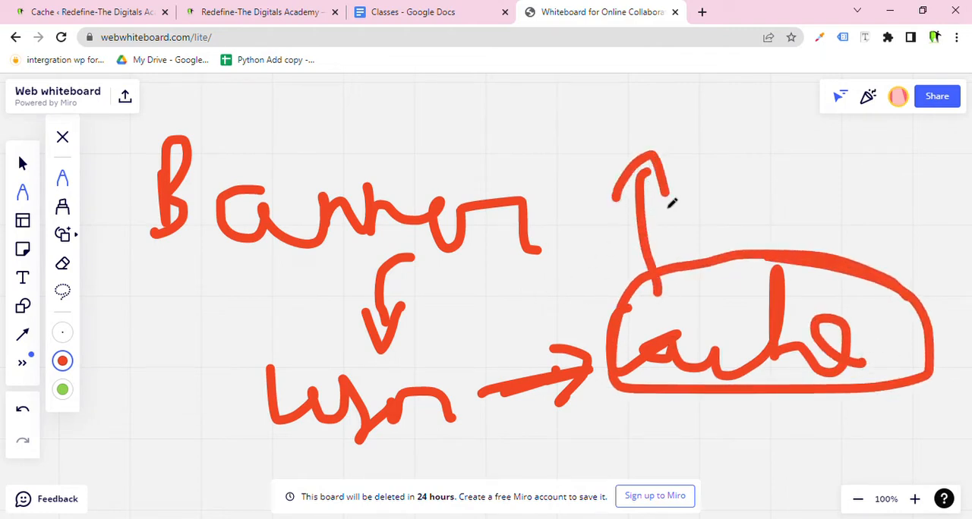
Return to the Cache settings tab and close the site's front-end tab.
{"action": "left_click", "coordinate": [280, 6]}
{"action": "left_click", "coordinate": [133, 9]}
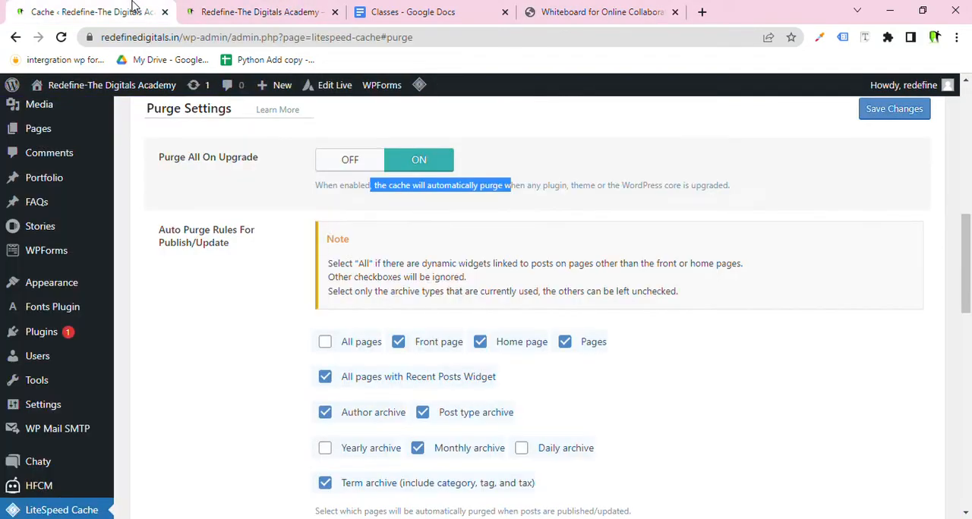
{"action": "left_click", "coordinate": [334, 12]}
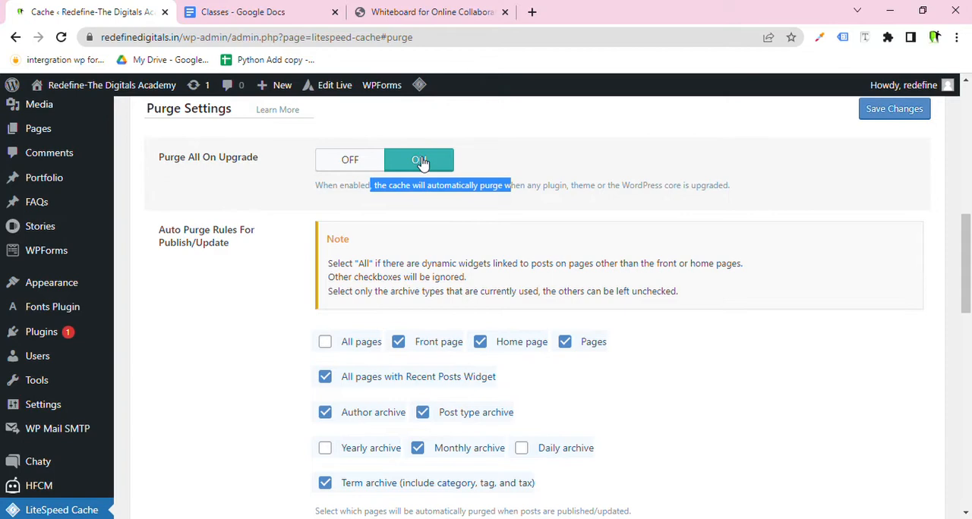
Scroll through the Purge settings and highlight the Purge All On Upgrade label again.
{"action": "scroll", "coordinate": [364, 365], "scroll_direction": "down", "scroll_amount": 3}
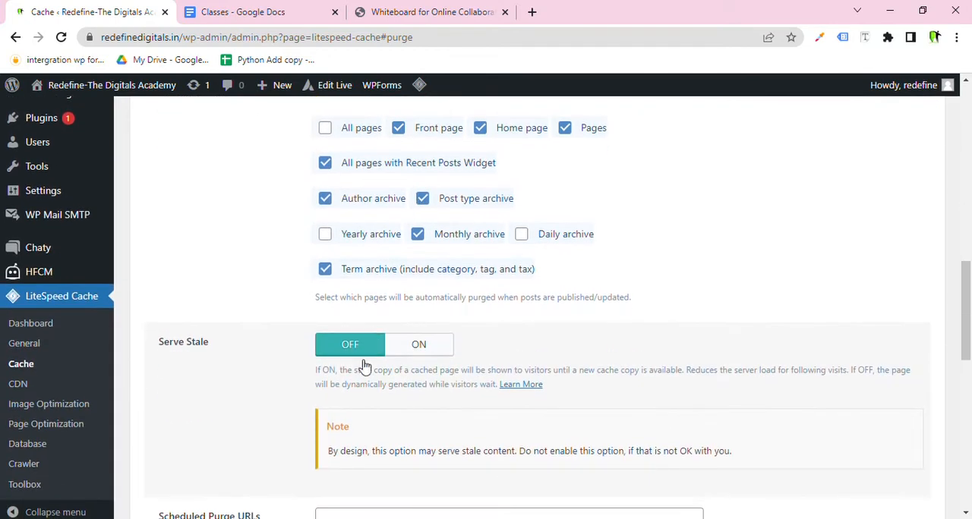
{"action": "scroll", "coordinate": [346, 379], "scroll_direction": "down", "scroll_amount": 3}
{"action": "scroll", "coordinate": [343, 380], "scroll_direction": "down", "scroll_amount": 6}
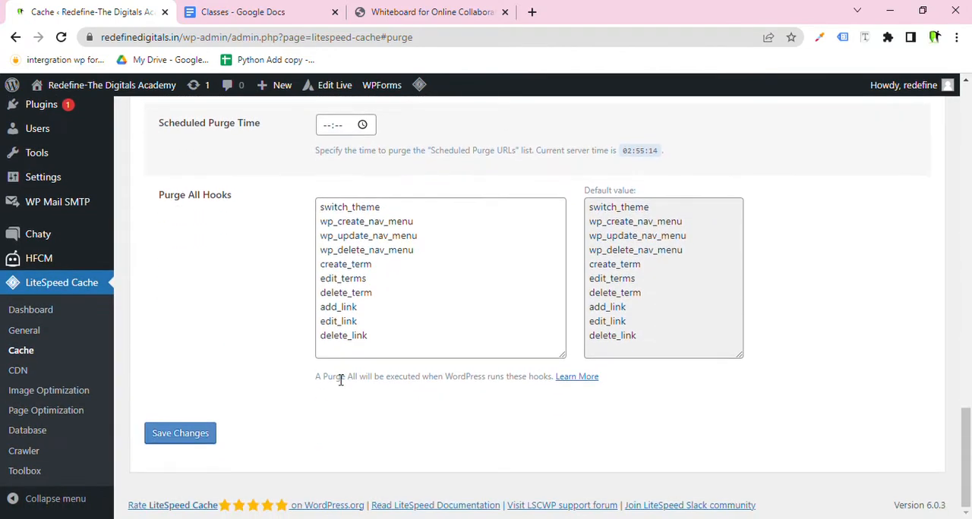
{"action": "scroll", "coordinate": [228, 393], "scroll_direction": "up", "scroll_amount": 20}
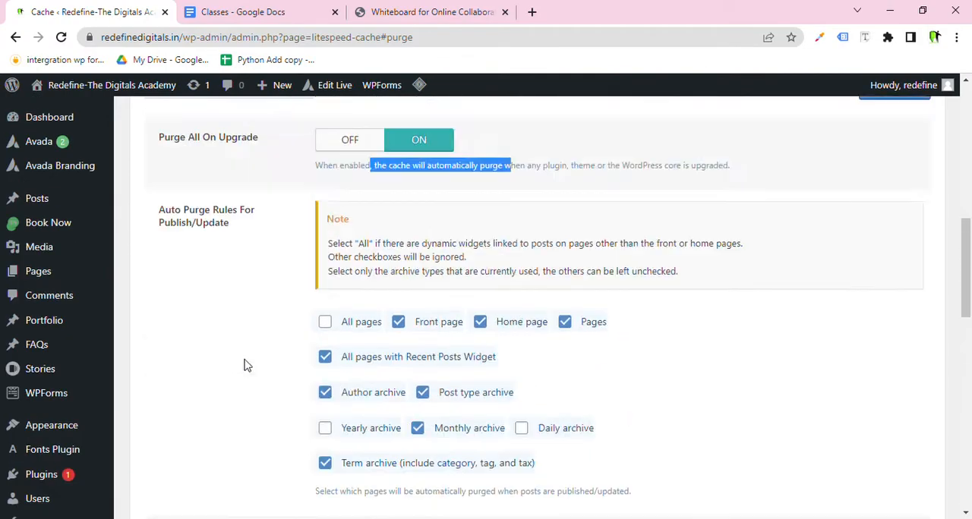
{"action": "scroll", "coordinate": [259, 319], "scroll_direction": "down", "scroll_amount": 3}
{"action": "left_click_drag", "start_coordinate": [278, 294], "coordinate": [202, 298]}
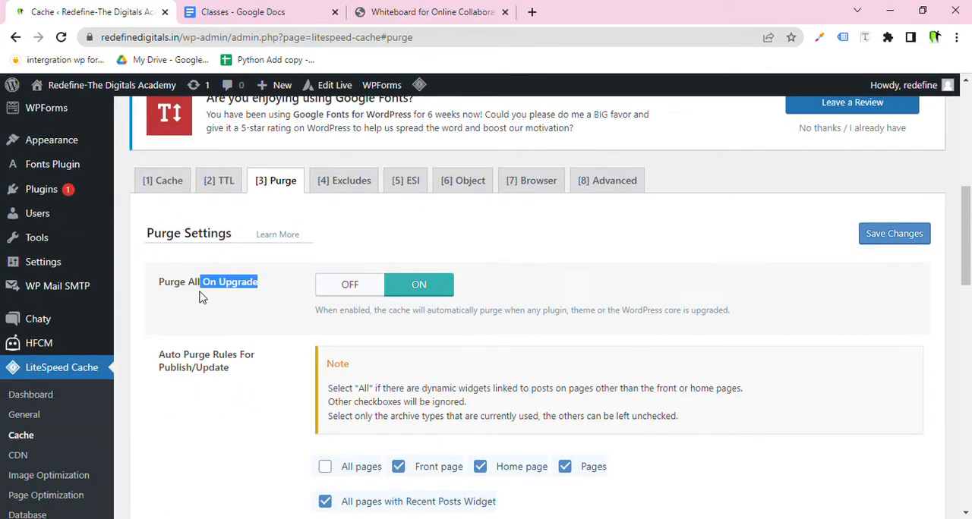
{"action": "scroll", "coordinate": [267, 261], "scroll_direction": "down", "scroll_amount": 4}
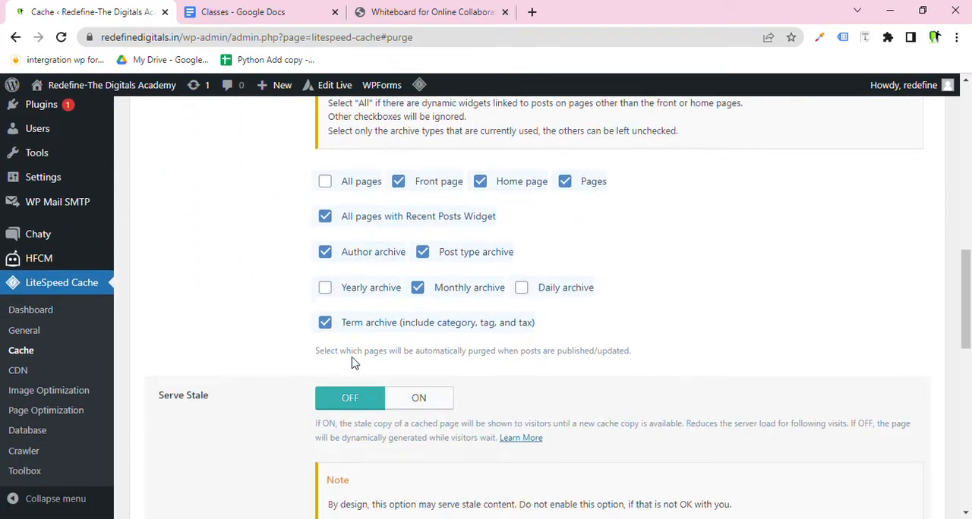
{"action": "scroll", "coordinate": [274, 353], "scroll_direction": "up", "scroll_amount": 8}
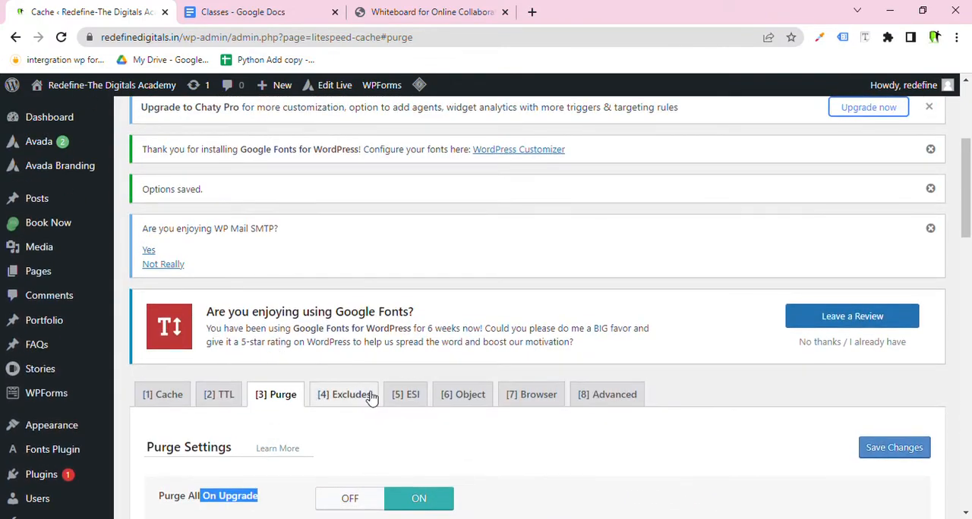
Open the Excludes tab to show the Do Not Cache settings.
{"action": "left_click", "coordinate": [371, 396]}
{"action": "scroll", "coordinate": [364, 384], "scroll_direction": "down", "scroll_amount": 3}
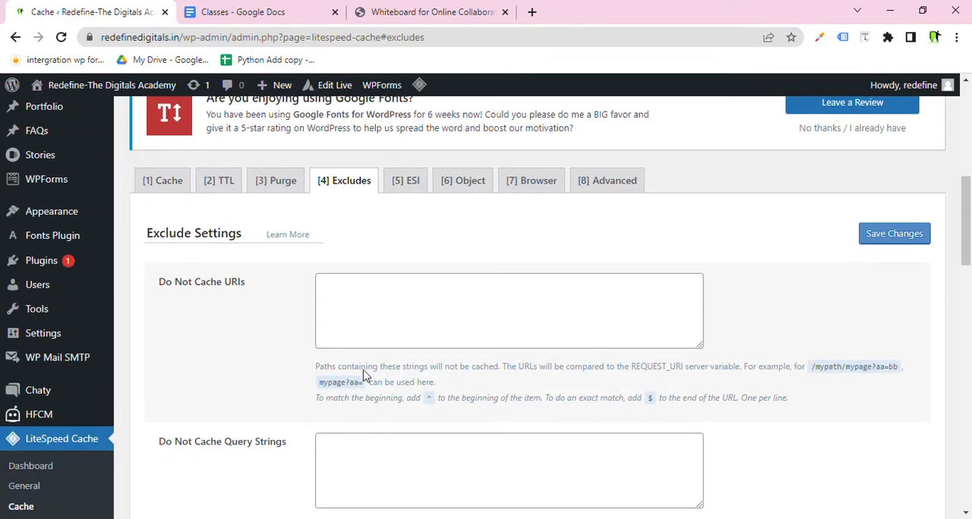
{"action": "left_click", "coordinate": [358, 296]}
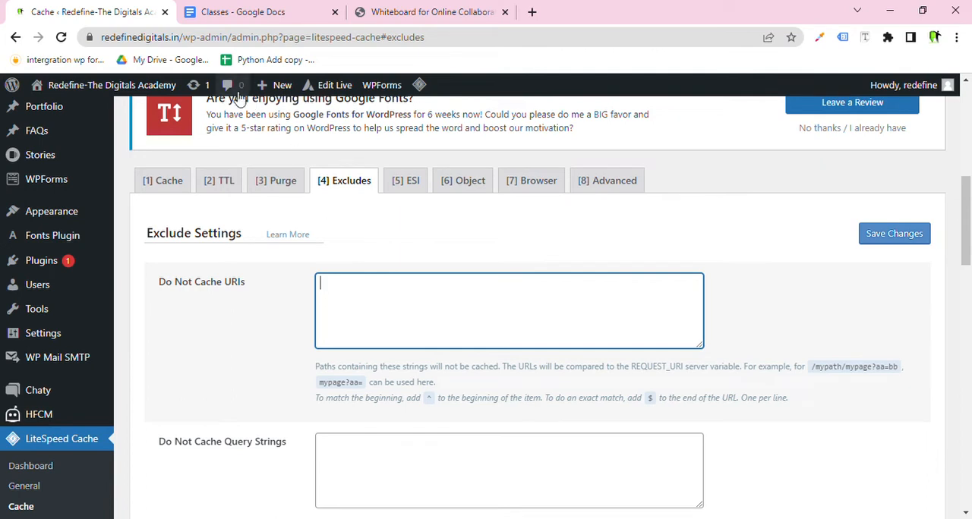
{"action": "left_click", "coordinate": [188, 44]}
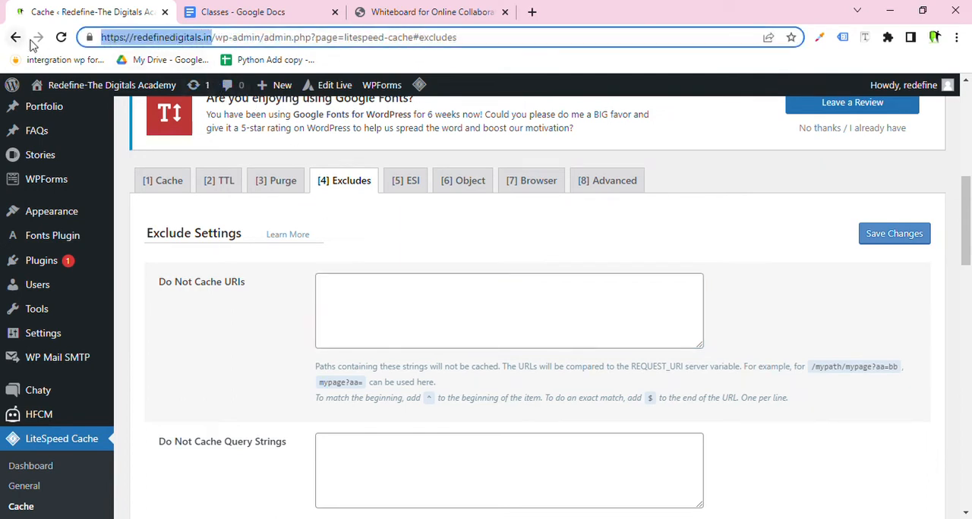
{"action": "left_click", "coordinate": [413, 304]}
{"action": "type", "text": "https://redefinedigitals.in/"}
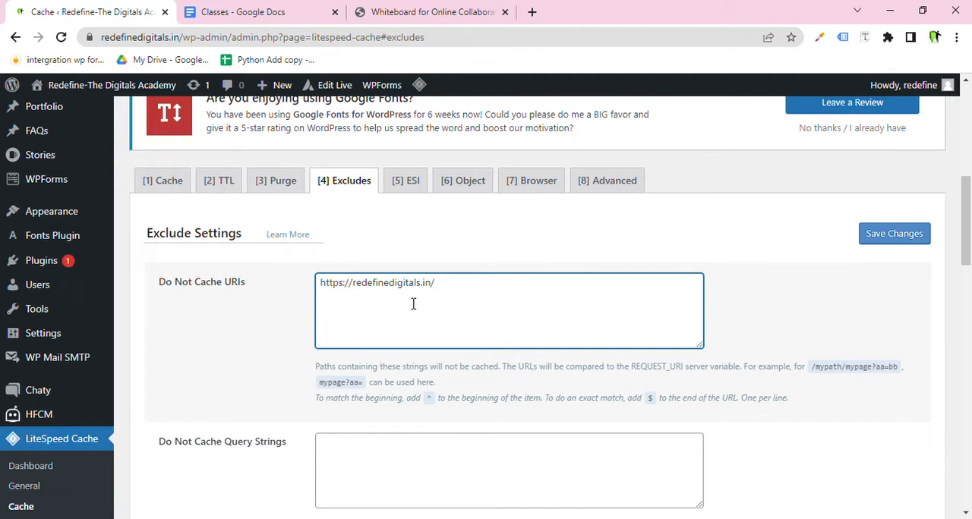
{"action": "key", "text": "ctrl+a"}
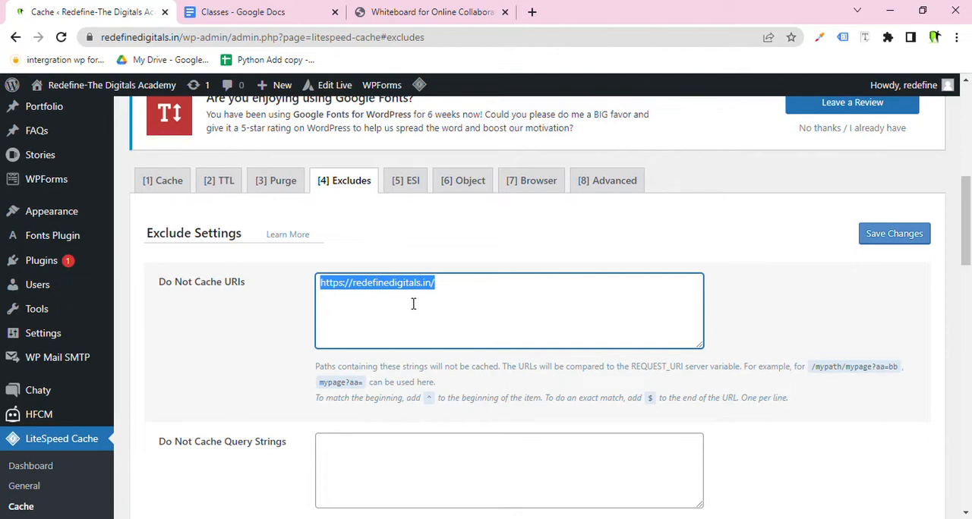
{"action": "key", "text": "BackSpace"}
Save the Excludes settings without any exclusions entered.
{"action": "scroll", "coordinate": [414, 304], "scroll_direction": "down", "scroll_amount": 12}
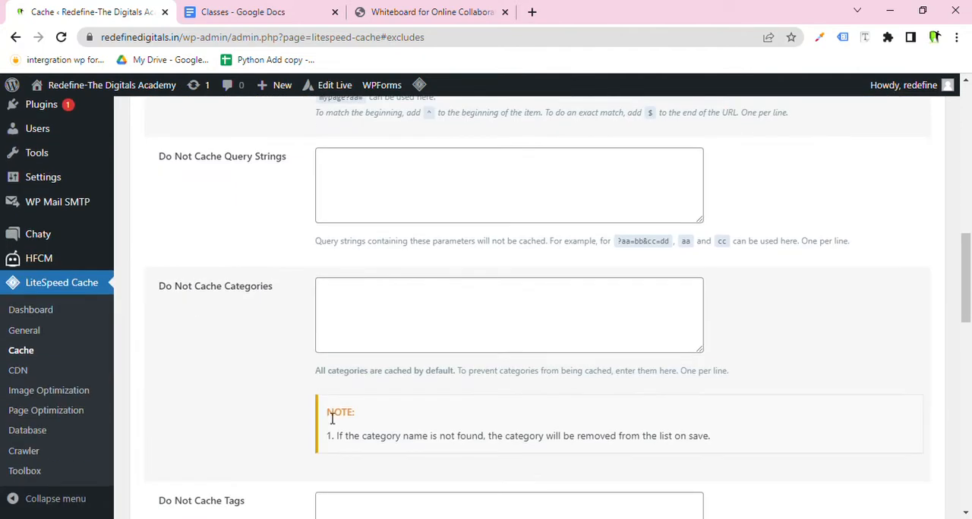
{"action": "scroll", "coordinate": [281, 448], "scroll_direction": "down", "scroll_amount": 3}
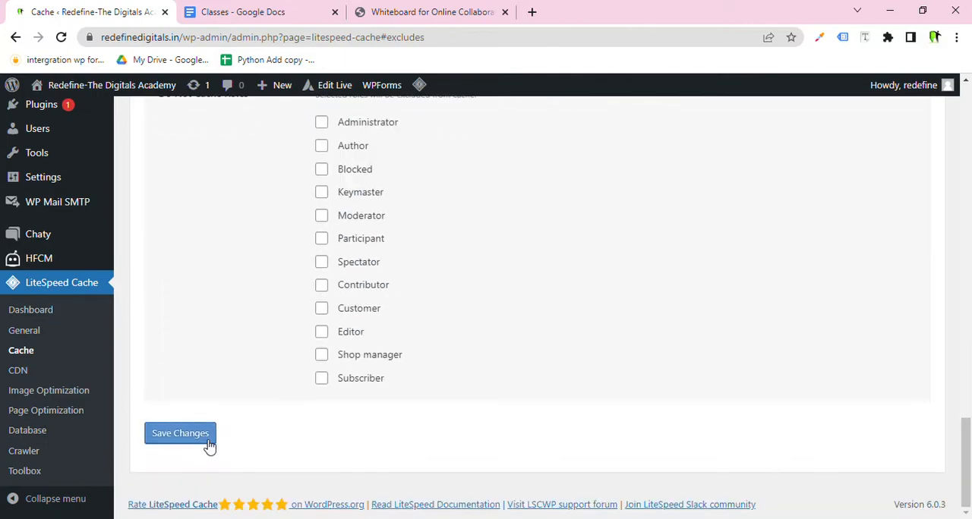
{"action": "left_click", "coordinate": [180, 434]}
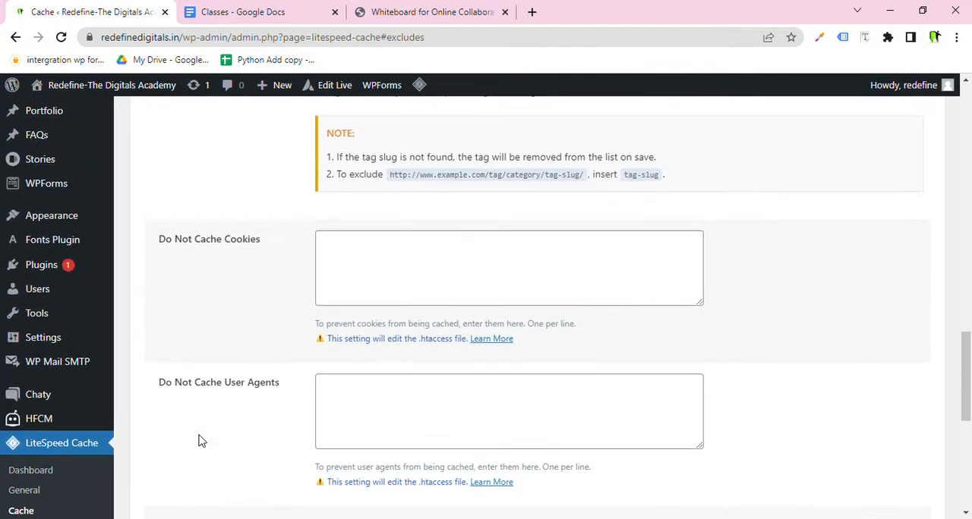
{"action": "scroll", "coordinate": [341, 380], "scroll_direction": "down", "scroll_amount": 3}
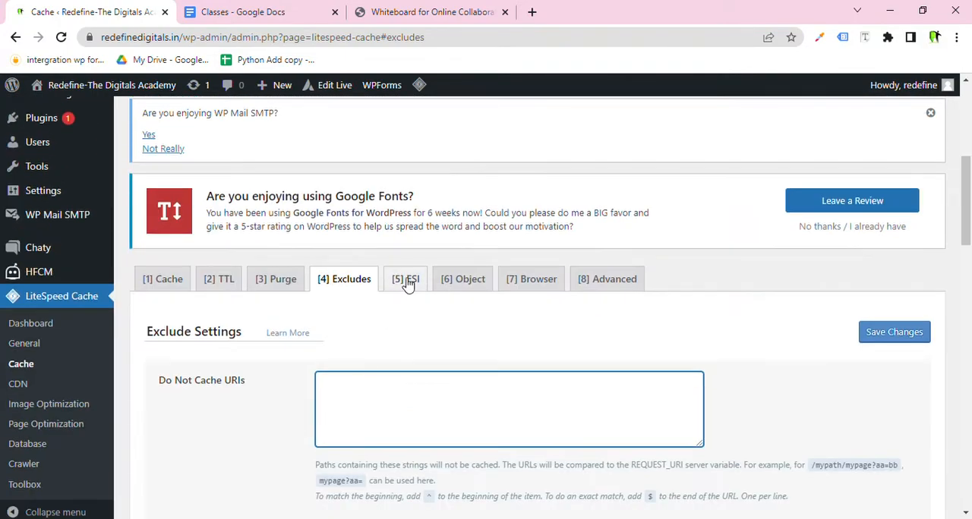
Open the ESI tab and highlight the Enable ESI, Cache Admin Bar and Cache Comment Form labels.
{"action": "left_click", "coordinate": [406, 282]}
{"action": "scroll", "coordinate": [405, 283], "scroll_direction": "down", "scroll_amount": 3}
{"action": "scroll", "coordinate": [405, 284], "scroll_direction": "down", "scroll_amount": 1}
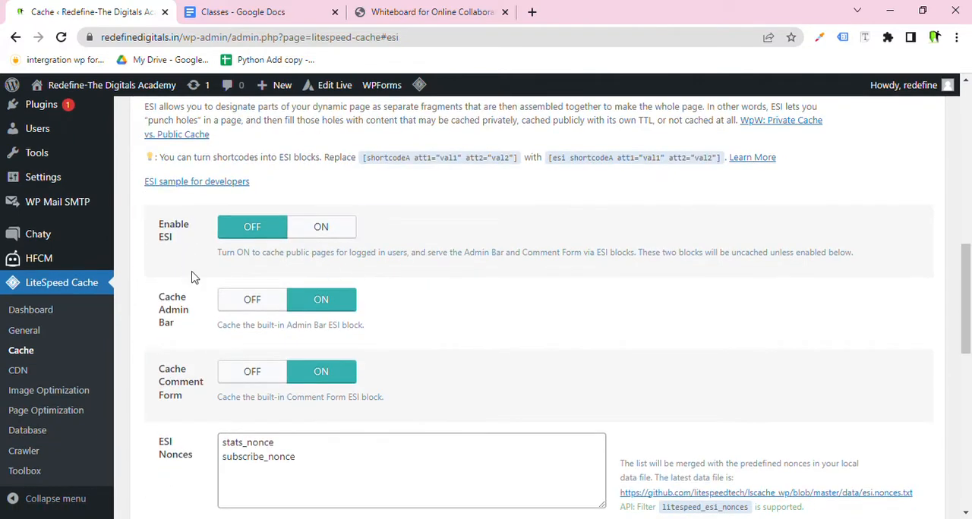
{"action": "left_click_drag", "start_coordinate": [179, 241], "coordinate": [156, 229]}
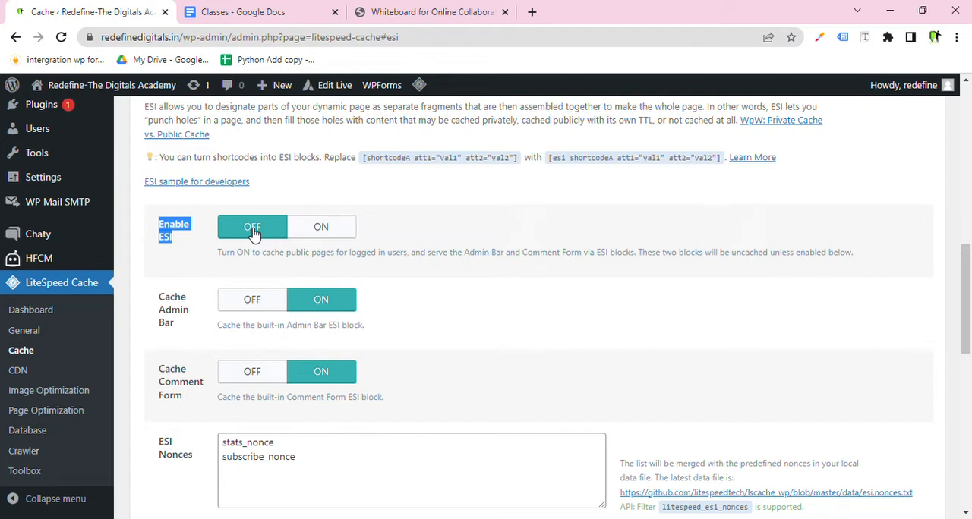
{"action": "left_click_drag", "start_coordinate": [191, 330], "coordinate": [154, 294]}
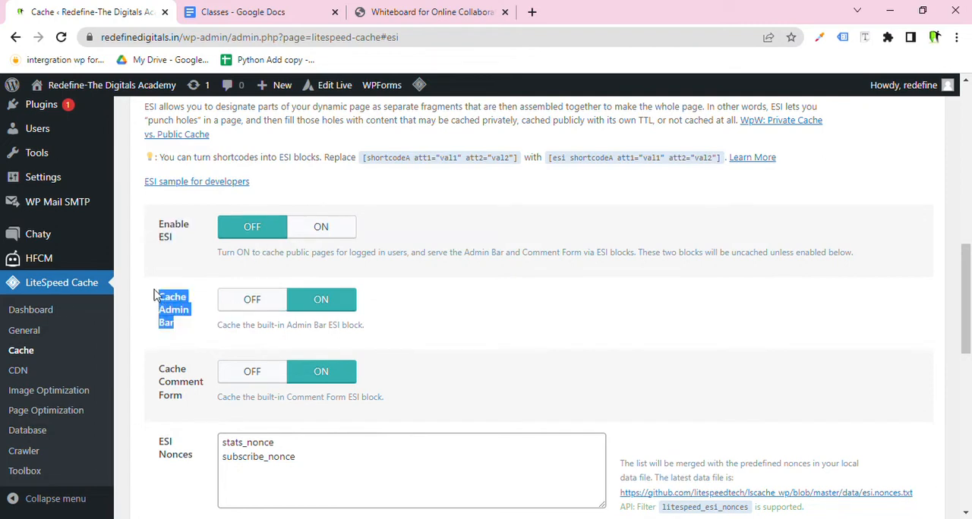
{"action": "left_click_drag", "start_coordinate": [200, 392], "coordinate": [149, 365]}
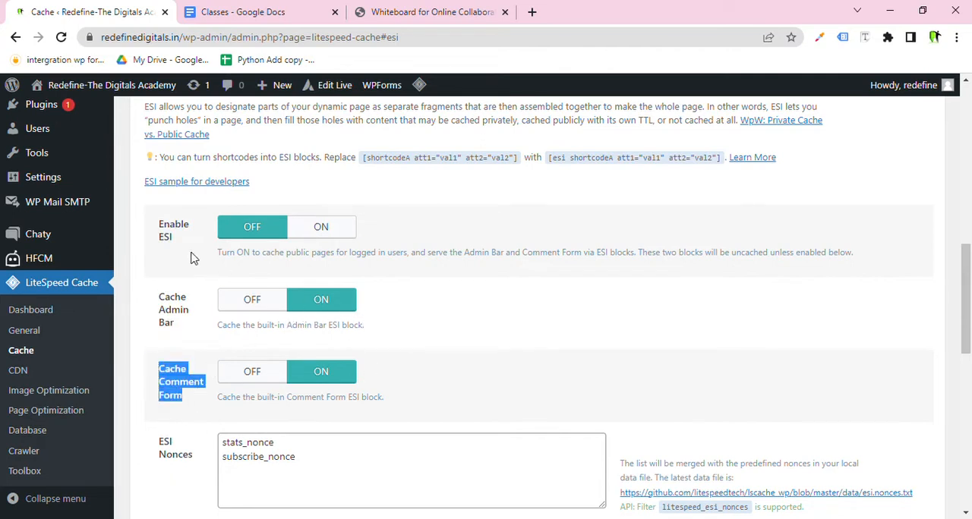
{"action": "left_click_drag", "start_coordinate": [191, 259], "coordinate": [157, 222]}
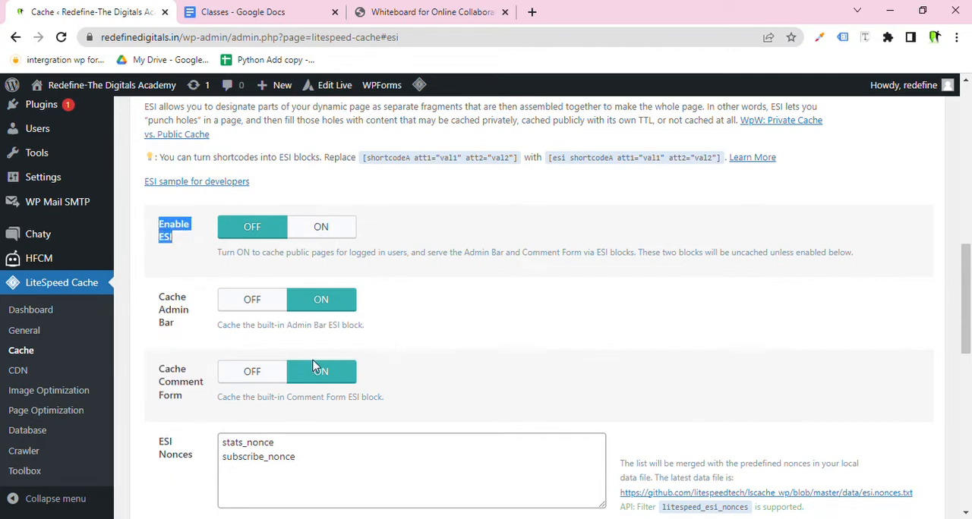
Open the Object tab of the cache settings.
{"action": "scroll", "coordinate": [315, 367], "scroll_direction": "down", "scroll_amount": 7}
{"action": "scroll", "coordinate": [315, 367], "scroll_direction": "down", "scroll_amount": 3}
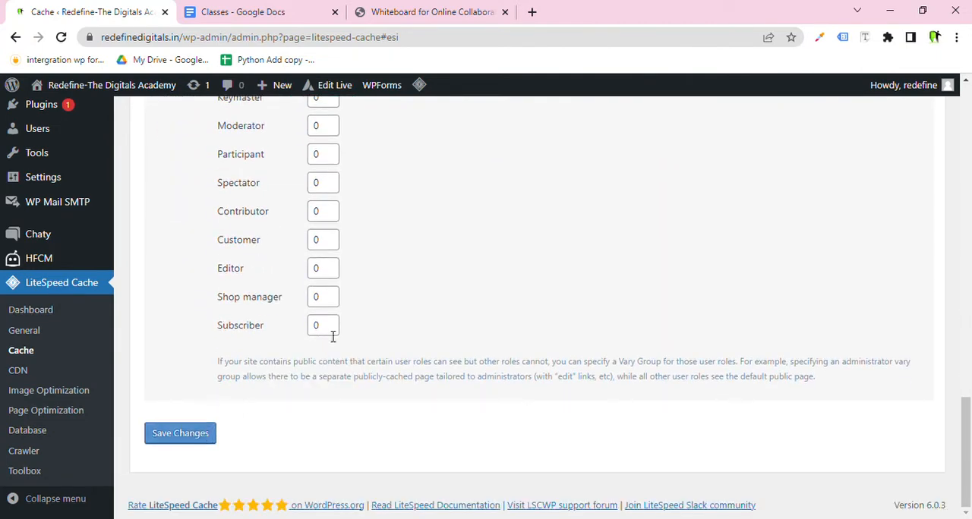
{"action": "scroll", "coordinate": [331, 334], "scroll_direction": "up", "scroll_amount": 11}
{"action": "scroll", "coordinate": [357, 333], "scroll_direction": "up", "scroll_amount": 3}
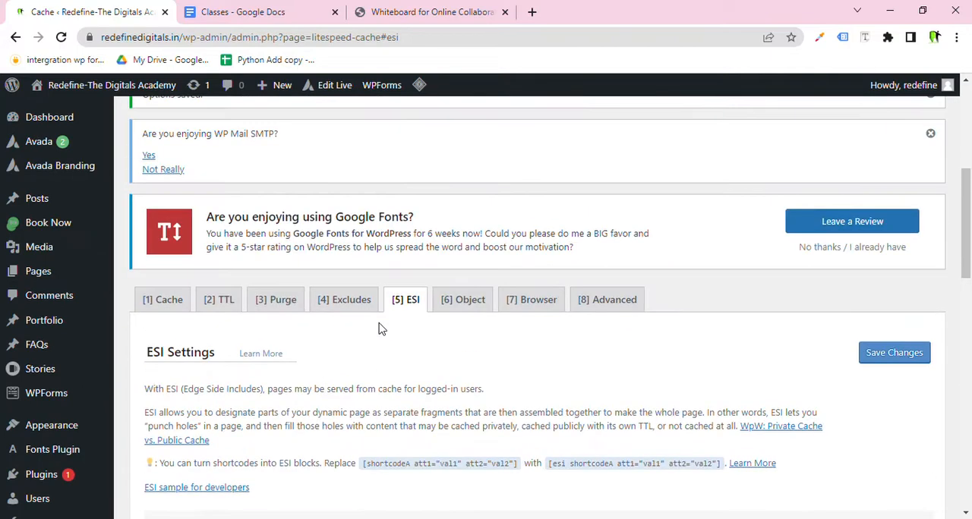
{"action": "left_click", "coordinate": [455, 304]}
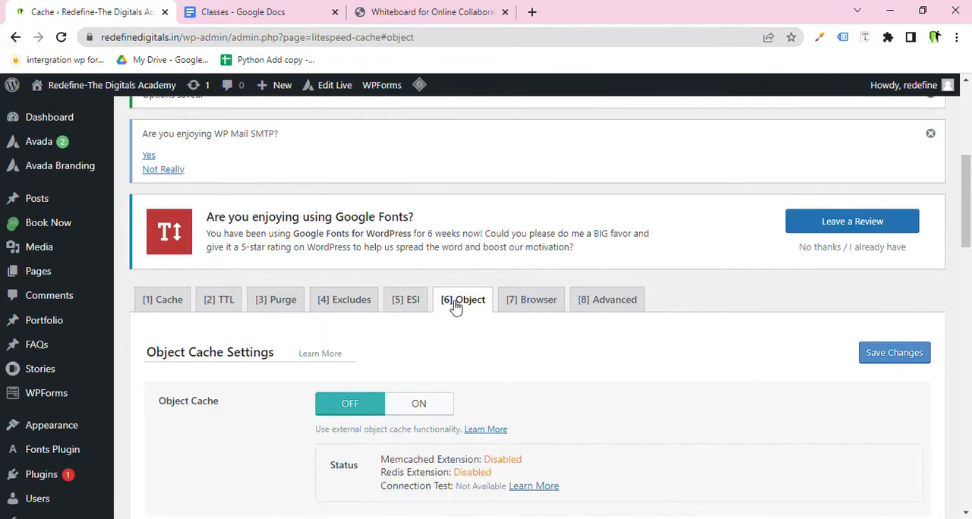
Highlight the Object Cache description and the Memcached extension status line.
{"action": "scroll", "coordinate": [444, 323], "scroll_direction": "down", "scroll_amount": 2}
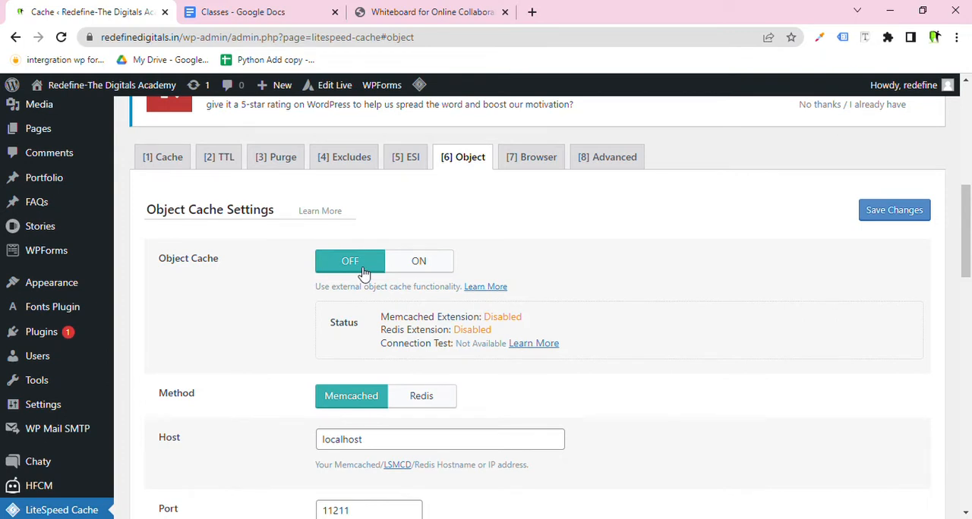
{"action": "scroll", "coordinate": [363, 274], "scroll_direction": "down", "scroll_amount": 1}
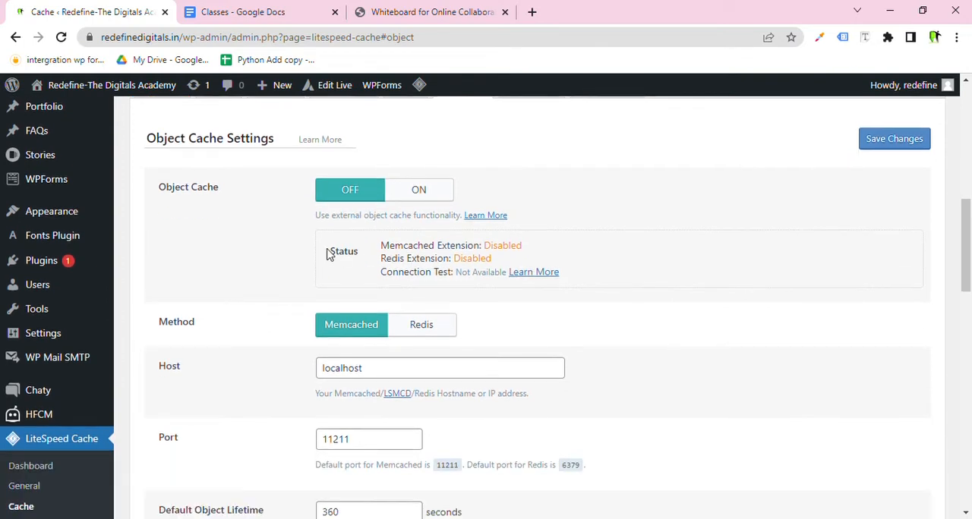
{"action": "left_click_drag", "start_coordinate": [327, 251], "coordinate": [359, 262]}
{"action": "left_click_drag", "start_coordinate": [342, 215], "coordinate": [466, 218]}
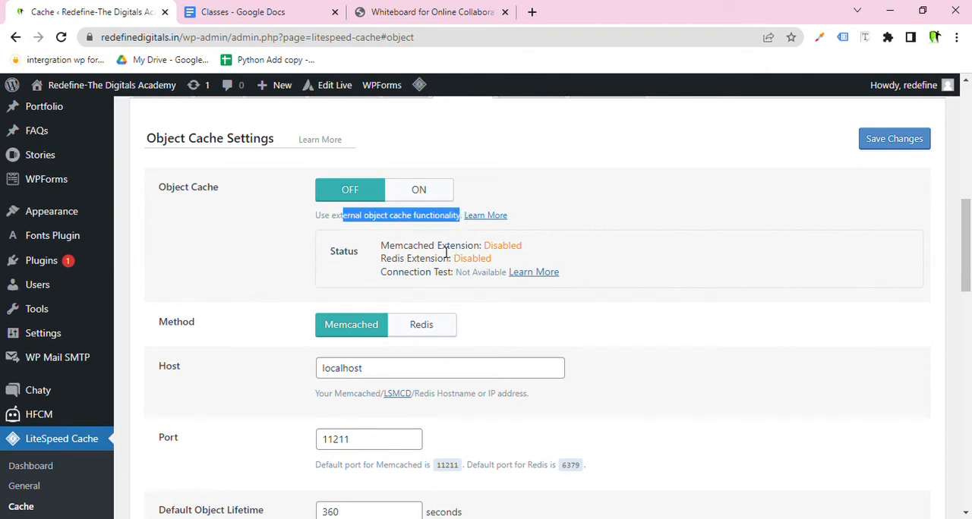
{"action": "left_click_drag", "start_coordinate": [380, 247], "coordinate": [505, 257]}
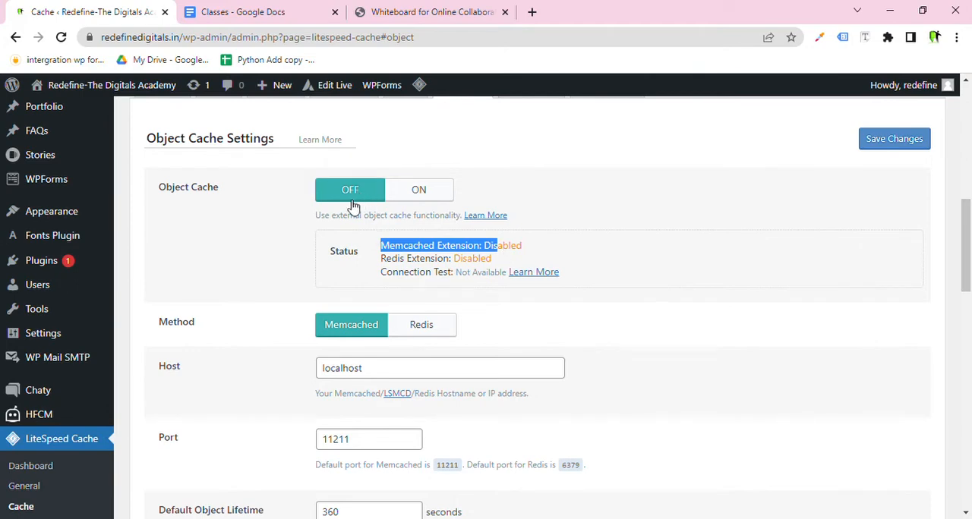
Highlight the Cache WP-Admin and Store Transients labels at the end of the Object settings.
{"action": "scroll", "coordinate": [241, 245], "scroll_direction": "down", "scroll_amount": 1}
{"action": "scroll", "coordinate": [242, 245], "scroll_direction": "down", "scroll_amount": 13}
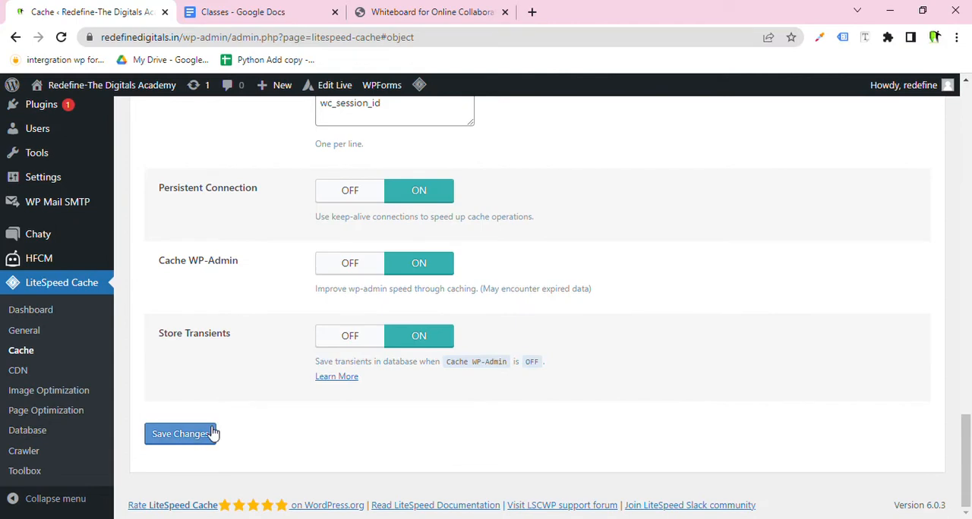
{"action": "scroll", "coordinate": [575, 398], "scroll_direction": "up", "scroll_amount": 8}
{"action": "scroll", "coordinate": [577, 398], "scroll_direction": "up", "scroll_amount": 6}
{"action": "scroll", "coordinate": [575, 397], "scroll_direction": "down", "scroll_amount": 14}
{"action": "left_click_drag", "start_coordinate": [255, 260], "coordinate": [256, 309]}
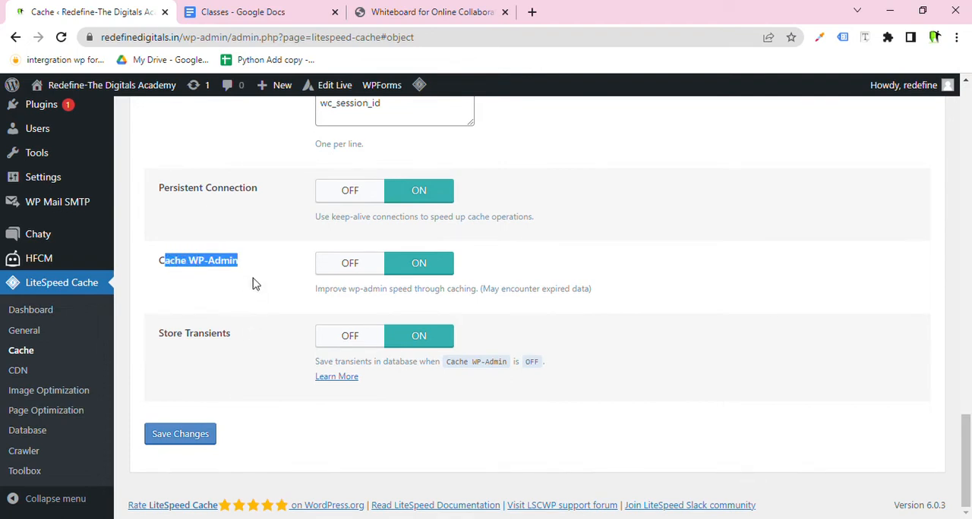
{"action": "left_click", "coordinate": [246, 332]}
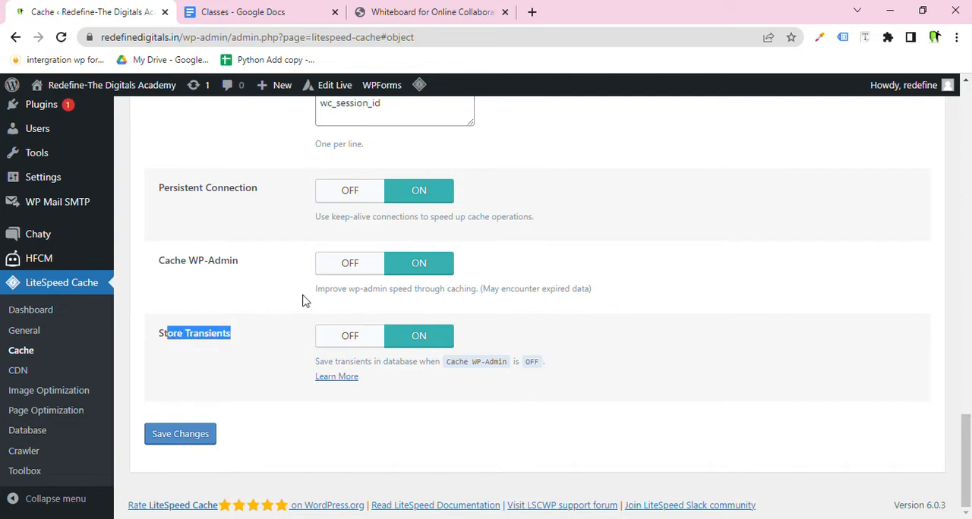
{"action": "left_click", "coordinate": [348, 270]}
{"action": "left_click", "coordinate": [365, 343]}
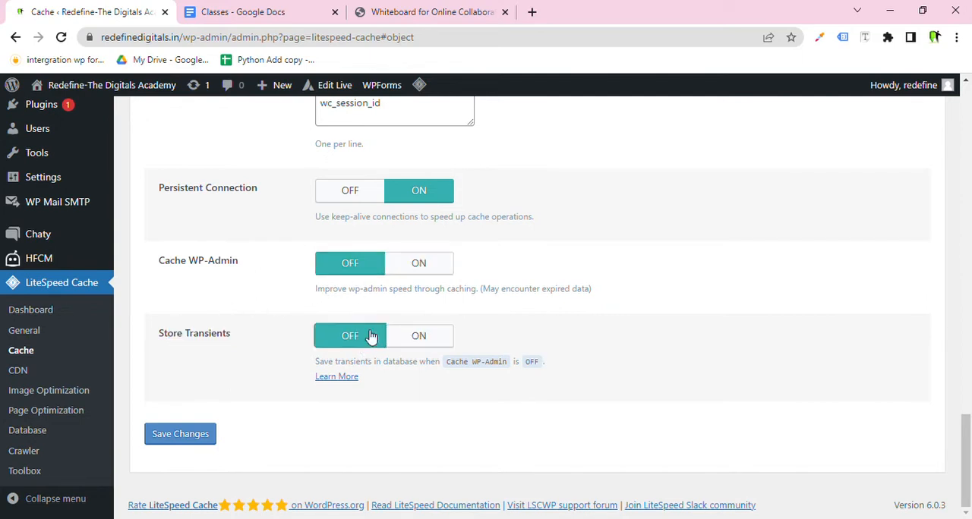
{"action": "left_click", "coordinate": [418, 264]}
{"action": "left_click", "coordinate": [417, 341]}
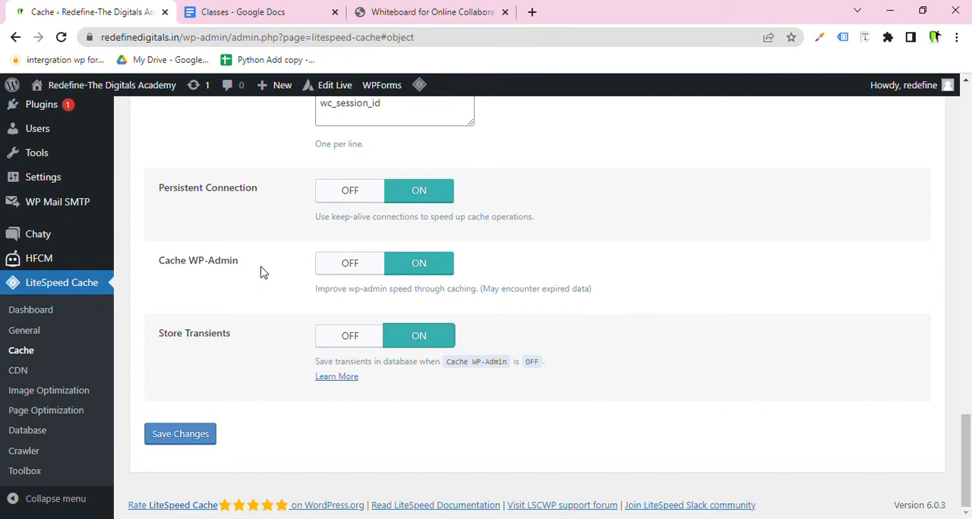
Set Store Transients to OFF and save the Object settings.
{"action": "left_click", "coordinate": [359, 341]}
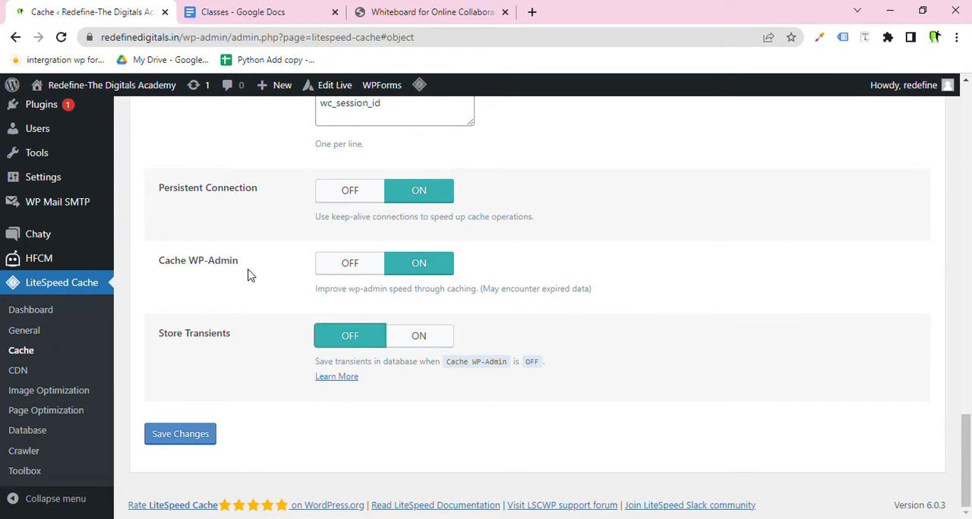
{"action": "left_click_drag", "start_coordinate": [247, 274], "coordinate": [162, 245]}
{"action": "left_click_drag", "start_coordinate": [265, 192], "coordinate": [159, 190]}
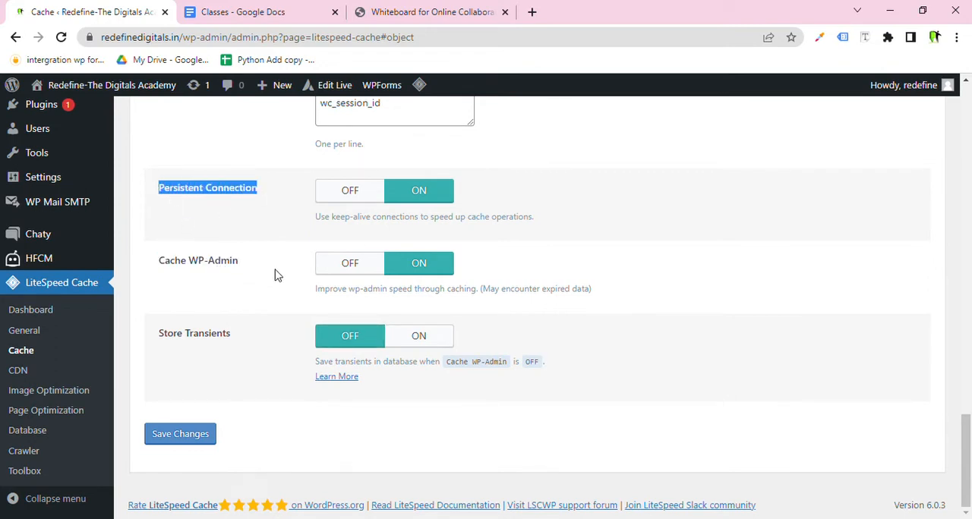
{"action": "left_click_drag", "start_coordinate": [501, 289], "coordinate": [156, 188]}
{"action": "left_click", "coordinate": [234, 348]}
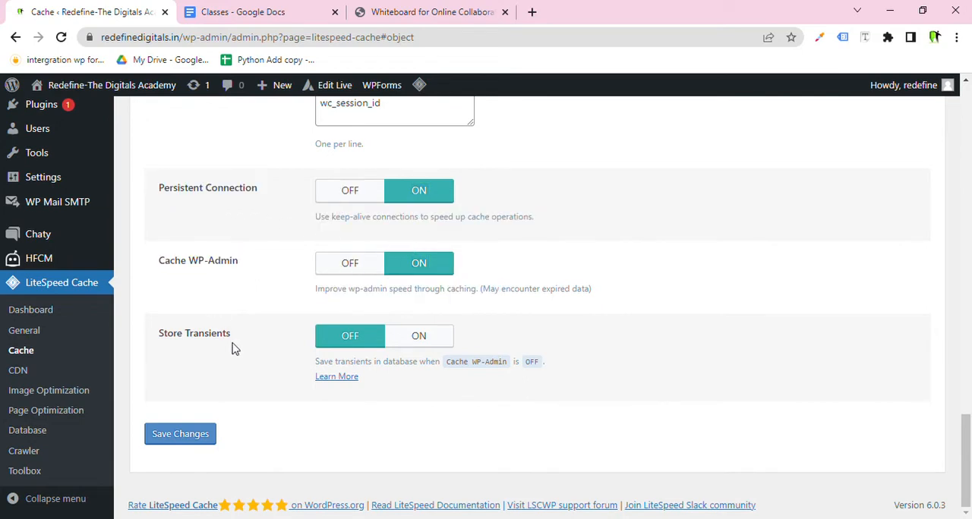
{"action": "left_click_drag", "start_coordinate": [234, 348], "coordinate": [167, 343]}
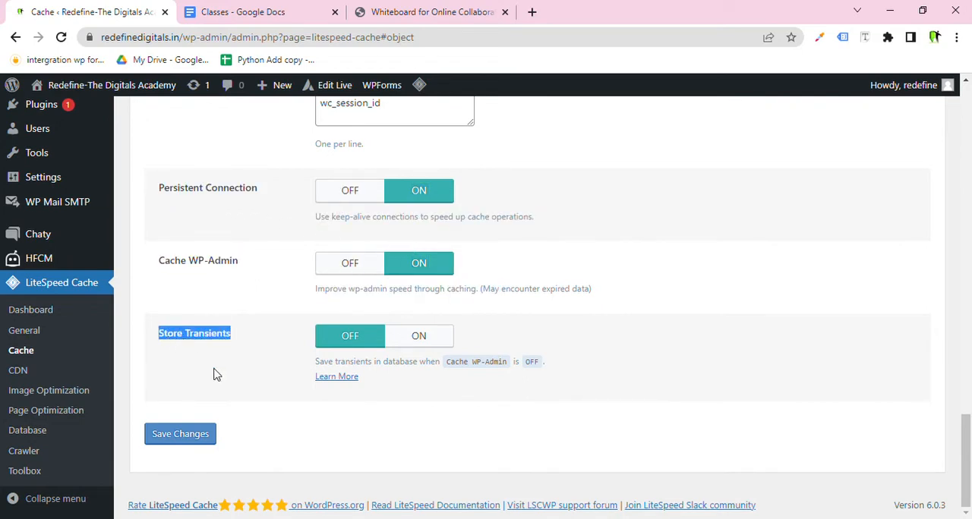
{"action": "left_click", "coordinate": [204, 439]}
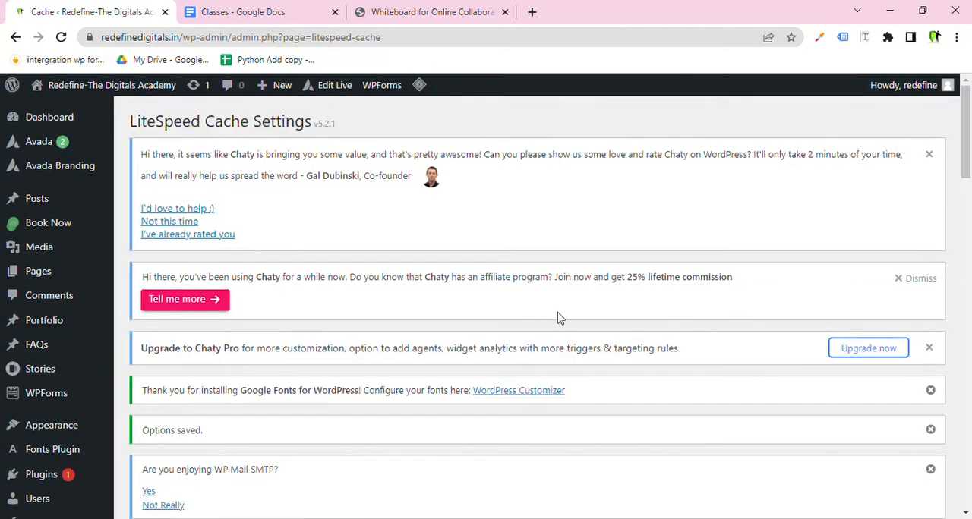
Open the Browser tab to show the Browser Cache settings.
{"action": "scroll", "coordinate": [560, 317], "scroll_direction": "down", "scroll_amount": 6}
{"action": "left_click", "coordinate": [536, 213]}
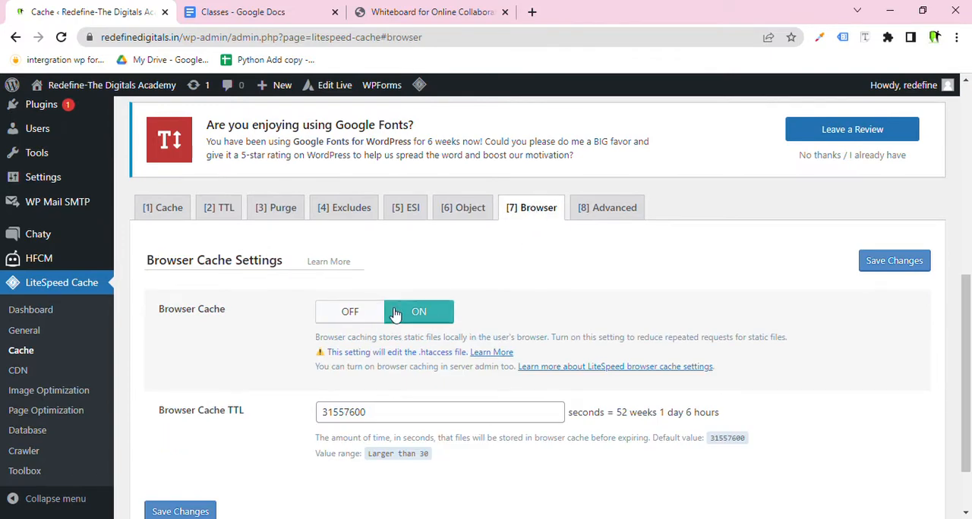
Switch to the whiteboard and sketch a visitor circle with arrows, one leading up to a second cache note.
{"action": "left_click", "coordinate": [429, 9]}
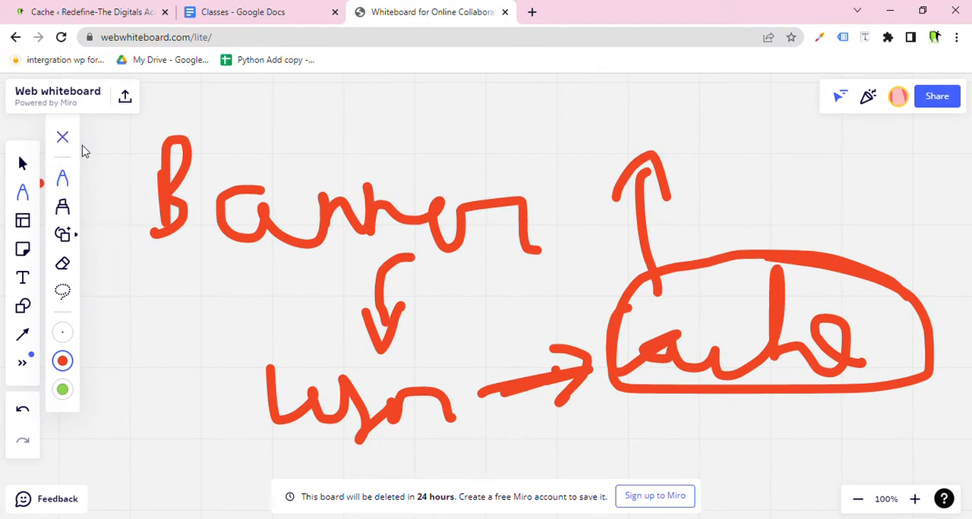
{"action": "mouse_move", "coordinate": [152, 312]}
{"action": "left_mouse_down"}
{"action": "mouse_move", "coordinate": [152, 363]}
{"action": "mouse_move", "coordinate": [125, 323]}
{"action": "mouse_move", "coordinate": [202, 339]}
{"action": "mouse_move", "coordinate": [235, 328]}
{"action": "left_mouse_up"}
{"action": "mouse_move", "coordinate": [213, 306]}
{"action": "left_mouse_down"}
{"action": "mouse_move", "coordinate": [223, 317]}
{"action": "mouse_move", "coordinate": [224, 368]}
{"action": "left_mouse_up"}
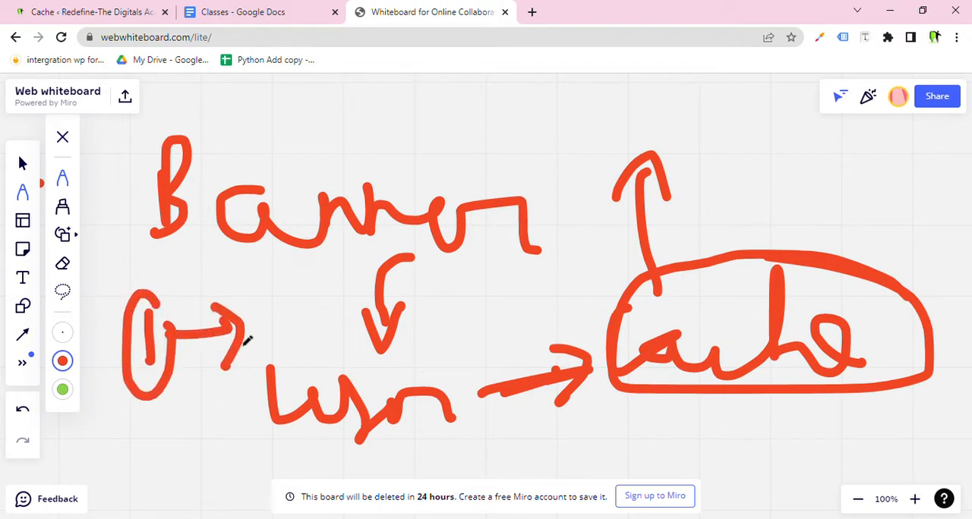
{"action": "mouse_move", "coordinate": [252, 297]}
{"action": "left_mouse_down"}
{"action": "mouse_move", "coordinate": [265, 371]}
{"action": "mouse_move", "coordinate": [314, 289]}
{"action": "mouse_move", "coordinate": [272, 376]}
{"action": "mouse_move", "coordinate": [304, 304]}
{"action": "left_mouse_up"}
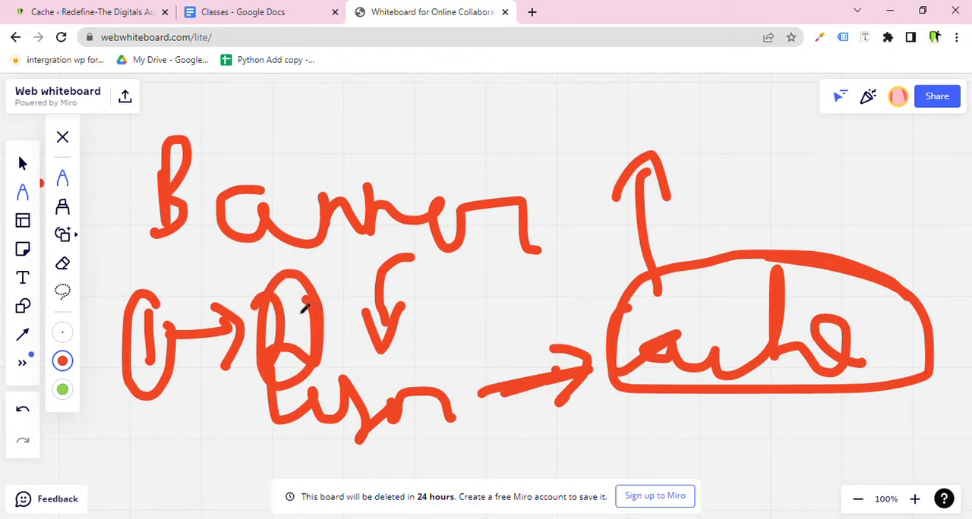
{"action": "mouse_move", "coordinate": [171, 402]}
{"action": "left_mouse_down"}
{"action": "mouse_move", "coordinate": [232, 455]}
{"action": "mouse_move", "coordinate": [265, 397]}
{"action": "mouse_move", "coordinate": [290, 389]}
{"action": "left_mouse_up"}
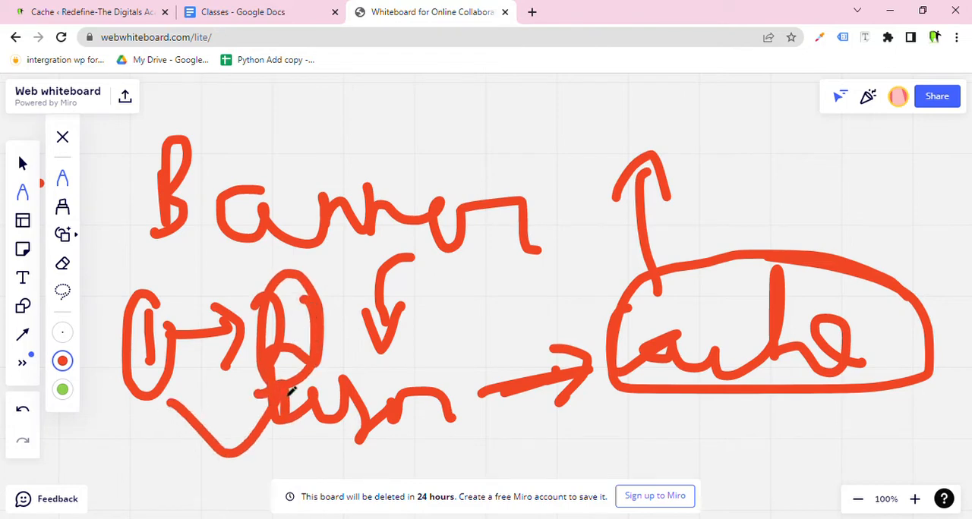
{"action": "mouse_move", "coordinate": [282, 338]}
{"action": "left_mouse_down"}
{"action": "mouse_move", "coordinate": [376, 163]}
{"action": "mouse_move", "coordinate": [483, 106]}
{"action": "mouse_move", "coordinate": [503, 137]}
{"action": "mouse_move", "coordinate": [527, 145]}
{"action": "mouse_move", "coordinate": [628, 130]}
{"action": "left_mouse_up"}
{"action": "scroll", "coordinate": [482, 157], "scroll_direction": "down", "scroll_amount": 3}
Circle the upper cache note and draw an arrow to new handwritten notes on the right.
{"action": "left_click_drag", "start_coordinate": [602, 76], "coordinate": [633, 96]}
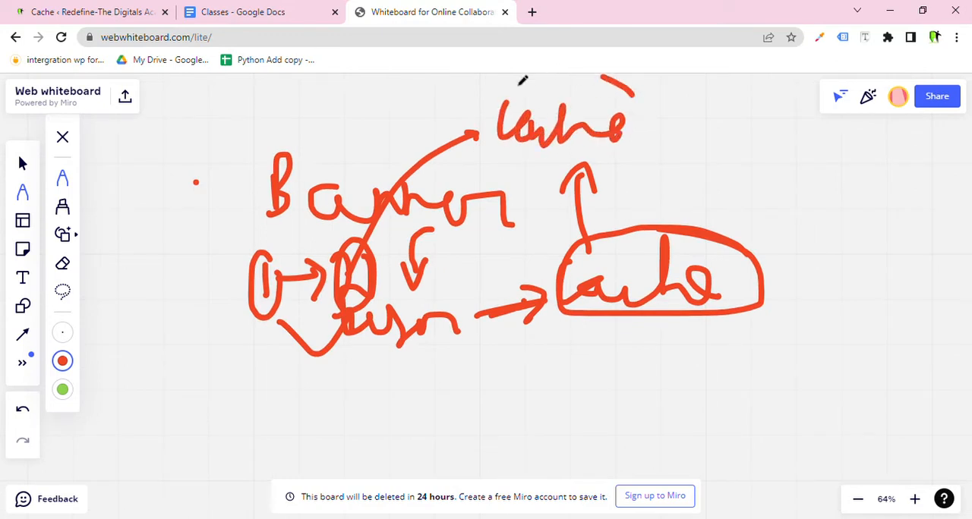
{"action": "mouse_move", "coordinate": [522, 81]}
{"action": "left_mouse_down"}
{"action": "mouse_move", "coordinate": [628, 124]}
{"action": "mouse_move", "coordinate": [627, 135]}
{"action": "mouse_move", "coordinate": [783, 128]}
{"action": "mouse_move", "coordinate": [759, 151]}
{"action": "mouse_move", "coordinate": [788, 225]}
{"action": "left_mouse_up"}
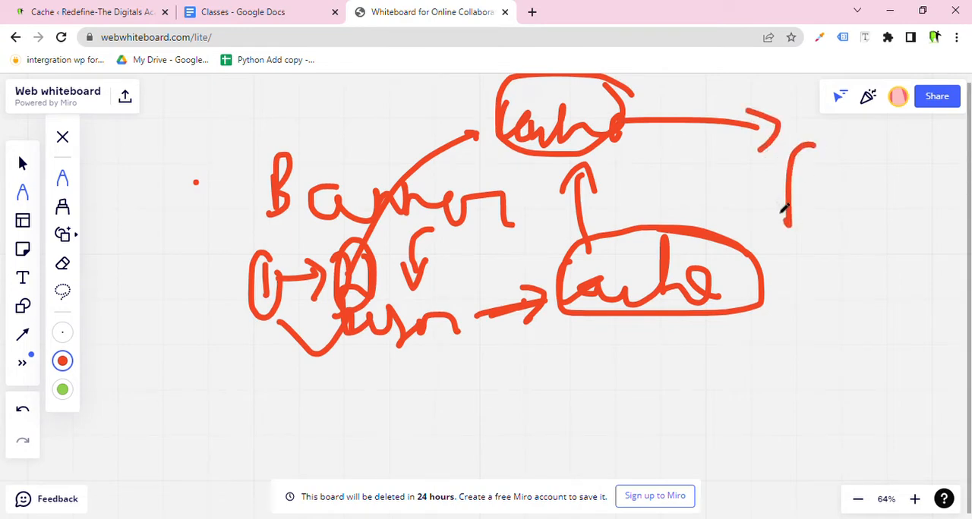
{"action": "left_click_drag", "start_coordinate": [787, 186], "coordinate": [787, 220]}
{"action": "left_click_drag", "start_coordinate": [827, 190], "coordinate": [820, 211]}
{"action": "mouse_move", "coordinate": [858, 186]}
{"action": "left_mouse_down"}
{"action": "mouse_move", "coordinate": [866, 210]}
{"action": "mouse_move", "coordinate": [925, 215]}
{"action": "mouse_move", "coordinate": [940, 202]}
{"action": "mouse_move", "coordinate": [941, 219]}
{"action": "left_mouse_up"}
{"action": "mouse_move", "coordinate": [866, 241]}
{"action": "left_mouse_down"}
{"action": "mouse_move", "coordinate": [835, 315]}
{"action": "mouse_move", "coordinate": [850, 342]}
{"action": "left_mouse_up"}
{"action": "left_click_drag", "start_coordinate": [826, 304], "coordinate": [865, 313]}
{"action": "mouse_move", "coordinate": [813, 363]}
{"action": "left_mouse_down"}
{"action": "mouse_move", "coordinate": [802, 434]}
{"action": "mouse_move", "coordinate": [907, 384]}
{"action": "mouse_move", "coordinate": [881, 403]}
{"action": "left_mouse_up"}
Return to the WordPress settings and open the Advanced tab.
{"action": "left_click", "coordinate": [76, 12]}
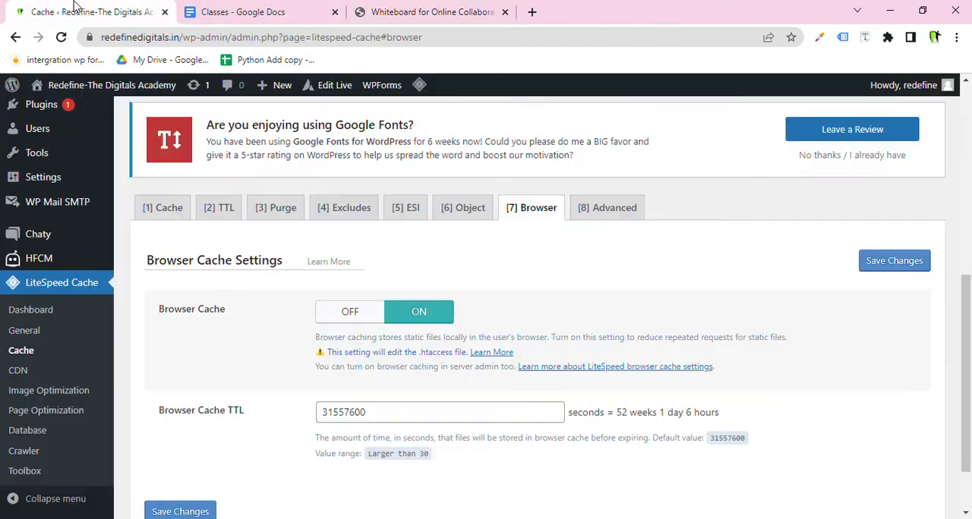
{"action": "scroll", "coordinate": [196, 300], "scroll_direction": "down", "scroll_amount": 2}
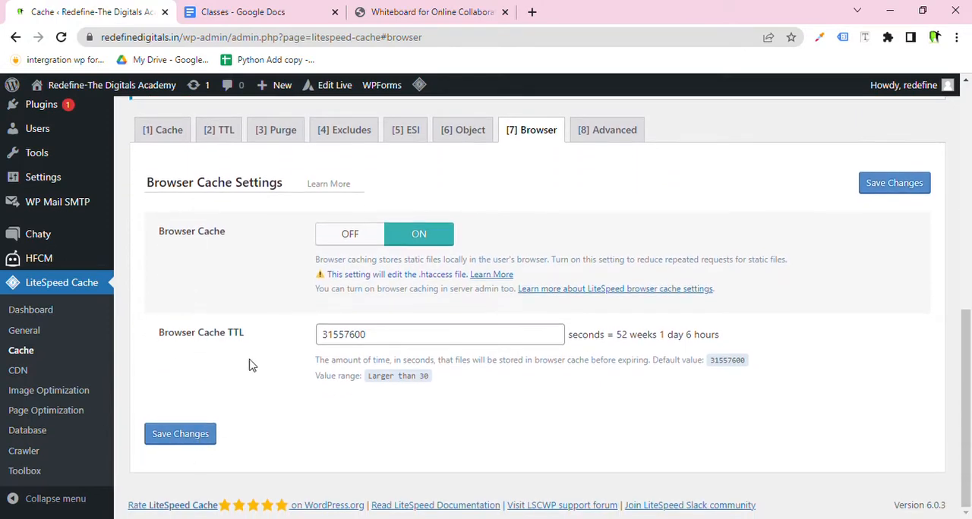
{"action": "left_click", "coordinate": [603, 130]}
{"action": "scroll", "coordinate": [342, 304], "scroll_direction": "down", "scroll_amount": 5}
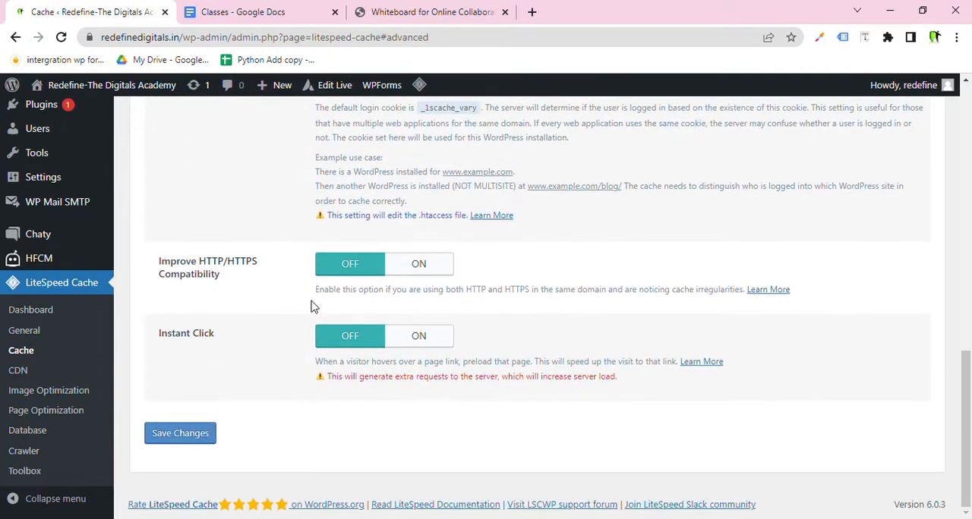
Open the CDN settings page and scroll through the CDN mapping options.
{"action": "left_click", "coordinate": [50, 372]}
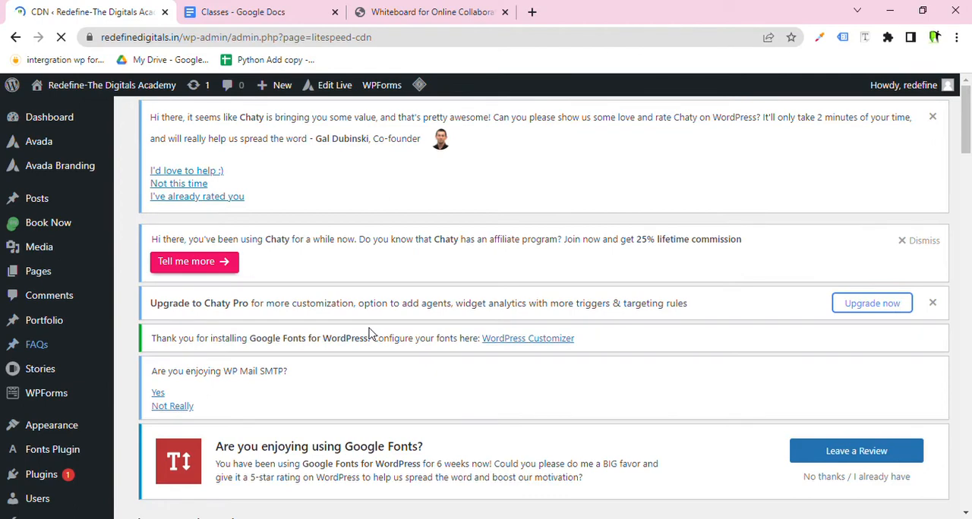
{"action": "scroll", "coordinate": [370, 334], "scroll_direction": "down", "scroll_amount": 8}
{"action": "scroll", "coordinate": [352, 345], "scroll_direction": "down", "scroll_amount": 4}
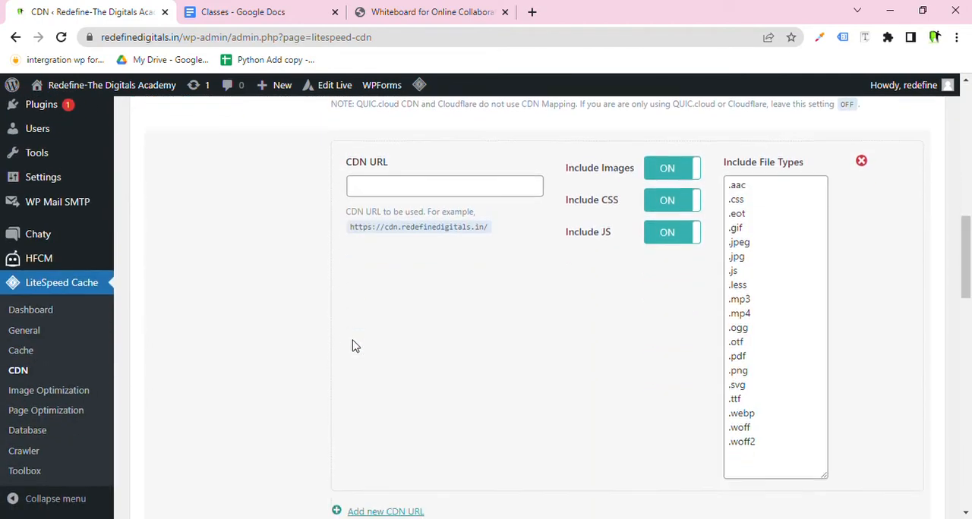
{"action": "scroll", "coordinate": [351, 345], "scroll_direction": "up", "scroll_amount": 3}
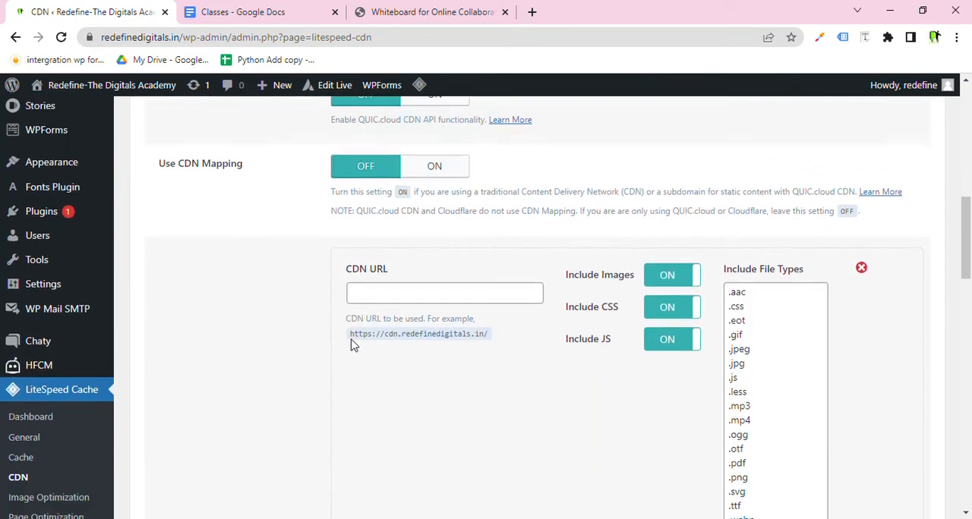
{"action": "scroll", "coordinate": [352, 342], "scroll_direction": "down", "scroll_amount": 7}
{"action": "scroll", "coordinate": [351, 342], "scroll_direction": "up", "scroll_amount": 9}
{"action": "scroll", "coordinate": [354, 346], "scroll_direction": "down", "scroll_amount": 20}
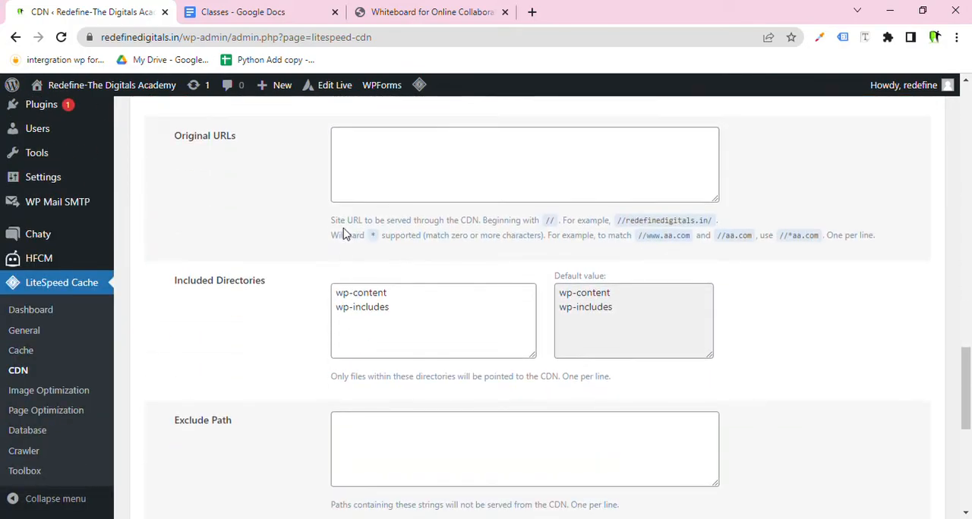
{"action": "left_click", "coordinate": [363, 155]}
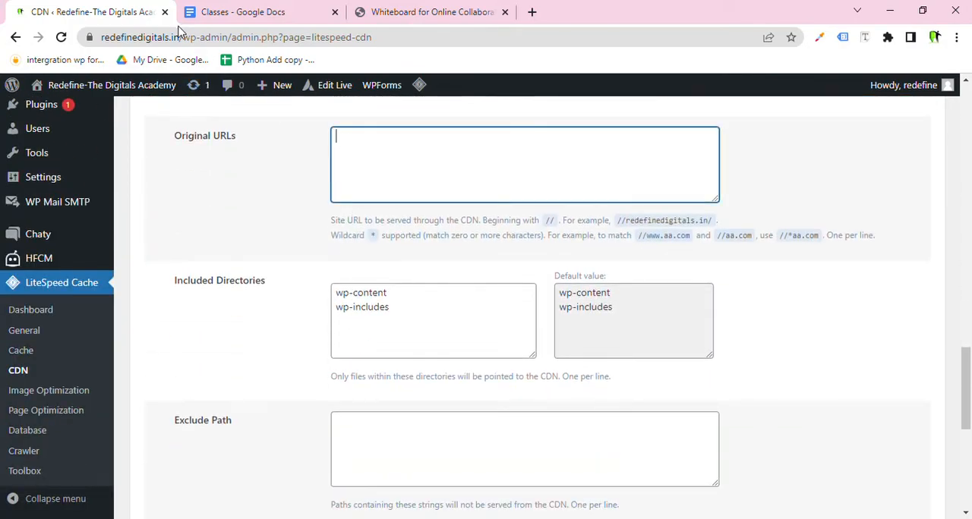
{"action": "left_click_drag", "start_coordinate": [180, 36], "coordinate": [7, 60]}
{"action": "key", "text": "ctrl+c"}
{"action": "left_click", "coordinate": [393, 142]}
{"action": "key", "text": "ctrl+v"}
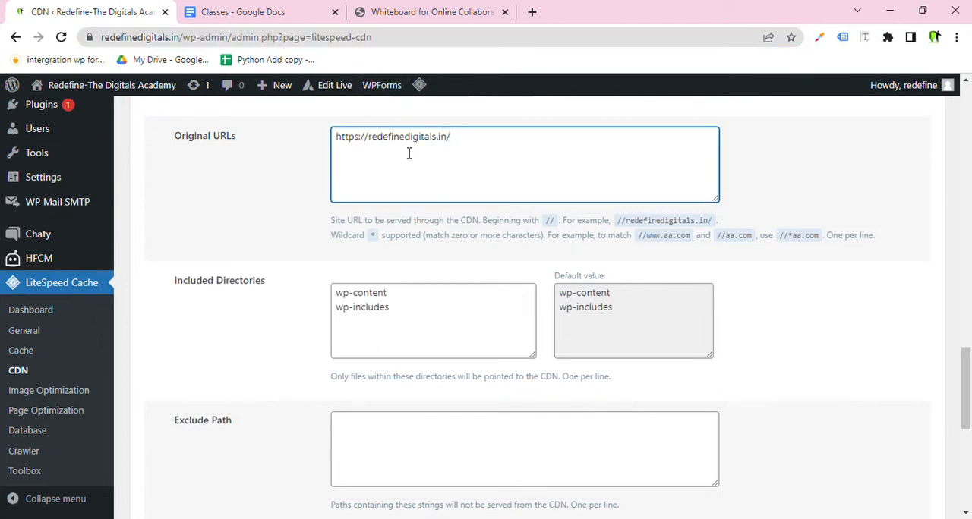
{"action": "key", "text": "ctrl+a"}
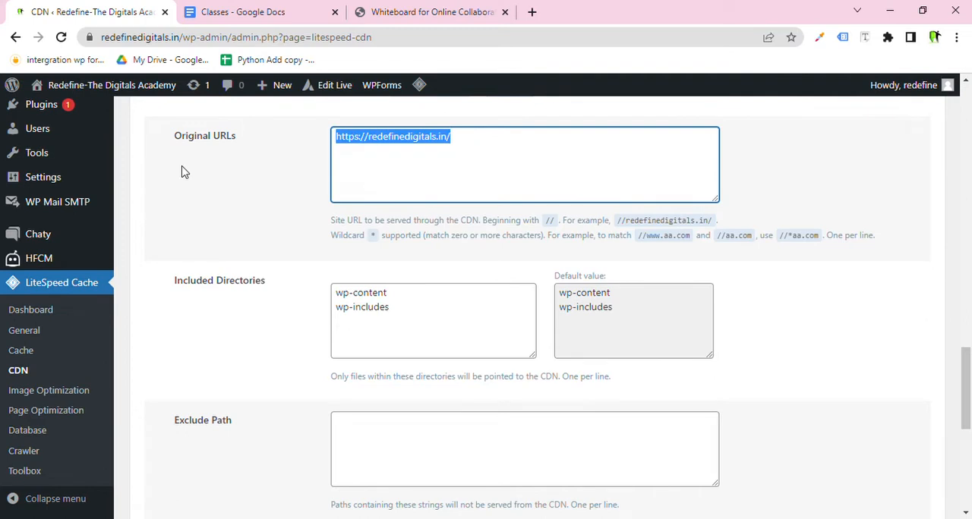
{"action": "key", "text": "BackSpace"}
{"action": "scroll", "coordinate": [267, 295], "scroll_direction": "down", "scroll_amount": 5}
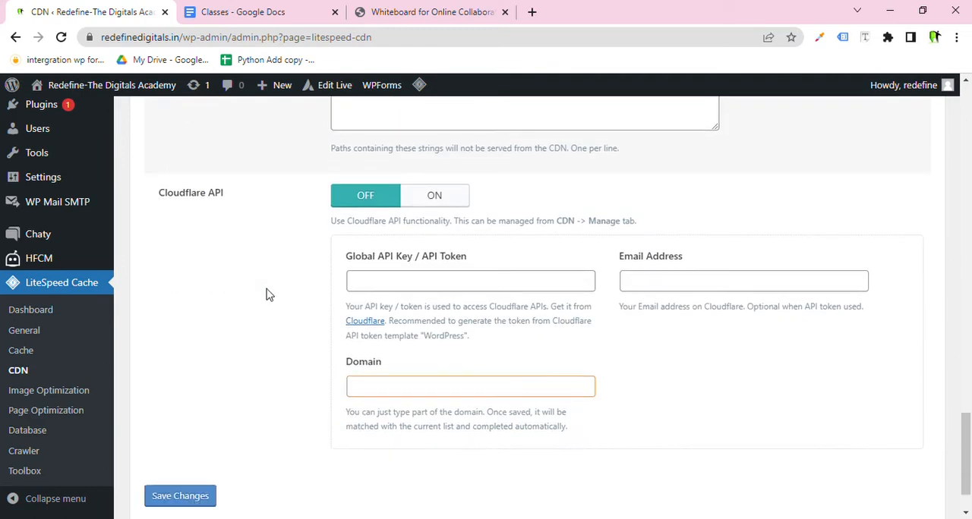
{"action": "left_click", "coordinate": [429, 201]}
{"action": "left_click", "coordinate": [429, 287]}
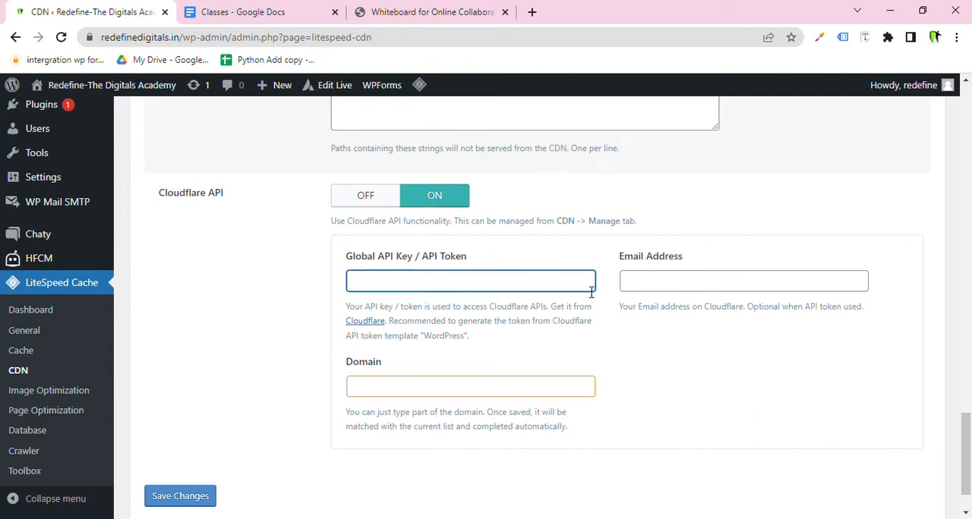
{"action": "left_click", "coordinate": [638, 288]}
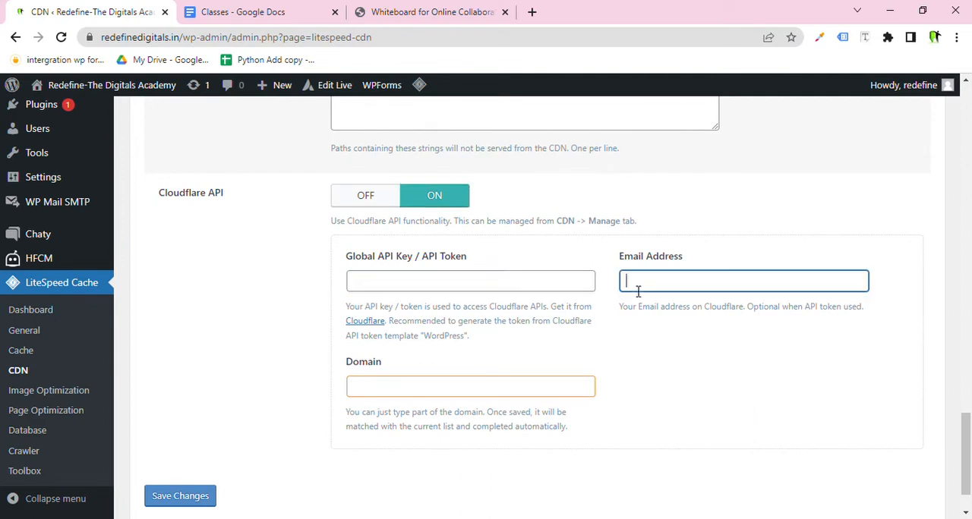
{"action": "left_click", "coordinate": [471, 394]}
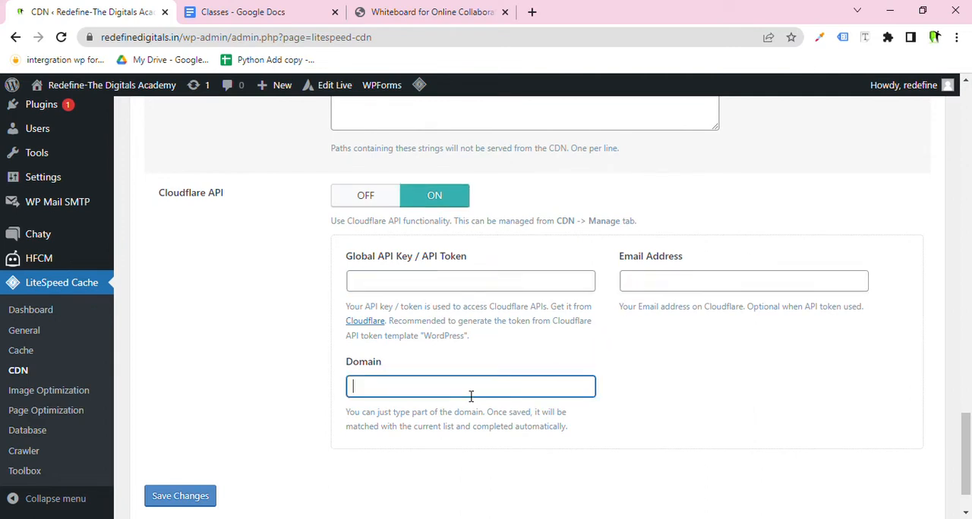
{"action": "double_click", "coordinate": [181, 37]}
{"action": "key", "text": "ctrl+c"}
{"action": "left_click", "coordinate": [386, 393]}
{"action": "key", "text": "ctrl+v"}
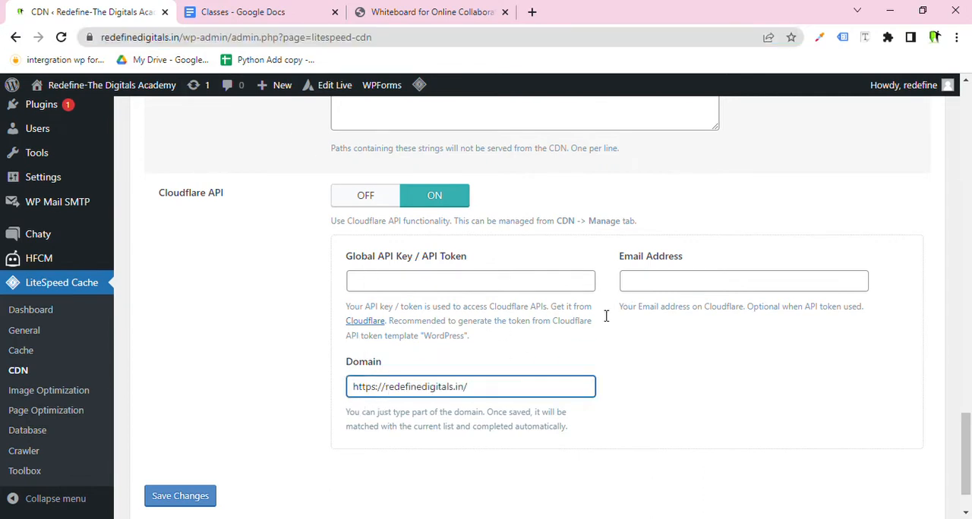
Clear the Cloudflare Domain field again.
{"action": "left_click", "coordinate": [662, 294]}
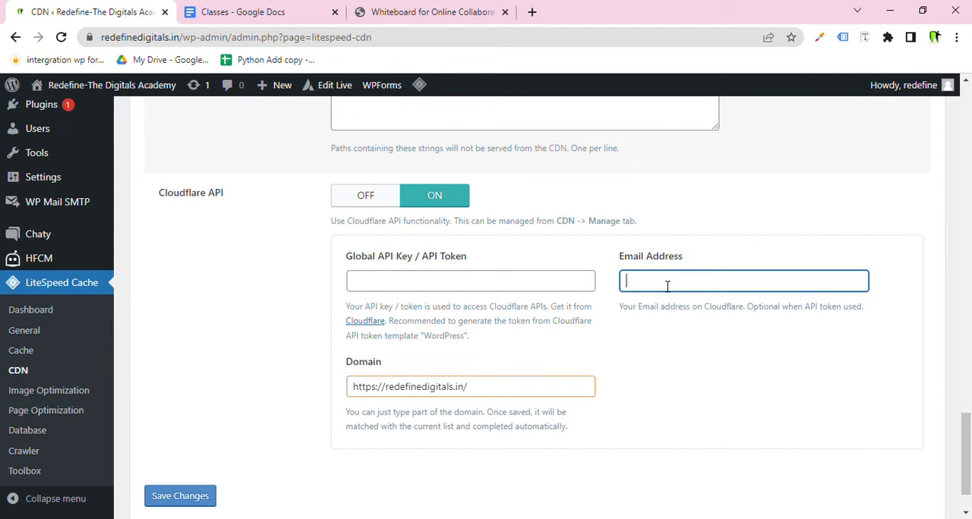
{"action": "left_click", "coordinate": [445, 287]}
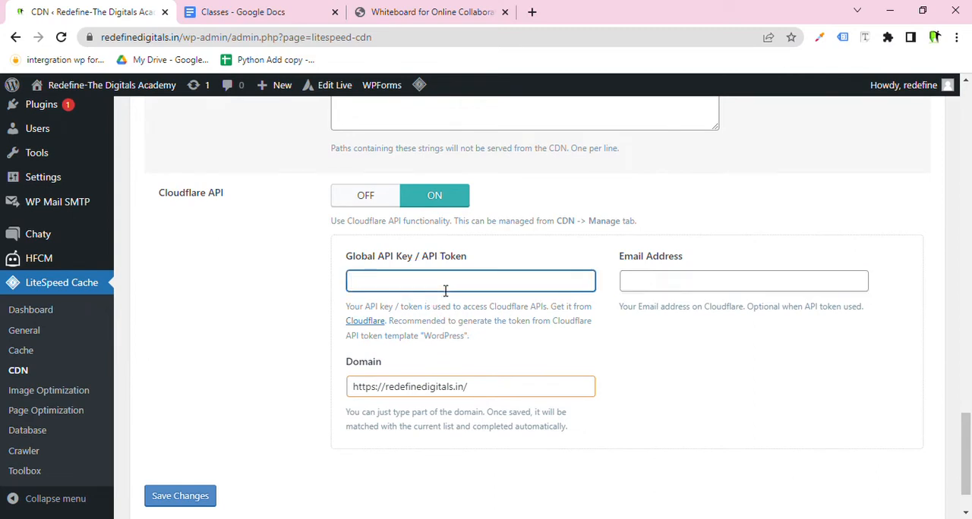
{"action": "left_click_drag", "start_coordinate": [475, 388], "coordinate": [351, 387]}
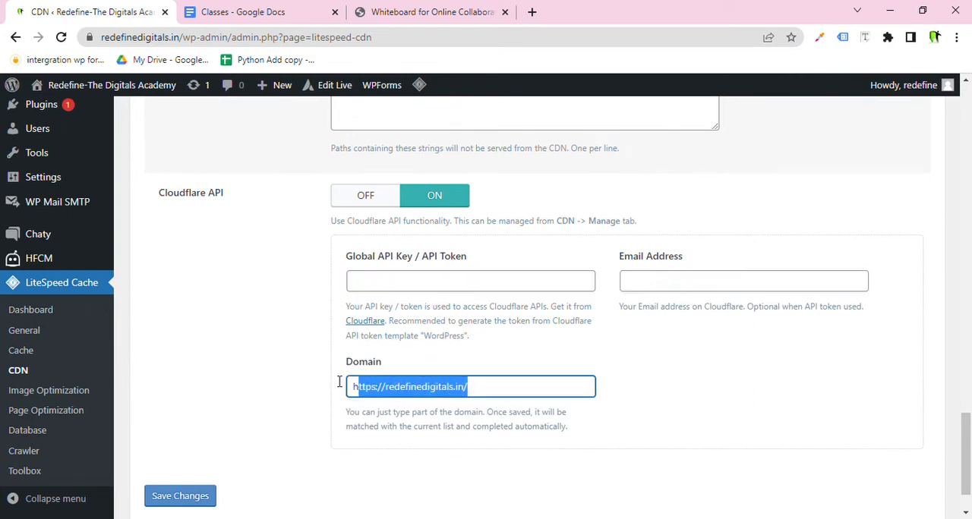
{"action": "key", "text": "BackSpace"}
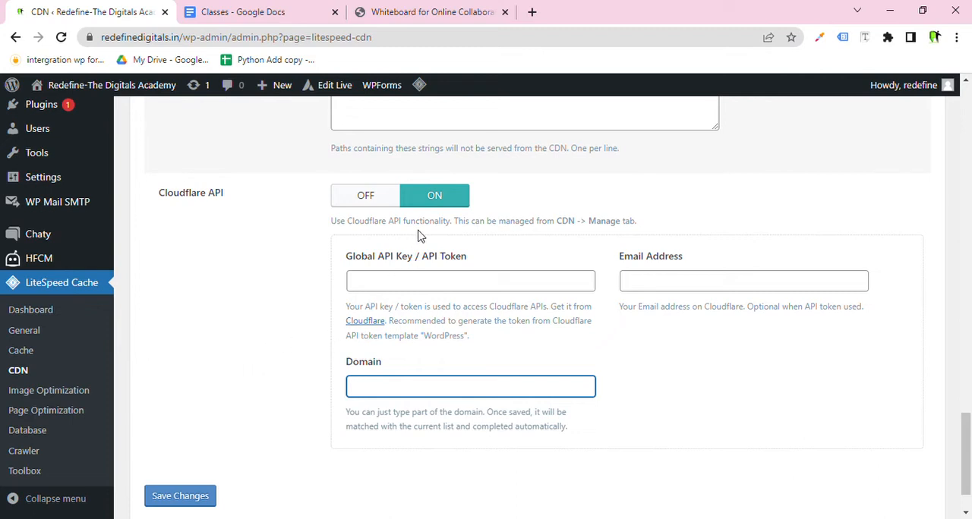
Switch the Cloudflare API option back off.
{"action": "left_click", "coordinate": [394, 203]}
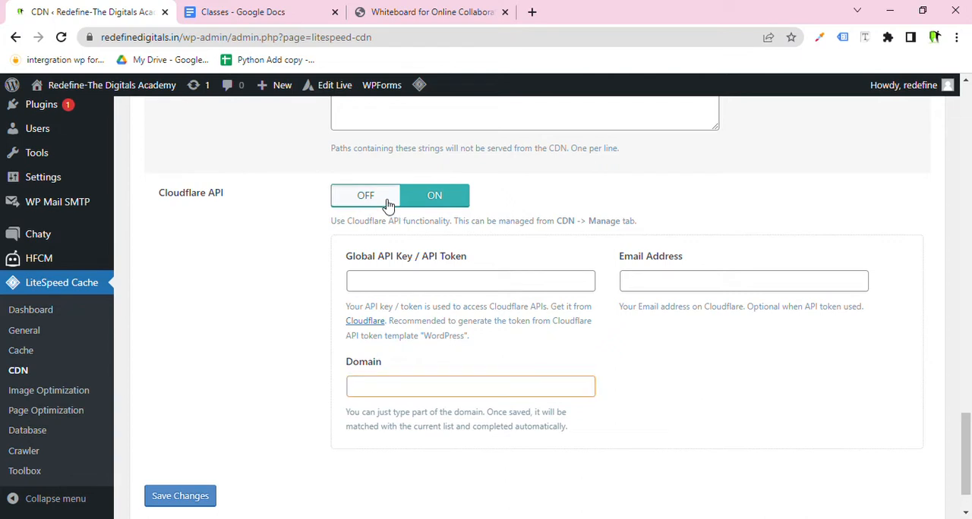
{"action": "left_click", "coordinate": [439, 200]}
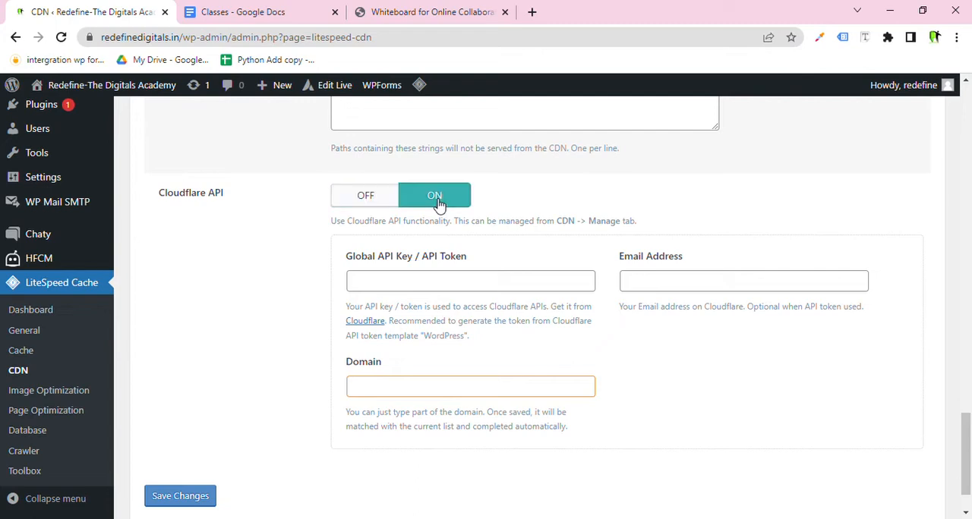
{"action": "left_click", "coordinate": [446, 284]}
{"action": "left_click", "coordinate": [634, 287]}
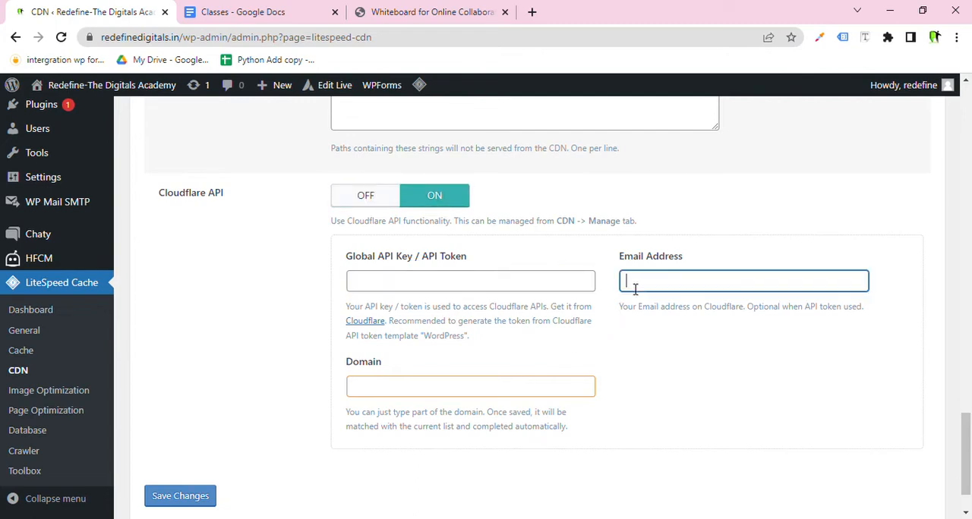
{"action": "left_click", "coordinate": [493, 394]}
{"action": "left_click", "coordinate": [383, 199]}
Examine the Original URLs field and its help text on the CDN page.
{"action": "scroll", "coordinate": [375, 273], "scroll_direction": "up", "scroll_amount": 4}
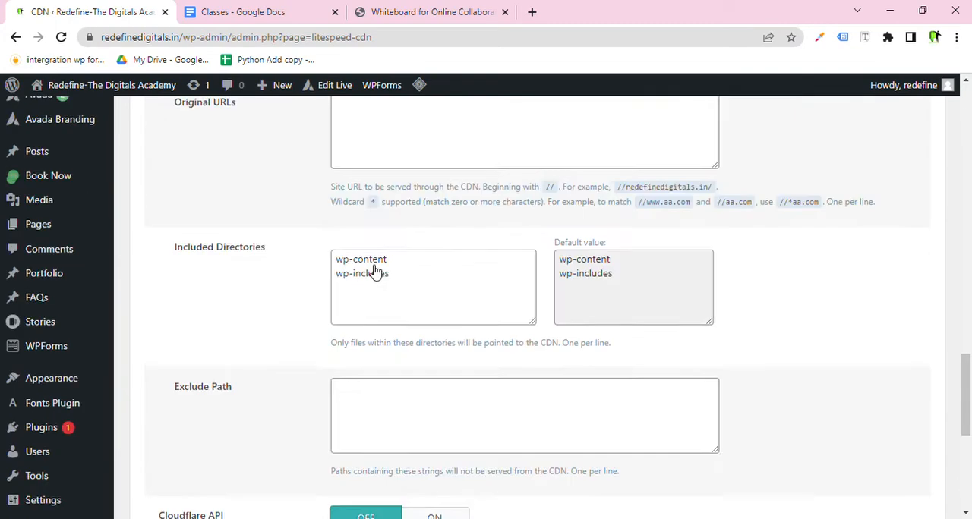
{"action": "scroll", "coordinate": [375, 273], "scroll_direction": "up", "scroll_amount": 2}
{"action": "left_click", "coordinate": [376, 292]}
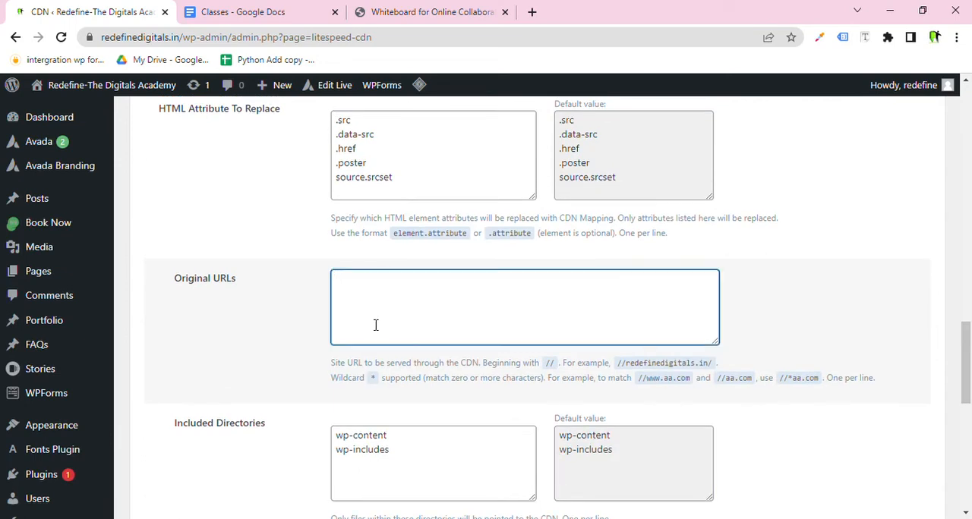
{"action": "left_click_drag", "start_coordinate": [348, 370], "coordinate": [480, 376]}
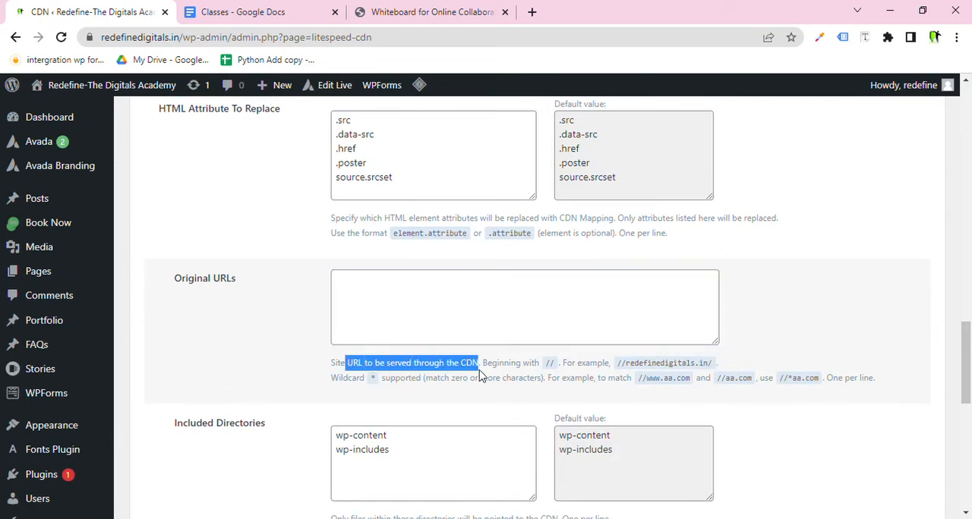
{"action": "left_click", "coordinate": [390, 293]}
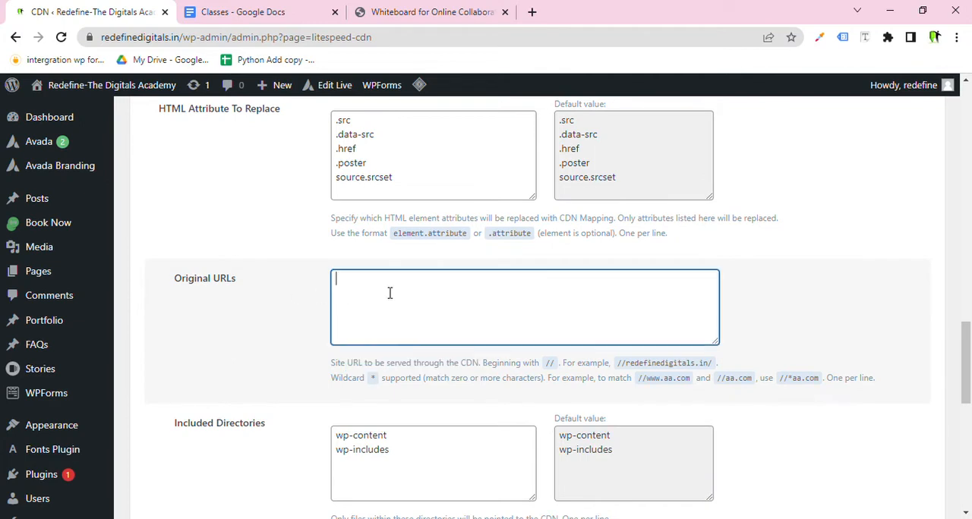
Open the LiteSpeed Cache Image Optimization page and its Image Optimization Settings tab.
{"action": "scroll", "coordinate": [326, 343], "scroll_direction": "down", "scroll_amount": 4}
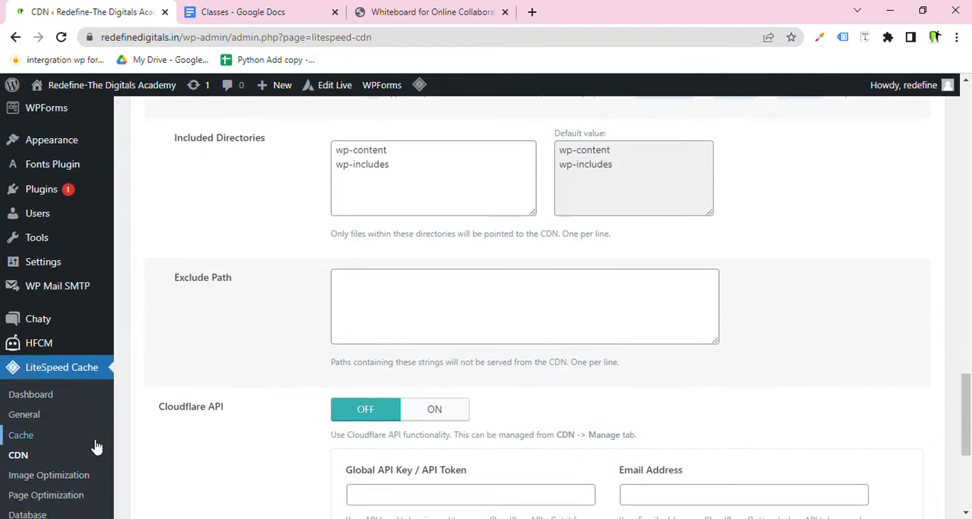
{"action": "scroll", "coordinate": [96, 501], "scroll_direction": "down", "scroll_amount": 1}
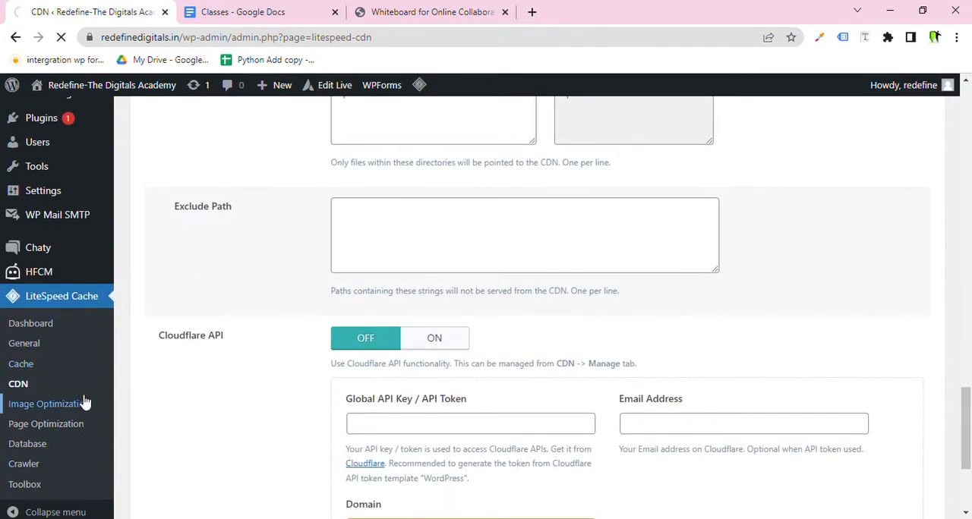
{"action": "scroll", "coordinate": [370, 340], "scroll_direction": "down", "scroll_amount": 5}
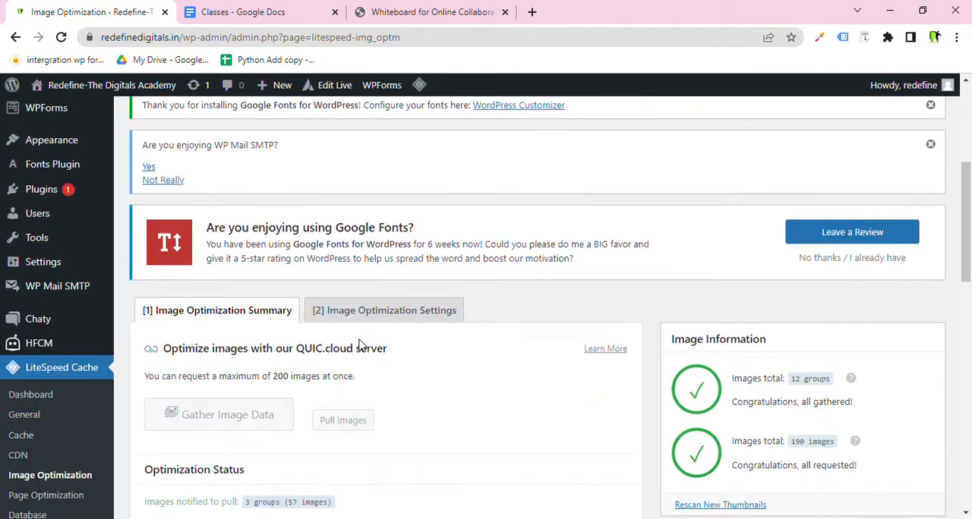
{"action": "scroll", "coordinate": [368, 339], "scroll_direction": "down", "scroll_amount": 2}
{"action": "scroll", "coordinate": [365, 319], "scroll_direction": "up", "scroll_amount": 3}
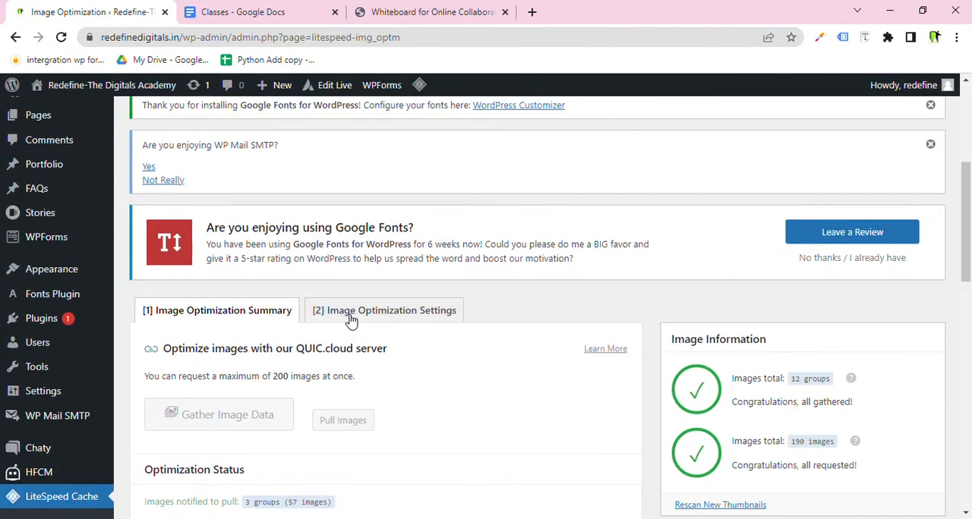
{"action": "left_click", "coordinate": [349, 313]}
{"action": "scroll", "coordinate": [348, 320], "scroll_direction": "down", "scroll_amount": 4}
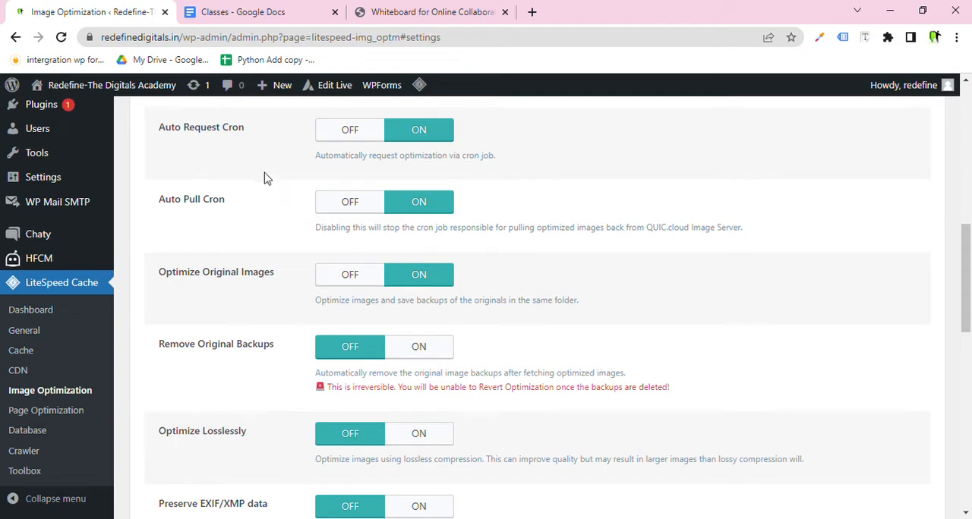
Review the Auto Request Cron, Auto Pull Cron and Optimize Original Images settings.
{"action": "left_click_drag", "start_coordinate": [244, 127], "coordinate": [165, 129]}
{"action": "left_click_drag", "start_coordinate": [234, 205], "coordinate": [170, 199]}
{"action": "left_click_drag", "start_coordinate": [276, 272], "coordinate": [216, 274]}
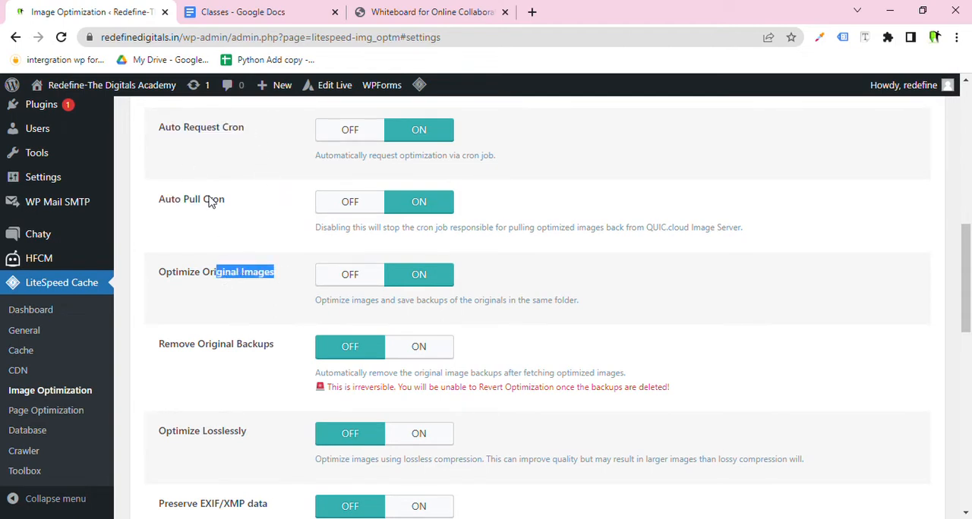
{"action": "left_click_drag", "start_coordinate": [258, 133], "coordinate": [185, 135]}
{"action": "left_click_drag", "start_coordinate": [233, 203], "coordinate": [176, 205]}
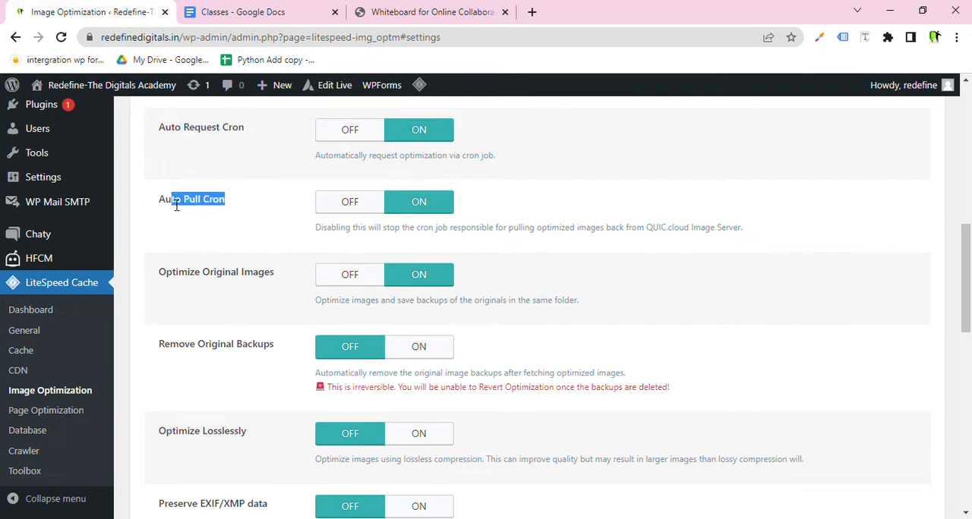
{"action": "left_click_drag", "start_coordinate": [281, 274], "coordinate": [157, 279]}
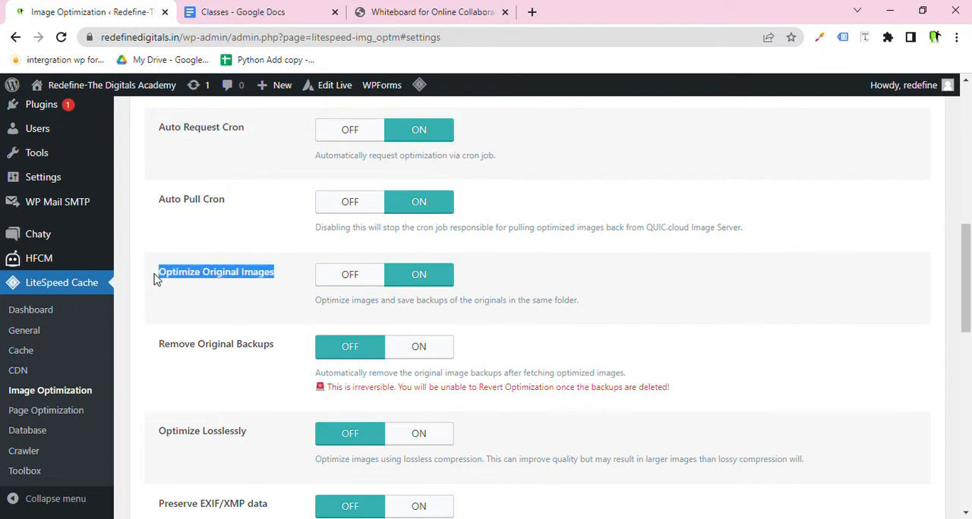
{"action": "left_click_drag", "start_coordinate": [271, 283], "coordinate": [230, 171]}
{"action": "left_click", "coordinate": [488, 177]}
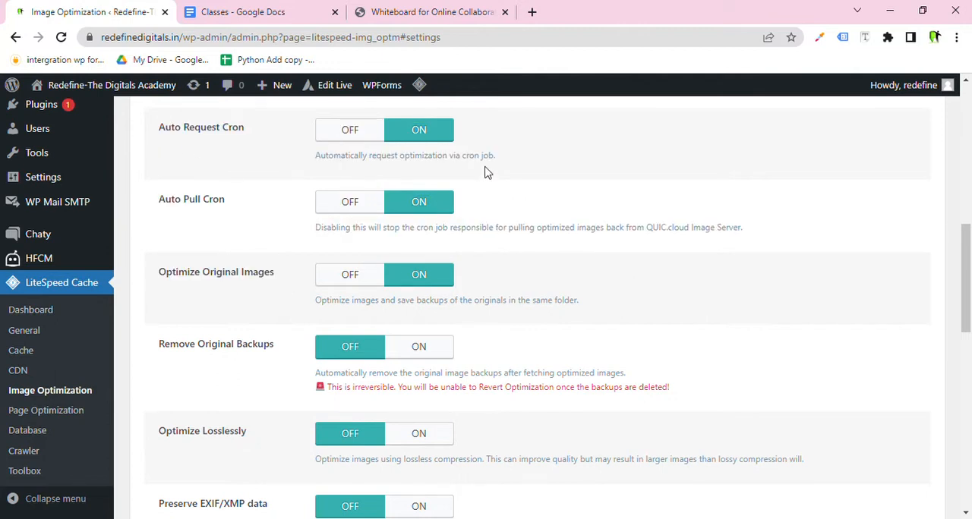
Review the Remove Original Backups, Optimize Losslessly, Preserve EXIF/XMP data and WebP settings.
{"action": "scroll", "coordinate": [278, 325], "scroll_direction": "down", "scroll_amount": 3}
{"action": "left_click_drag", "start_coordinate": [282, 208], "coordinate": [141, 208]}
{"action": "left_click", "coordinate": [280, 303]}
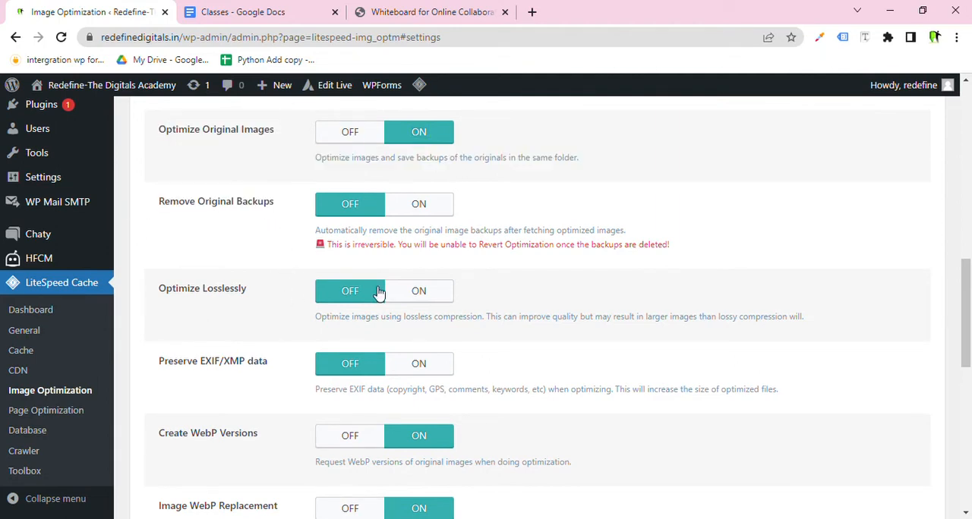
{"action": "left_click_drag", "start_coordinate": [278, 311], "coordinate": [220, 304]}
{"action": "left_click_drag", "start_coordinate": [278, 364], "coordinate": [141, 365]}
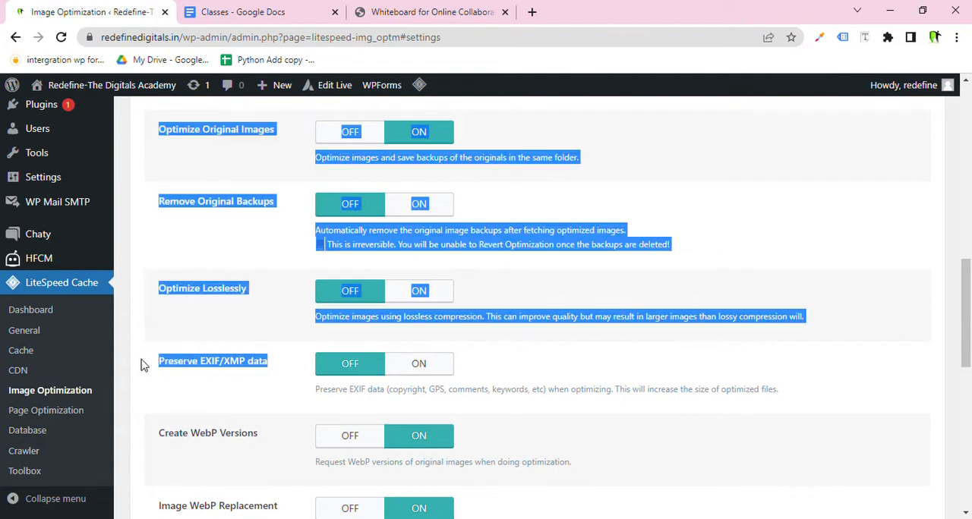
{"action": "left_click", "coordinate": [168, 332]}
{"action": "left_click_drag", "start_coordinate": [248, 283], "coordinate": [210, 299]}
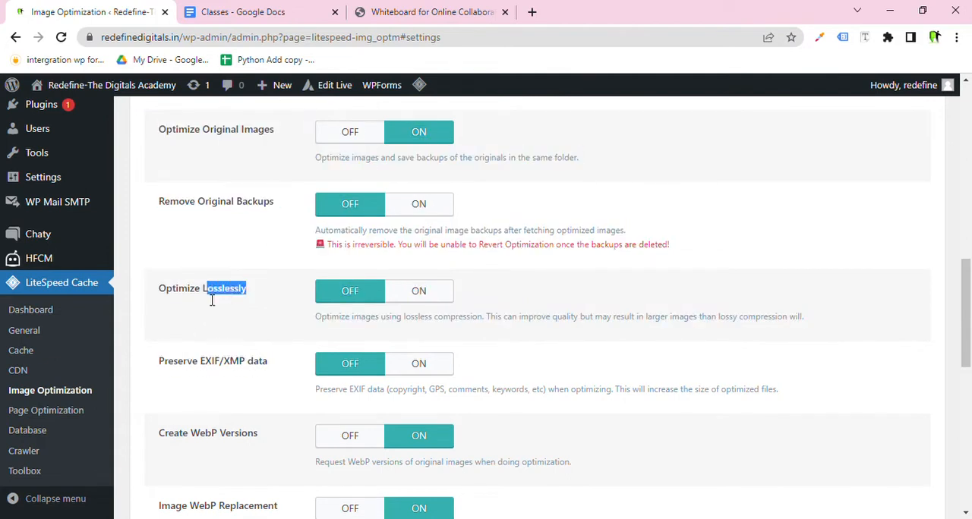
{"action": "left_click_drag", "start_coordinate": [262, 365], "coordinate": [214, 370]}
{"action": "scroll", "coordinate": [238, 387], "scroll_direction": "down", "scroll_amount": 2}
{"action": "left_click_drag", "start_coordinate": [267, 298], "coordinate": [200, 300]}
{"action": "left_click_drag", "start_coordinate": [281, 368], "coordinate": [160, 370]}
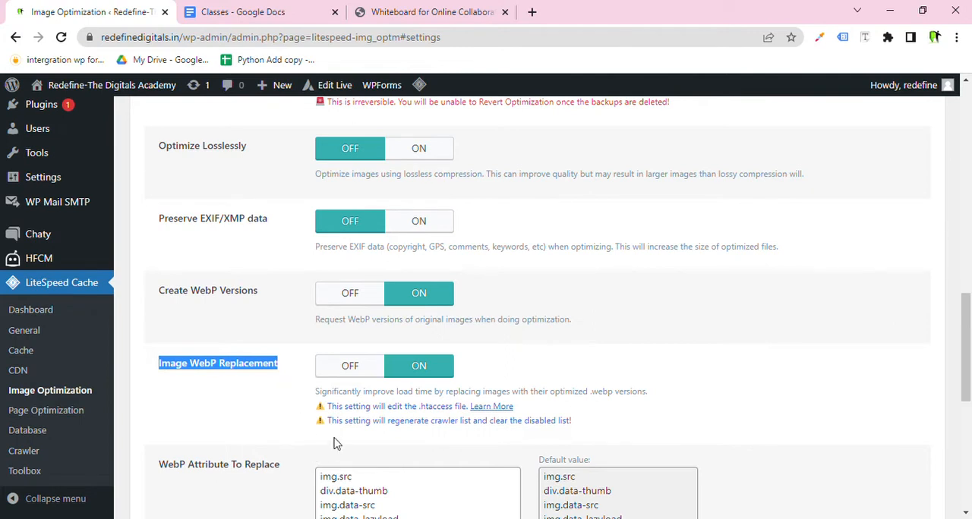
Switch to the whiteboard, handwrite a JPG PNG note, circle it and draw an arrow to the right.
{"action": "left_click", "coordinate": [397, 10]}
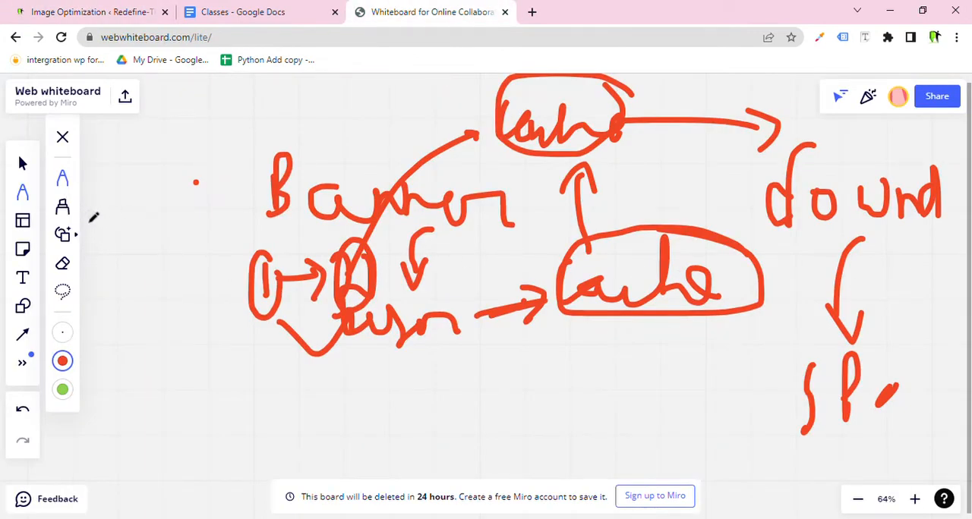
{"action": "mouse_move", "coordinate": [119, 360]}
{"action": "left_mouse_down"}
{"action": "mouse_move", "coordinate": [115, 419]}
{"action": "mouse_move", "coordinate": [99, 403]}
{"action": "left_mouse_up"}
{"action": "mouse_move", "coordinate": [99, 365]}
{"action": "left_mouse_down"}
{"action": "mouse_move", "coordinate": [122, 360]}
{"action": "mouse_move", "coordinate": [127, 415]}
{"action": "mouse_move", "coordinate": [131, 394]}
{"action": "left_mouse_up"}
{"action": "mouse_move", "coordinate": [150, 410]}
{"action": "left_mouse_down"}
{"action": "mouse_move", "coordinate": [164, 431]}
{"action": "mouse_move", "coordinate": [196, 393]}
{"action": "mouse_move", "coordinate": [228, 379]}
{"action": "mouse_move", "coordinate": [264, 410]}
{"action": "mouse_move", "coordinate": [258, 438]}
{"action": "left_mouse_up"}
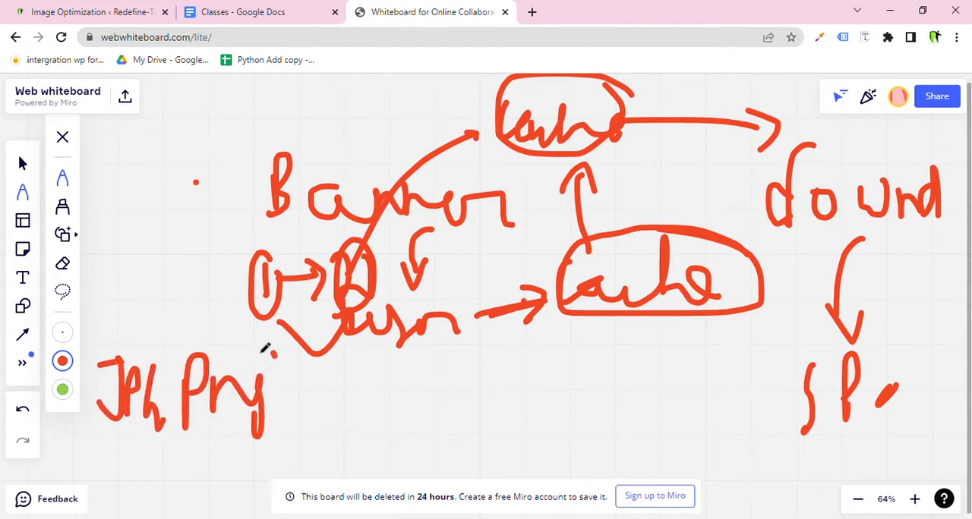
{"action": "mouse_move", "coordinate": [275, 352]}
{"action": "left_mouse_down"}
{"action": "mouse_move", "coordinate": [91, 435]}
{"action": "mouse_move", "coordinate": [303, 363]}
{"action": "mouse_move", "coordinate": [471, 422]}
{"action": "mouse_move", "coordinate": [440, 477]}
{"action": "left_mouse_up"}
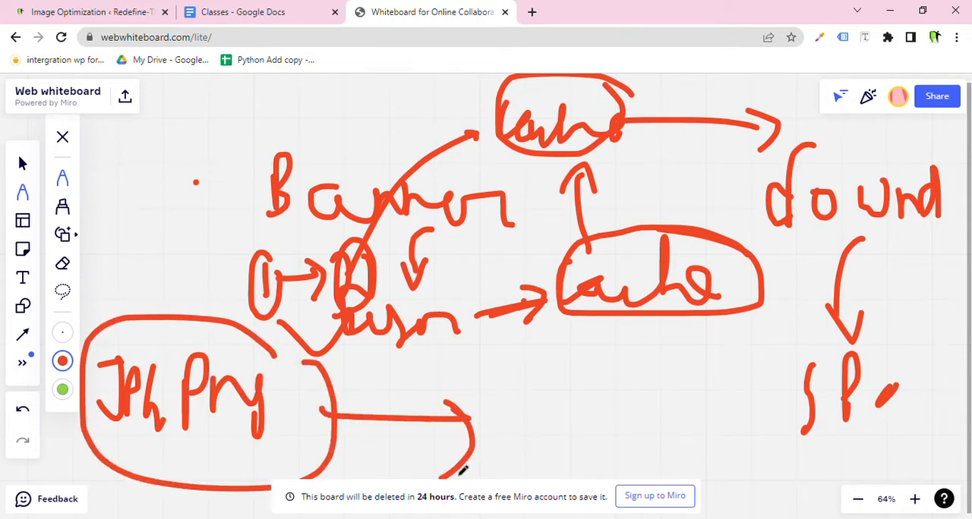
Handwrite WebP at the end of the arrow and circle it.
{"action": "mouse_move", "coordinate": [500, 395]}
{"action": "left_mouse_down"}
{"action": "mouse_move", "coordinate": [526, 445]}
{"action": "mouse_move", "coordinate": [547, 414]}
{"action": "mouse_move", "coordinate": [625, 415]}
{"action": "left_mouse_up"}
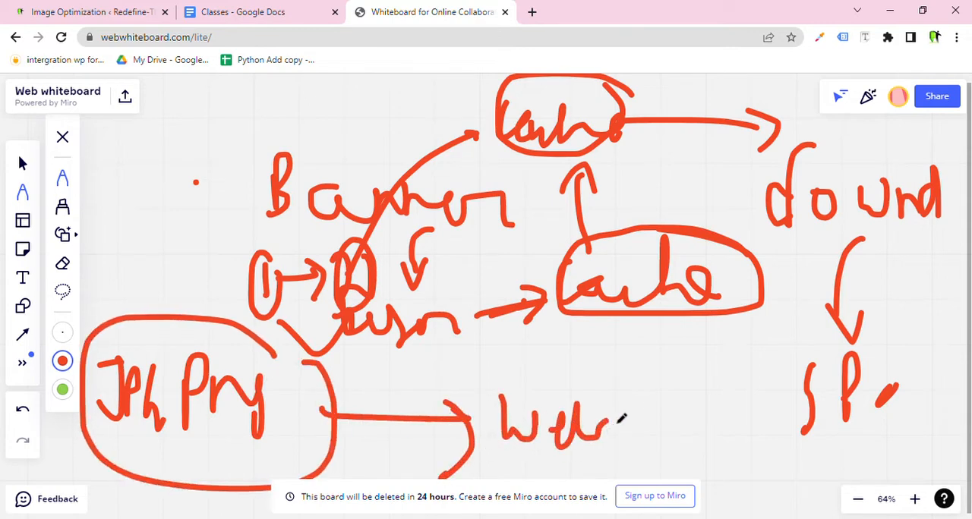
{"action": "left_click_drag", "start_coordinate": [561, 411], "coordinate": [577, 444]}
{"action": "mouse_move", "coordinate": [641, 448]}
{"action": "left_mouse_down"}
{"action": "mouse_move", "coordinate": [642, 391]}
{"action": "mouse_move", "coordinate": [646, 425]}
{"action": "mouse_move", "coordinate": [475, 468]}
{"action": "left_mouse_up"}
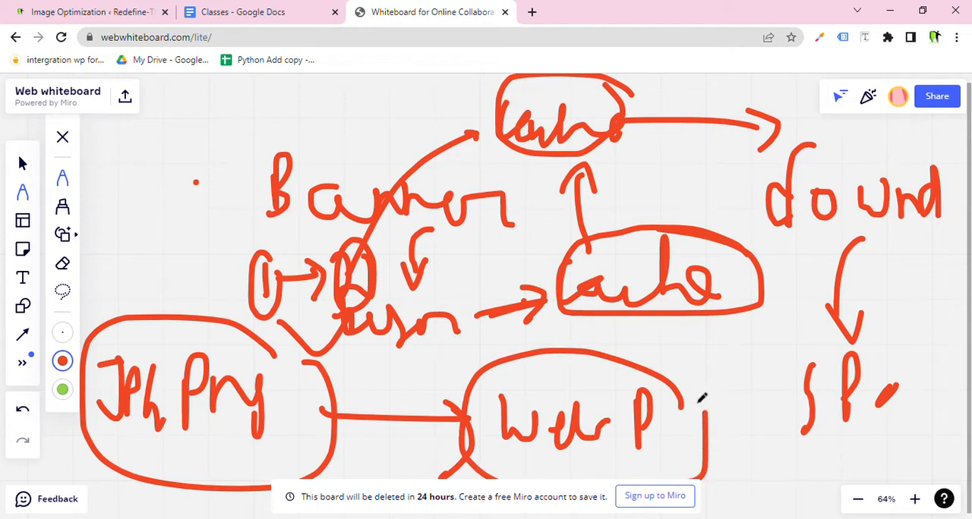
Return to the Image Optimization settings and highlight the Create WebP Versions option.
{"action": "left_click", "coordinate": [120, 6]}
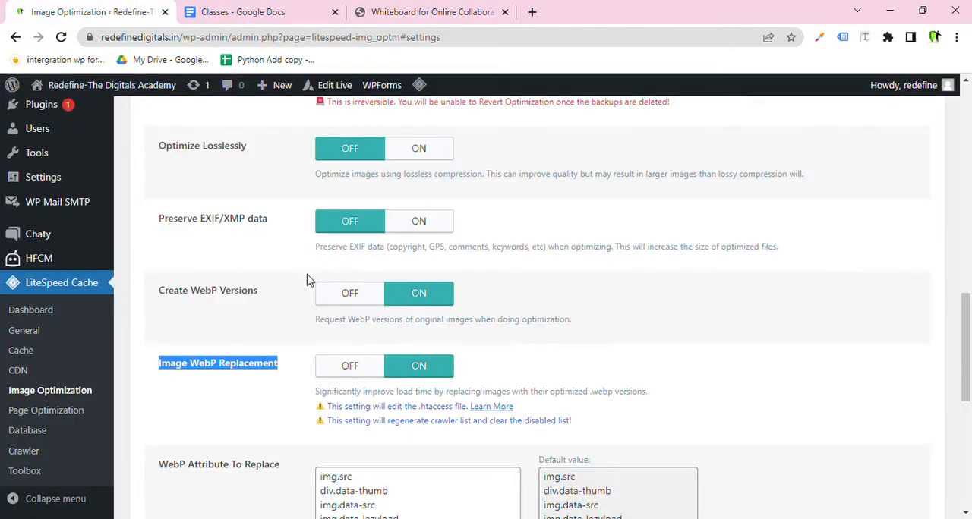
{"action": "left_click_drag", "start_coordinate": [279, 303], "coordinate": [167, 301]}
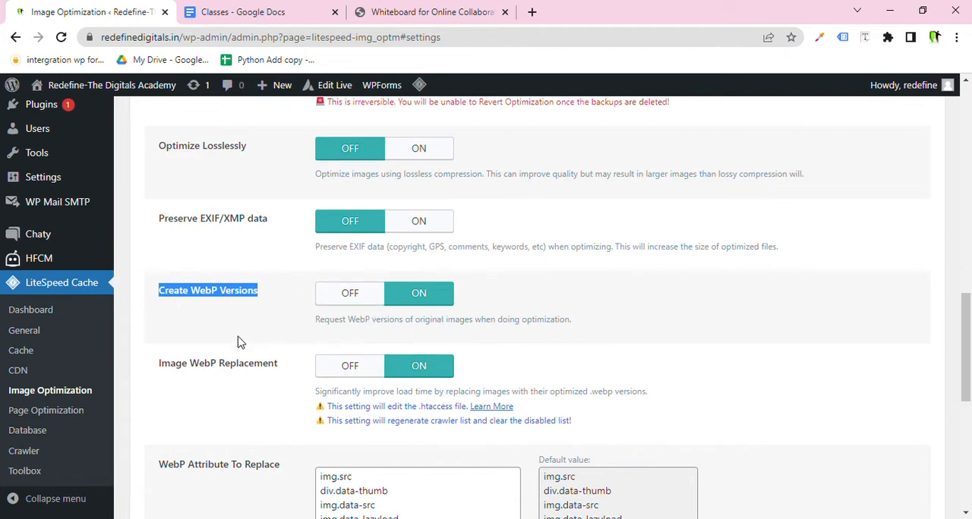
Review the Auto Request Cron, Auto Pull Cron, Optimize Original Images, Optimize Losslessly and EXIF/XMP settings.
{"action": "scroll", "coordinate": [237, 343], "scroll_direction": "up", "scroll_amount": 4}
{"action": "left_click_drag", "start_coordinate": [278, 274], "coordinate": [159, 130]}
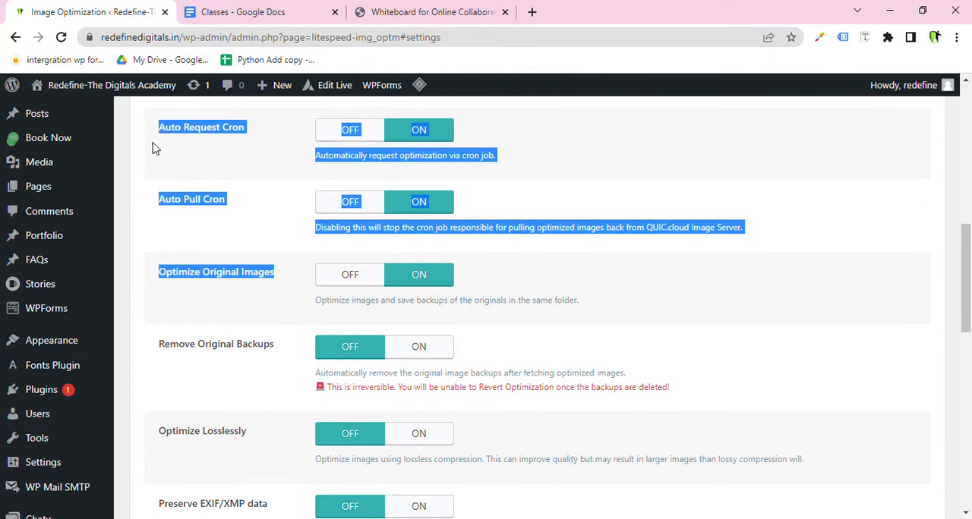
{"action": "left_click", "coordinate": [163, 212]}
{"action": "left_click_drag", "start_coordinate": [166, 275], "coordinate": [276, 283]}
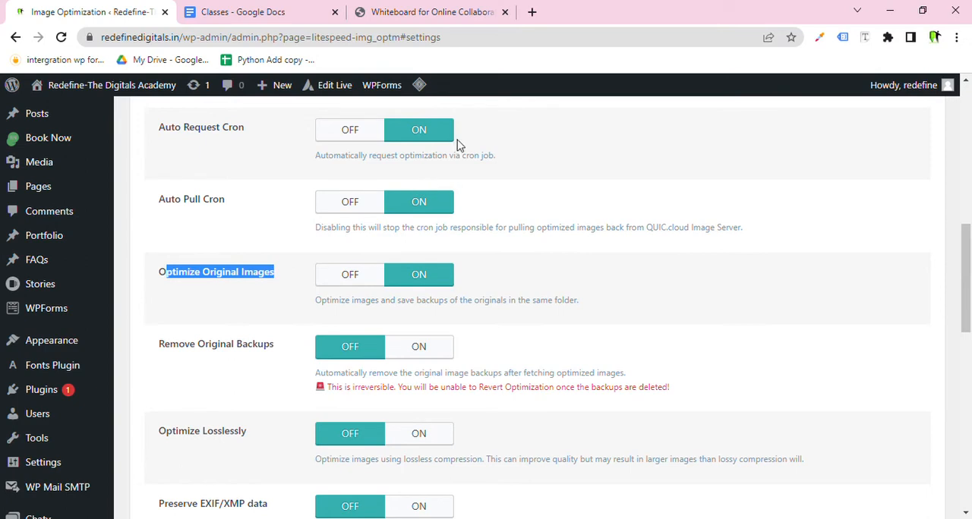
{"action": "scroll", "coordinate": [425, 255], "scroll_direction": "down", "scroll_amount": 2}
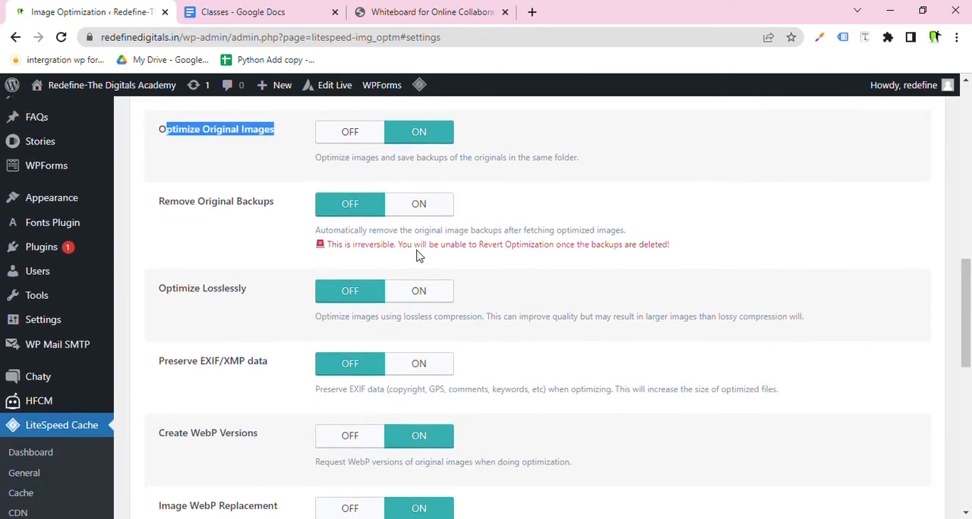
{"action": "left_click_drag", "start_coordinate": [279, 201], "coordinate": [231, 225]}
{"action": "left_click", "coordinate": [256, 303]}
{"action": "left_click_drag", "start_coordinate": [256, 303], "coordinate": [173, 298]}
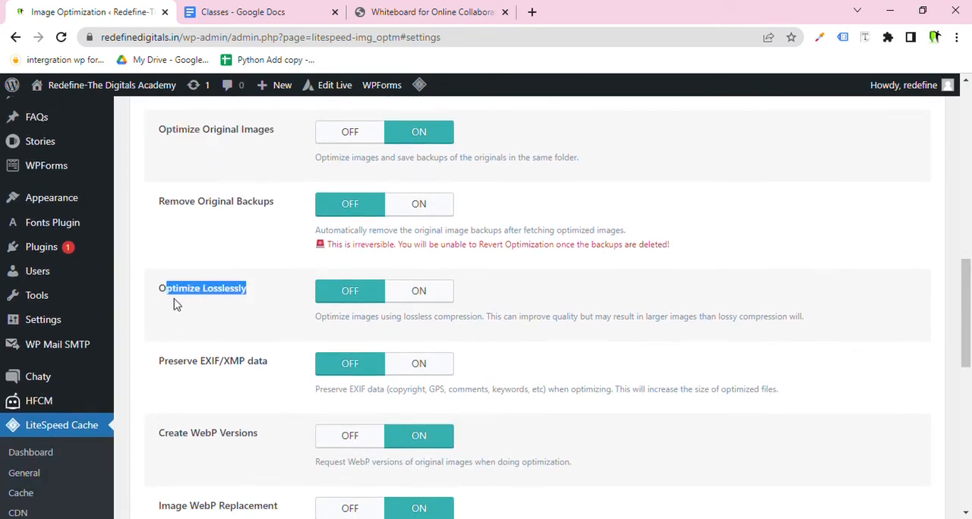
{"action": "left_click_drag", "start_coordinate": [267, 361], "coordinate": [201, 372]}
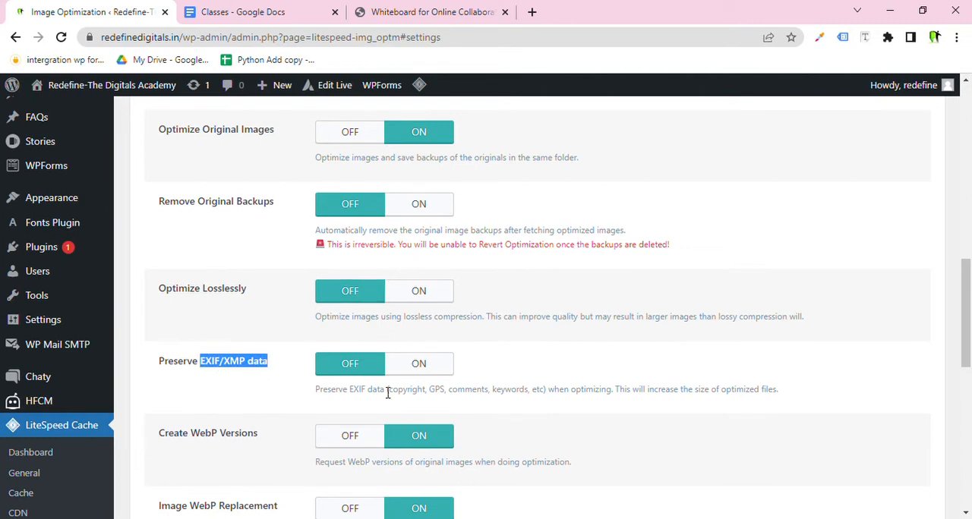
Review the Create WebP Versions and Image WebP Replacement settings down to the end of the Image Optimization settings.
{"action": "scroll", "coordinate": [387, 392], "scroll_direction": "down", "scroll_amount": 4}
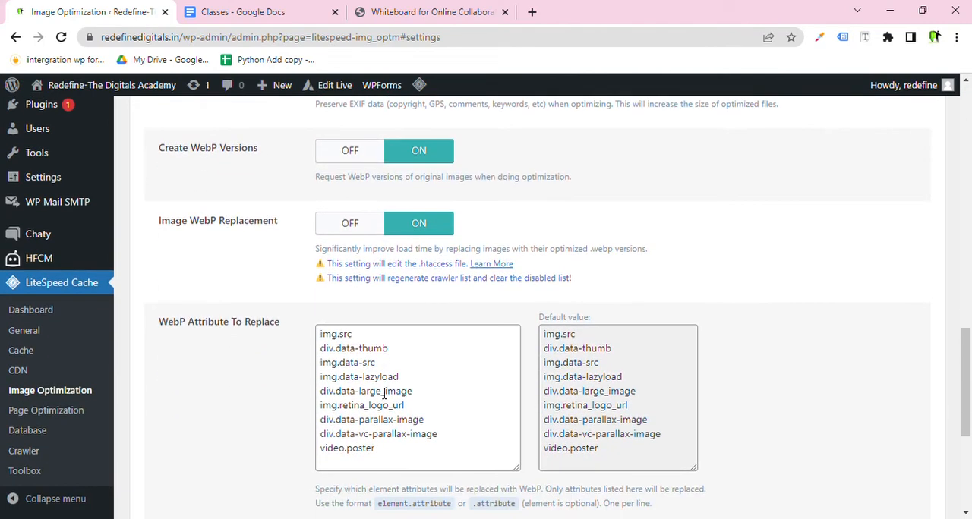
{"action": "left_click_drag", "start_coordinate": [279, 210], "coordinate": [158, 150]}
{"action": "scroll", "coordinate": [227, 214], "scroll_direction": "down", "scroll_amount": 1}
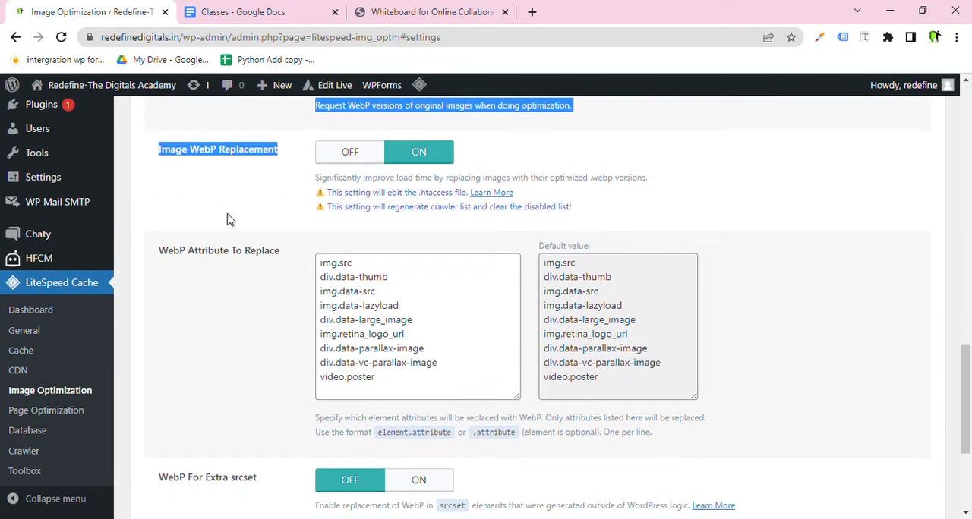
{"action": "scroll", "coordinate": [239, 213], "scroll_direction": "down", "scroll_amount": 3}
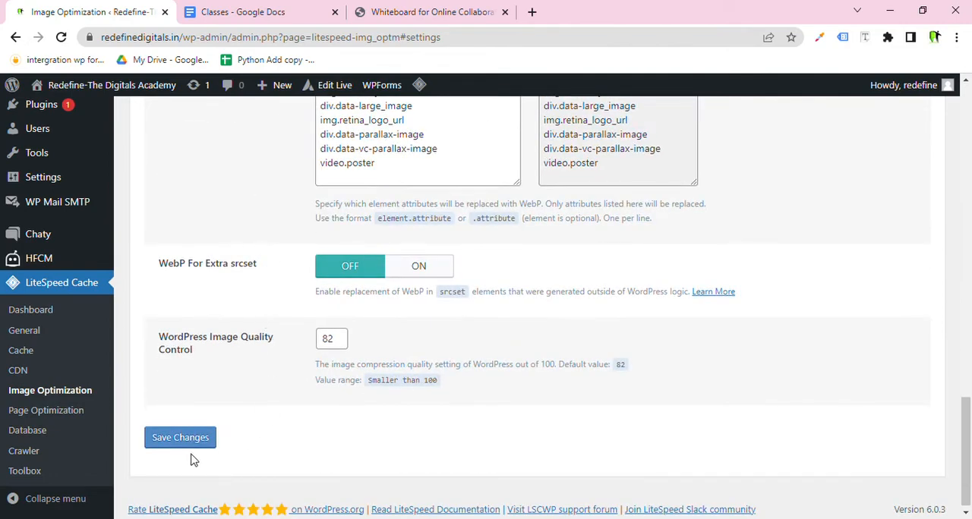
{"action": "scroll", "coordinate": [260, 413], "scroll_direction": "up", "scroll_amount": 9}
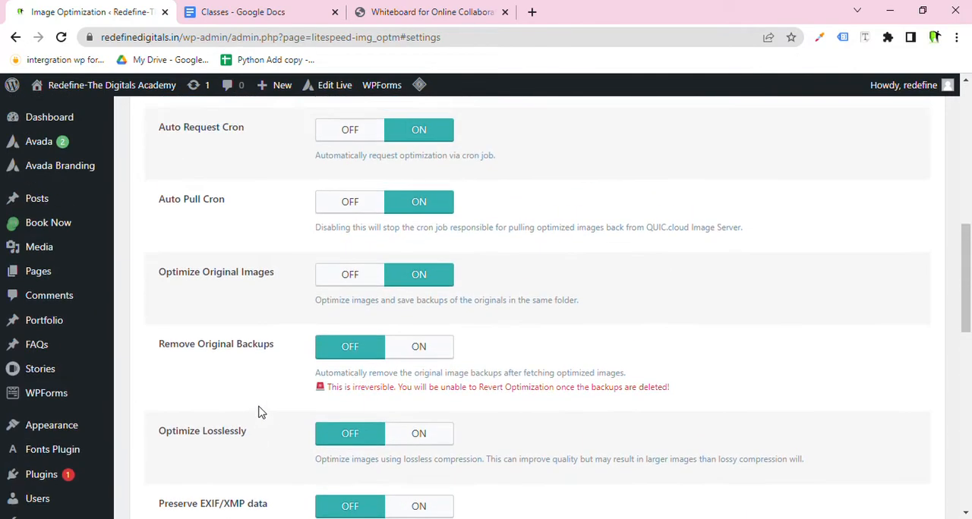
{"action": "scroll", "coordinate": [260, 412], "scroll_direction": "up", "scroll_amount": 6}
{"action": "scroll", "coordinate": [261, 410], "scroll_direction": "down", "scroll_amount": 3}
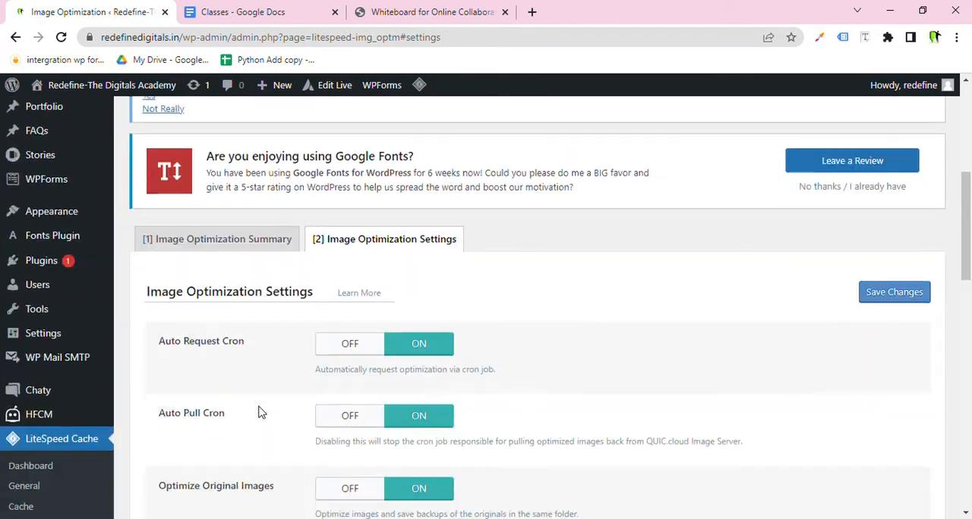
Open the Image Optimization Summary and examine the QUIC.cloud request limit, optimization status and image information.
{"action": "left_click", "coordinate": [261, 241]}
{"action": "scroll", "coordinate": [441, 273], "scroll_direction": "down", "scroll_amount": 1}
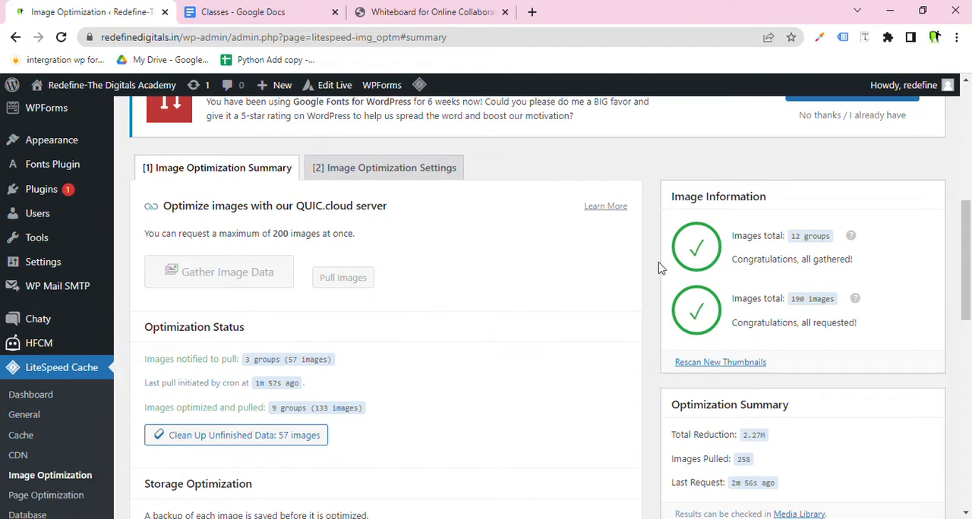
{"action": "left_click_drag", "start_coordinate": [208, 233], "coordinate": [304, 206]}
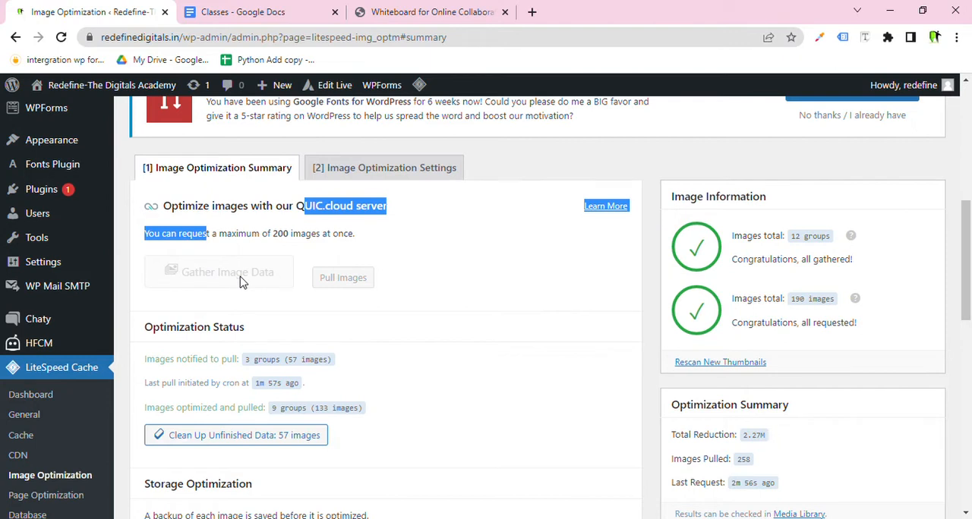
{"action": "scroll", "coordinate": [241, 281], "scroll_direction": "down", "scroll_amount": 1}
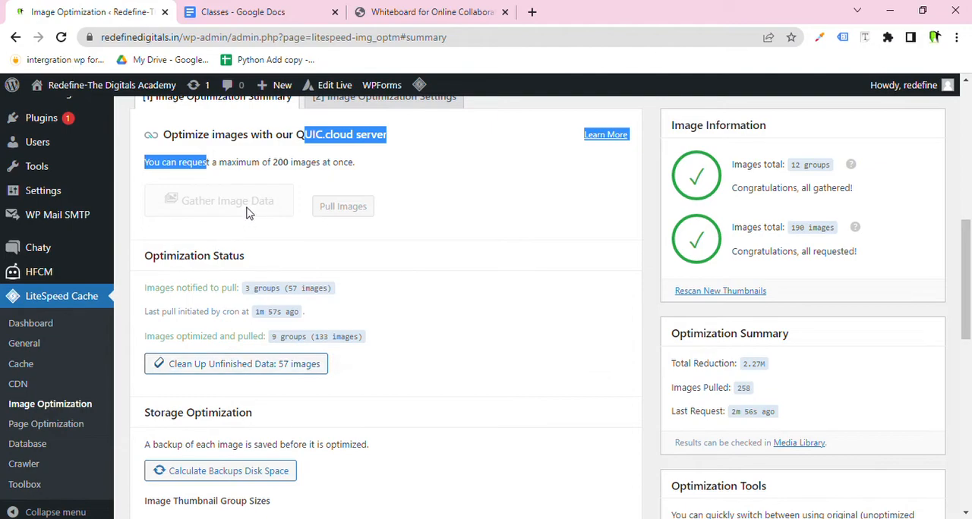
{"action": "scroll", "coordinate": [247, 208], "scroll_direction": "up", "scroll_amount": 3}
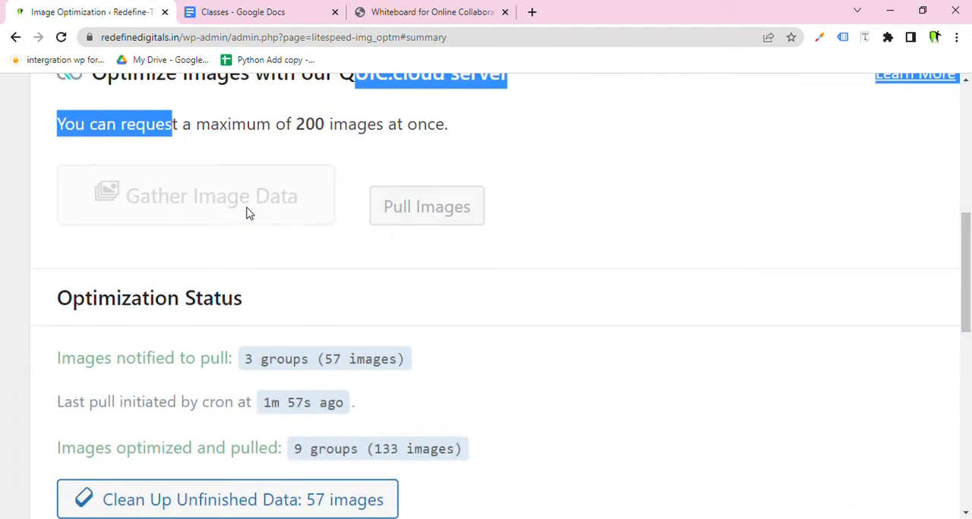
{"action": "scroll", "coordinate": [247, 208], "scroll_direction": "up", "scroll_amount": 3}
{"action": "scroll", "coordinate": [247, 208], "scroll_direction": "down", "scroll_amount": 4}
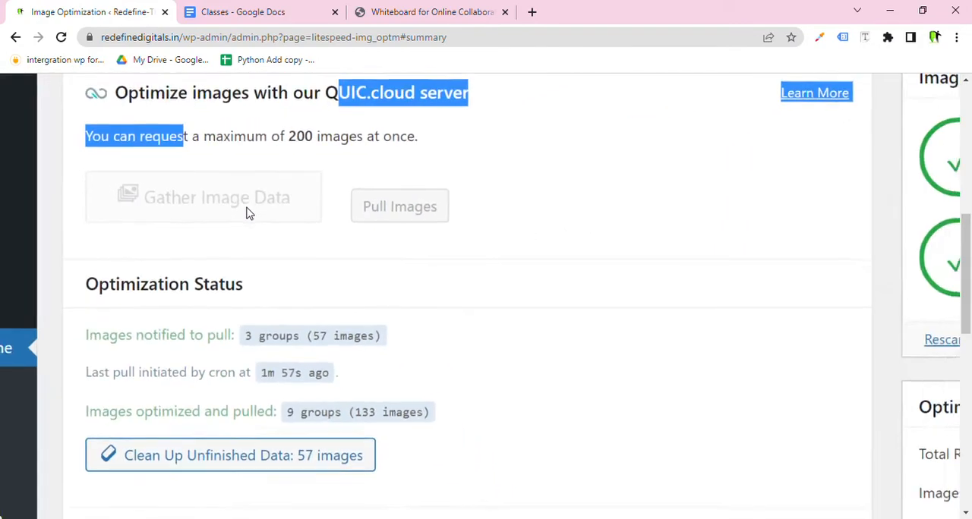
{"action": "scroll", "coordinate": [247, 213], "scroll_direction": "down", "scroll_amount": 2}
{"action": "scroll", "coordinate": [242, 209], "scroll_direction": "down", "scroll_amount": 2}
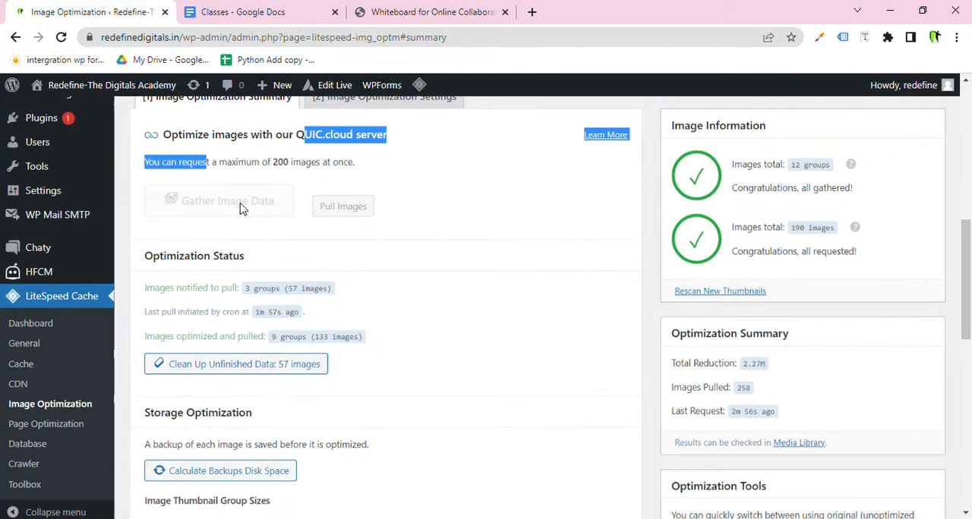
{"action": "scroll", "coordinate": [359, 311], "scroll_direction": "down", "scroll_amount": 1}
{"action": "scroll", "coordinate": [359, 311], "scroll_direction": "up", "scroll_amount": 2}
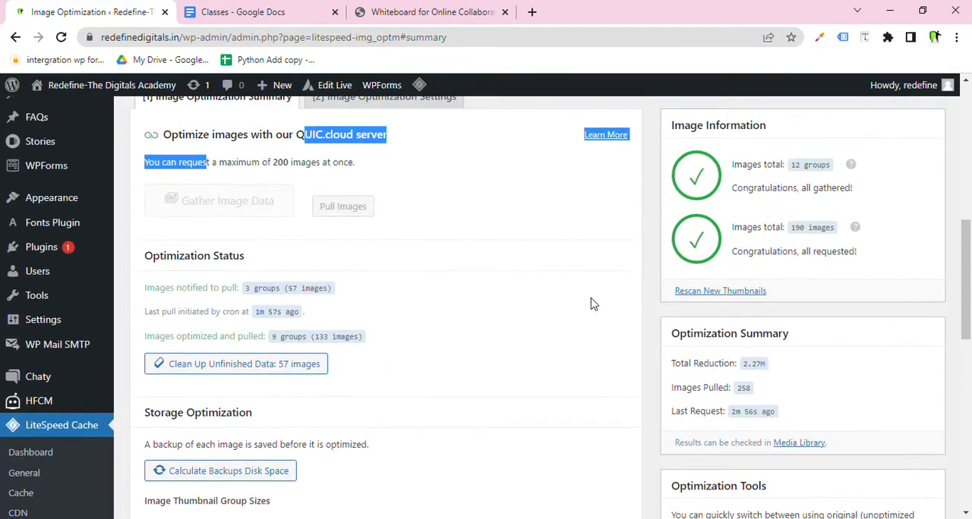
{"action": "left_click_drag", "start_coordinate": [695, 182], "coordinate": [708, 195]}
{"action": "left_click_drag", "start_coordinate": [697, 227], "coordinate": [743, 258]}
{"action": "left_click", "coordinate": [637, 259]}
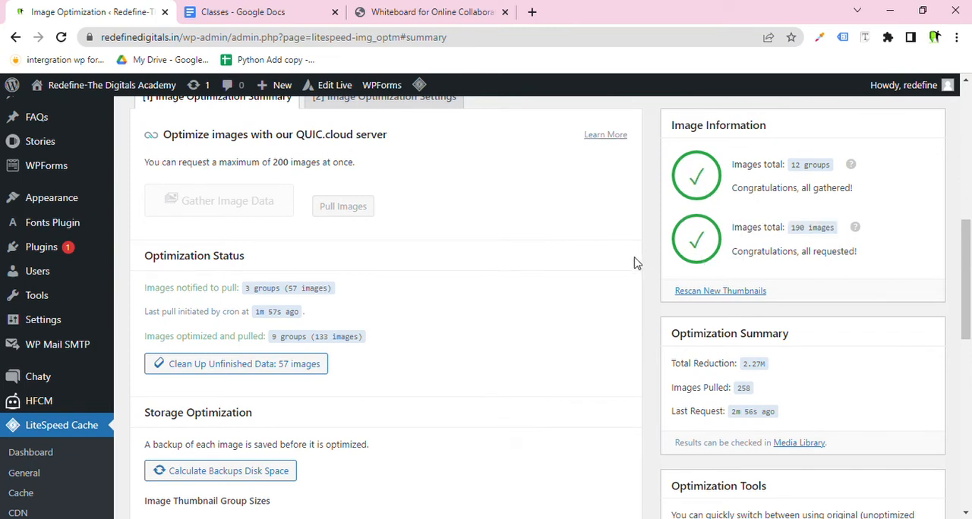
Open Page Optimization and review the CSS Minify, CSS Combine, Generate UCSS, UCSS Inline and CSS Combine External and Inline settings.
{"action": "scroll", "coordinate": [554, 321], "scroll_direction": "down", "scroll_amount": 2}
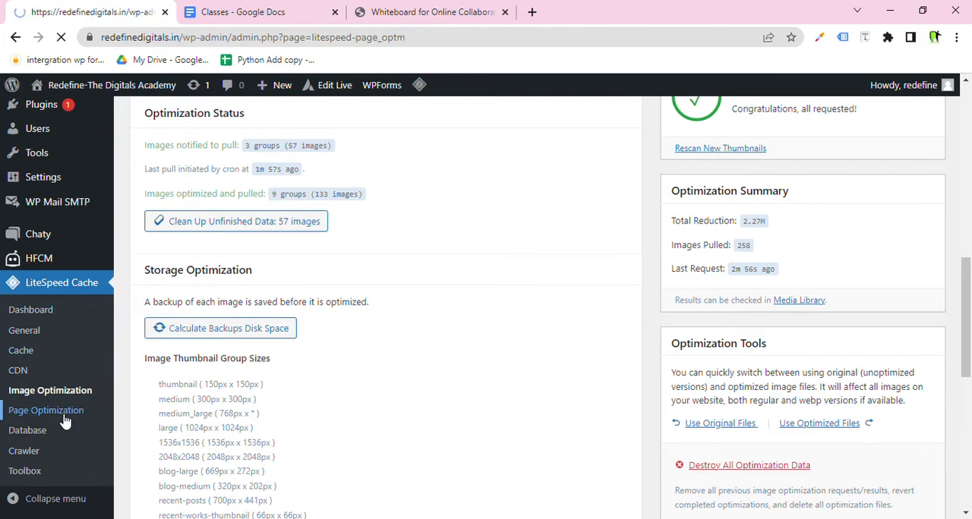
{"action": "scroll", "coordinate": [347, 288], "scroll_direction": "down", "scroll_amount": 3}
{"action": "scroll", "coordinate": [347, 294], "scroll_direction": "down", "scroll_amount": 3}
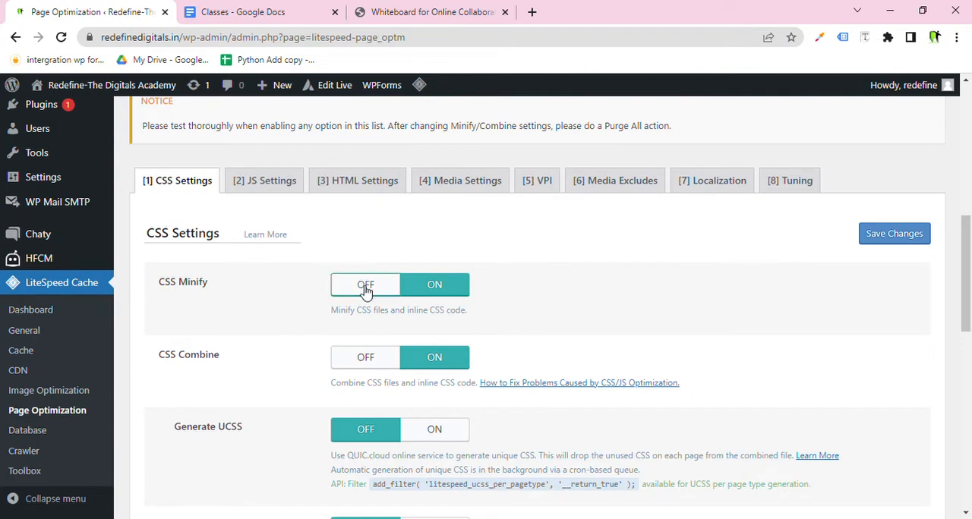
{"action": "left_click_drag", "start_coordinate": [249, 291], "coordinate": [126, 288]}
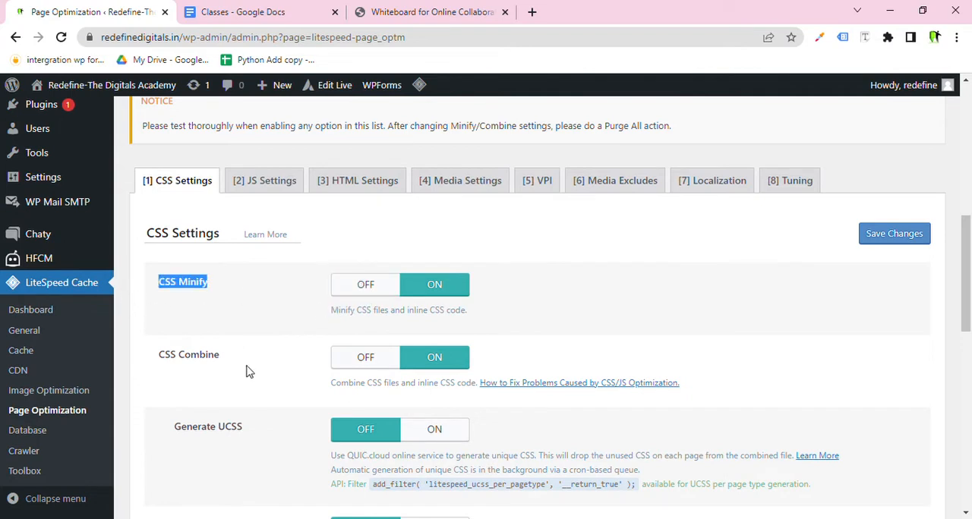
{"action": "left_click_drag", "start_coordinate": [225, 363], "coordinate": [149, 358]}
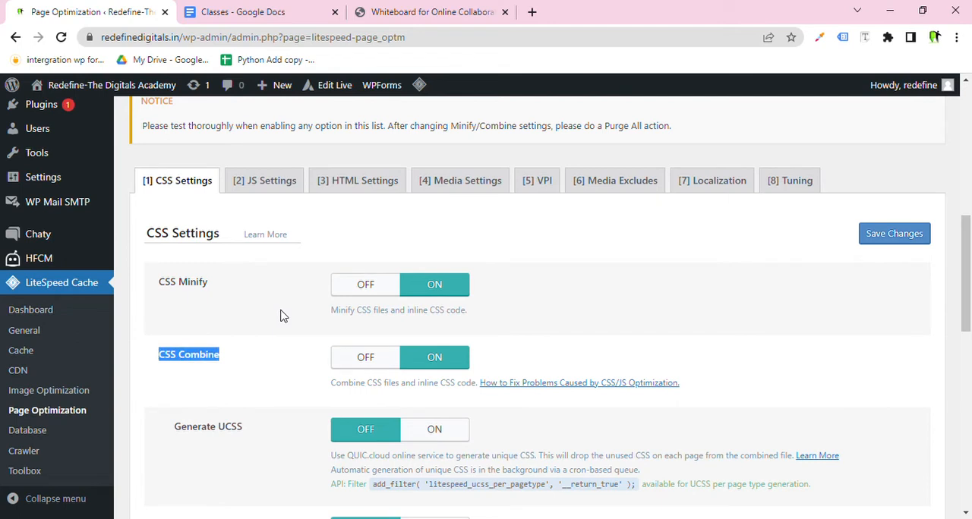
{"action": "scroll", "coordinate": [281, 315], "scroll_direction": "down", "scroll_amount": 2}
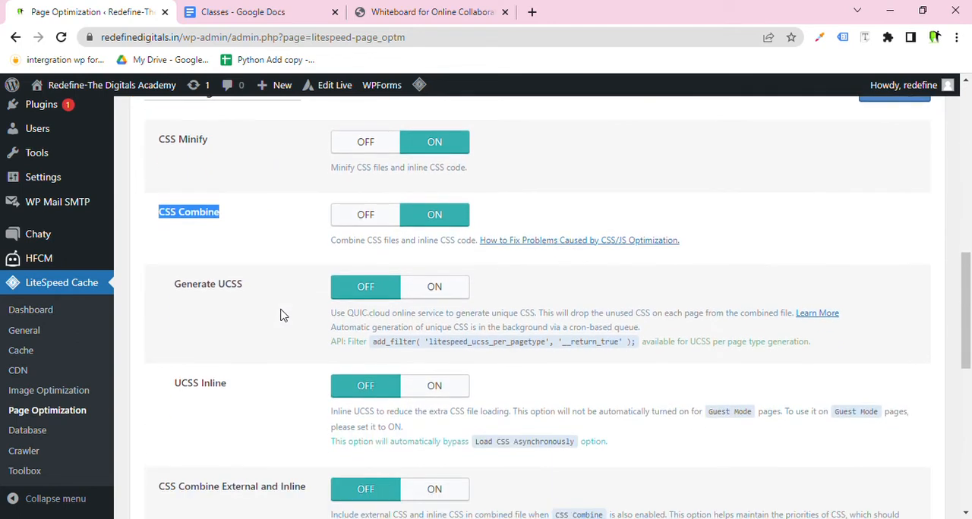
{"action": "scroll", "coordinate": [281, 315], "scroll_direction": "down", "scroll_amount": 1}
{"action": "left_click_drag", "start_coordinate": [242, 213], "coordinate": [199, 215]}
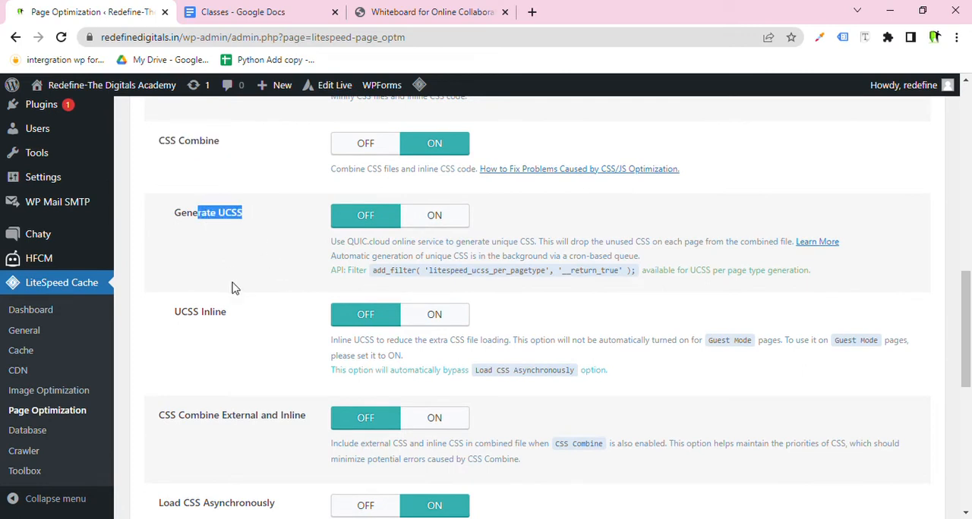
{"action": "left_click_drag", "start_coordinate": [242, 316], "coordinate": [177, 337]}
{"action": "left_click_drag", "start_coordinate": [306, 416], "coordinate": [274, 423]}
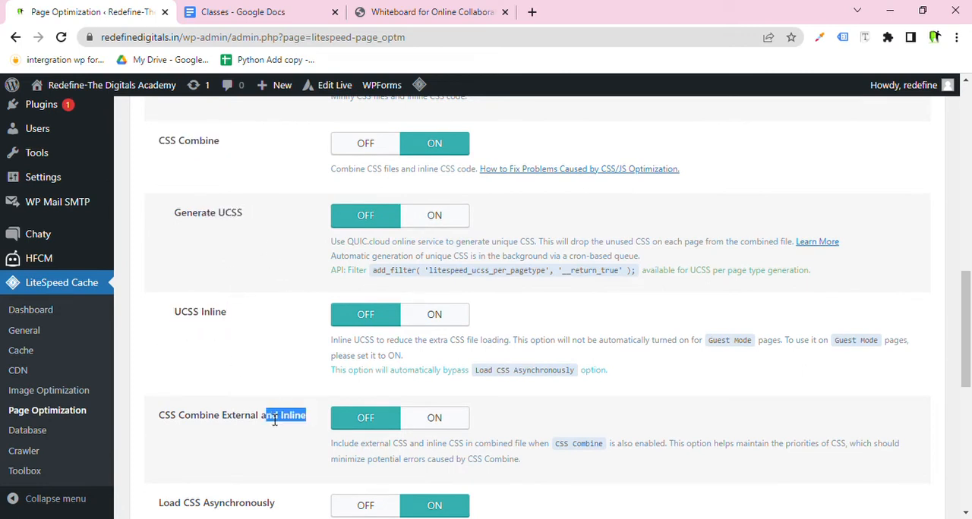
Highlight the CSS Minify and CSS Combine settings in the CSS Settings.
{"action": "scroll", "coordinate": [301, 278], "scroll_direction": "up", "scroll_amount": 2}
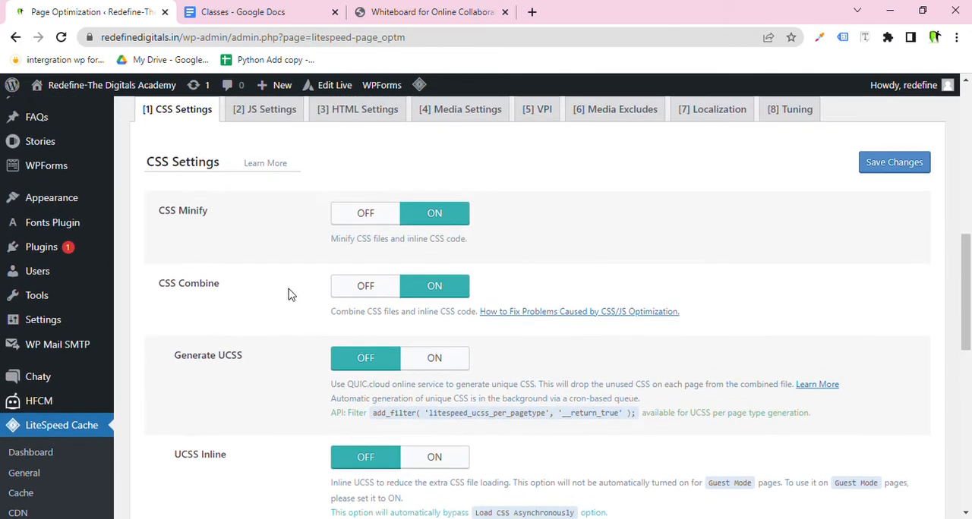
{"action": "left_click_drag", "start_coordinate": [235, 281], "coordinate": [166, 229]}
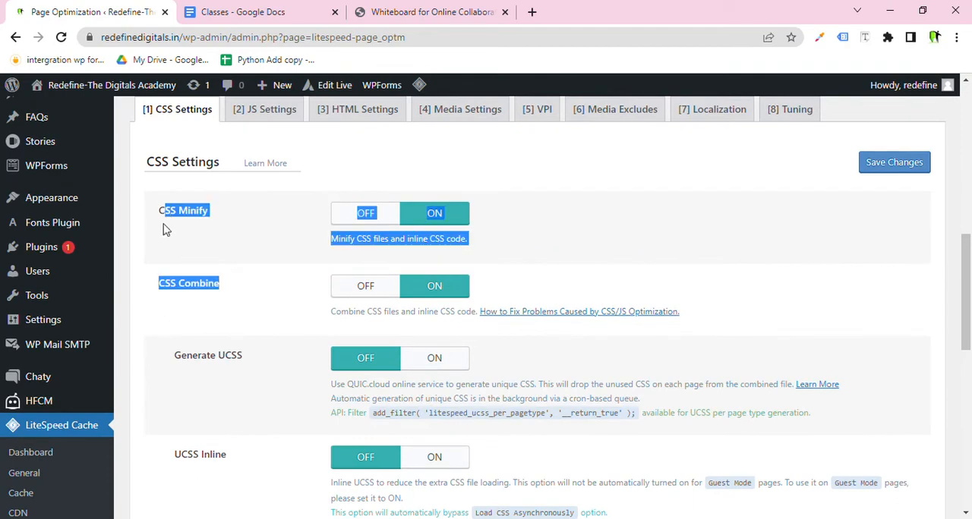
{"action": "left_click", "coordinate": [229, 297]}
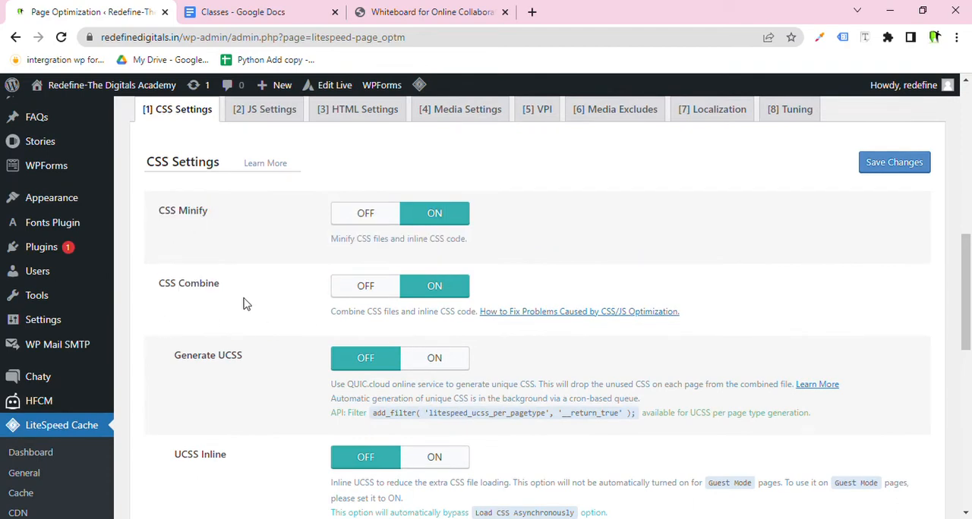
{"action": "scroll", "coordinate": [244, 304], "scroll_direction": "down", "scroll_amount": 3}
{"action": "scroll", "coordinate": [243, 304], "scroll_direction": "down", "scroll_amount": 3}
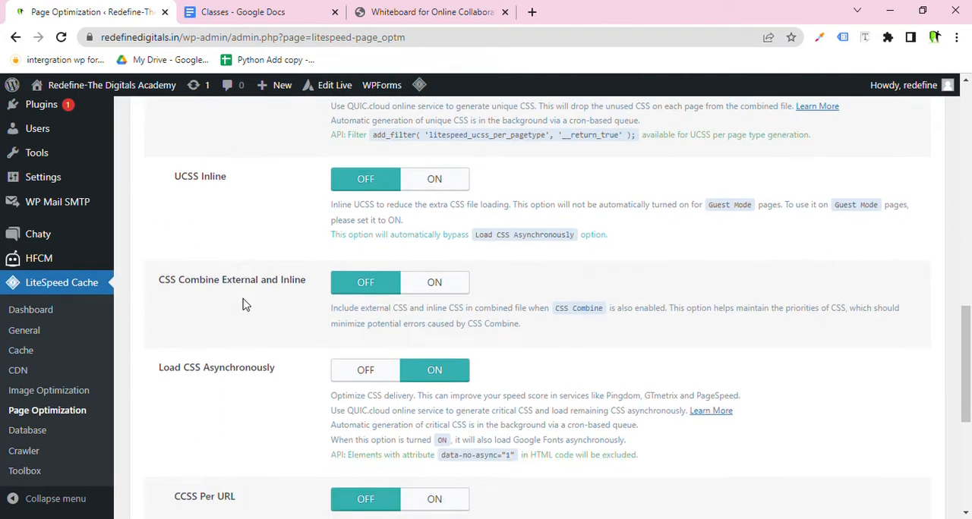
Toggle Load CSS Asynchronously off and back on.
{"action": "left_click_drag", "start_coordinate": [285, 223], "coordinate": [157, 217]}
{"action": "left_click", "coordinate": [338, 229]}
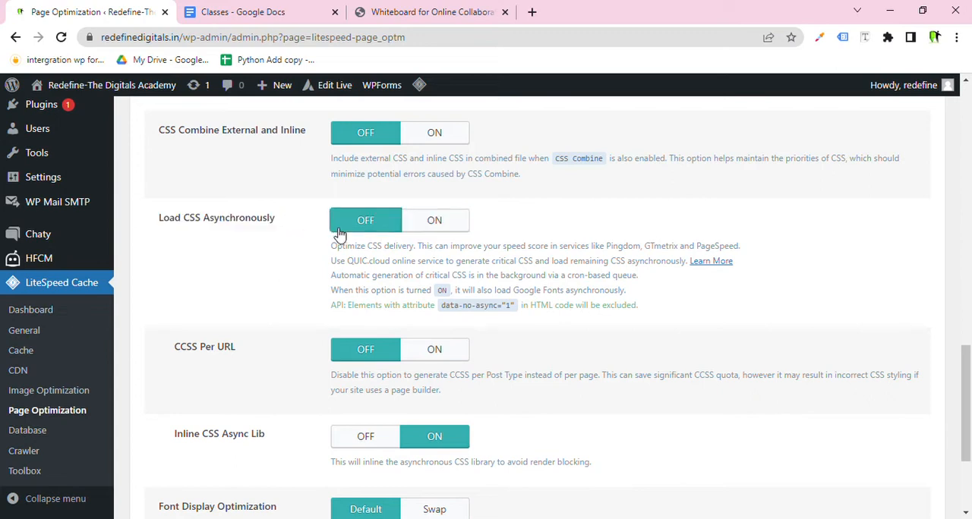
{"action": "left_click", "coordinate": [434, 221]}
Review the Load CSS Asynchronously, CSS Minify and CSS Combine settings down to Font Display Optimization.
{"action": "scroll", "coordinate": [300, 254], "scroll_direction": "up", "scroll_amount": 2}
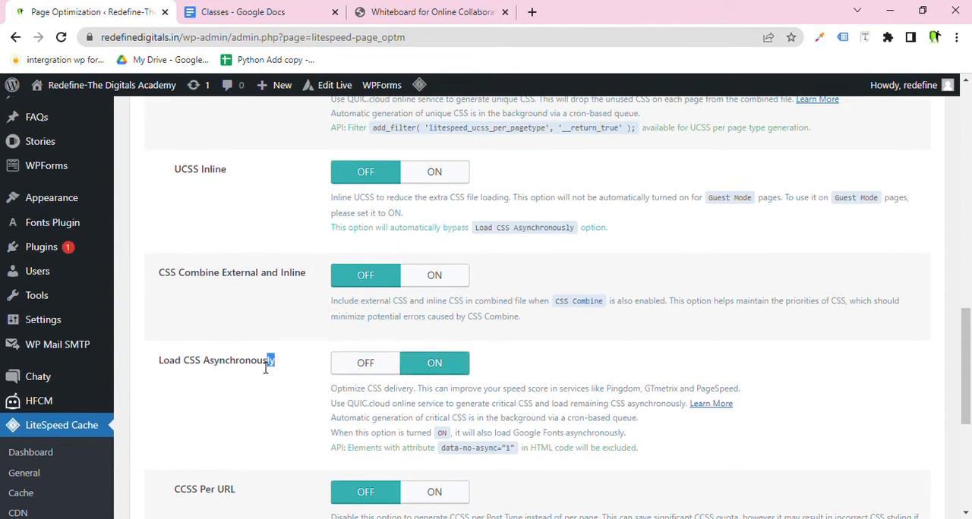
{"action": "left_click_drag", "start_coordinate": [269, 362], "coordinate": [159, 362]}
{"action": "scroll", "coordinate": [215, 358], "scroll_direction": "up", "scroll_amount": 2}
{"action": "scroll", "coordinate": [214, 359], "scroll_direction": "up", "scroll_amount": 3}
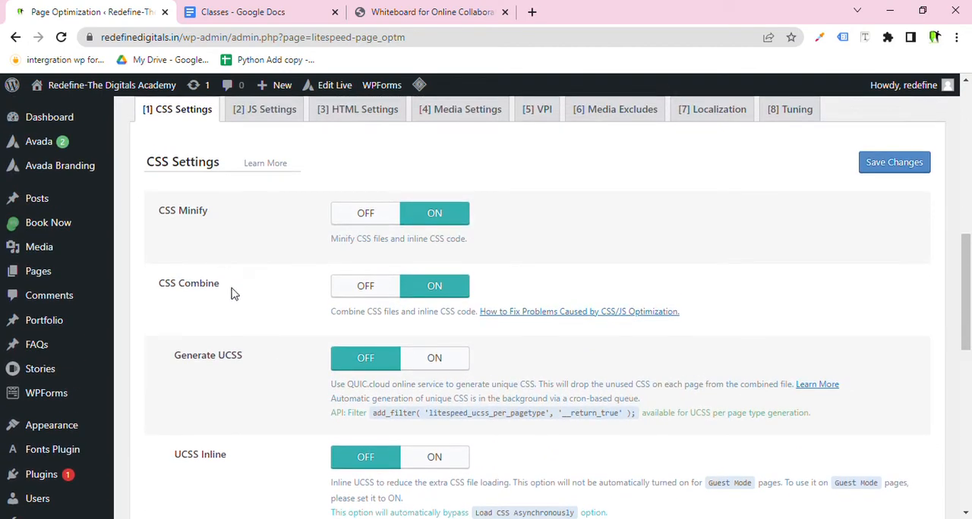
{"action": "left_click_drag", "start_coordinate": [228, 287], "coordinate": [166, 221]}
{"action": "left_click", "coordinate": [225, 284]}
{"action": "scroll", "coordinate": [226, 283], "scroll_direction": "down", "scroll_amount": 5}
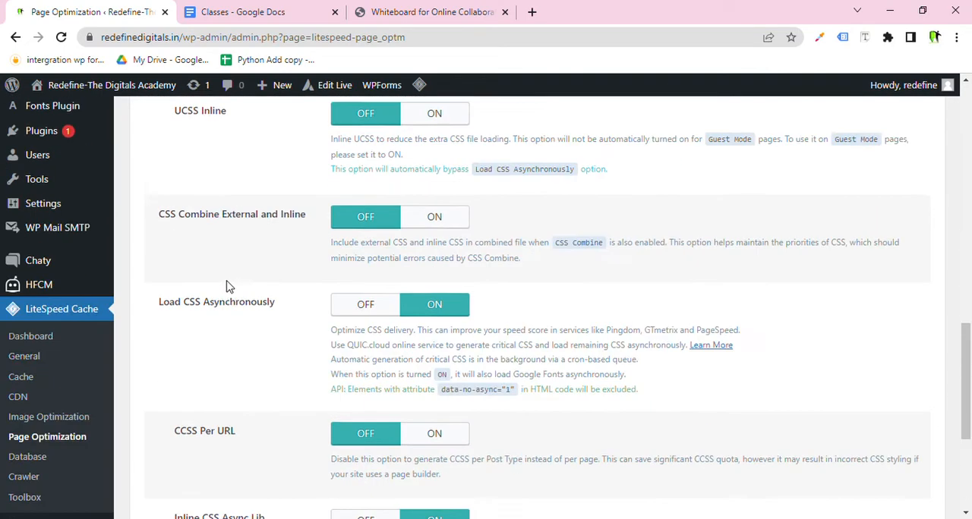
{"action": "left_click_drag", "start_coordinate": [278, 292], "coordinate": [157, 292]}
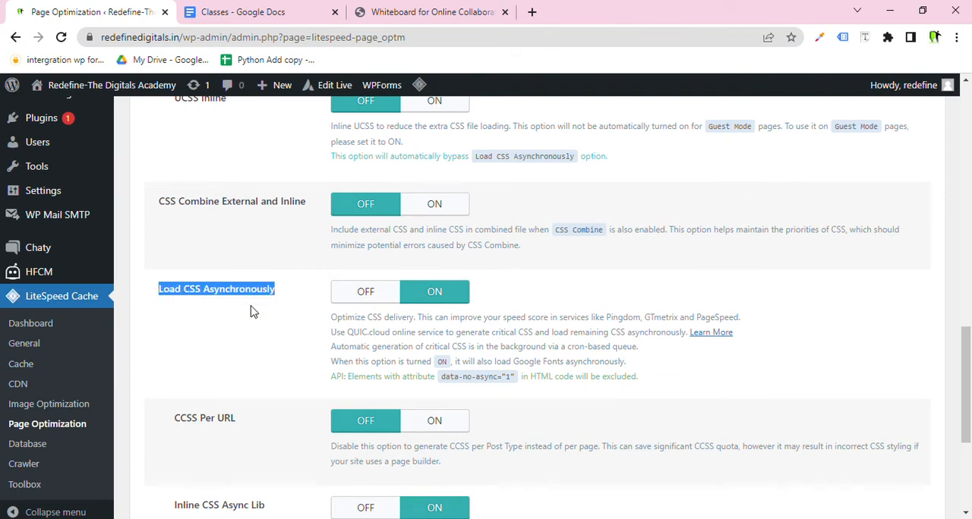
{"action": "scroll", "coordinate": [253, 311], "scroll_direction": "down", "scroll_amount": 3}
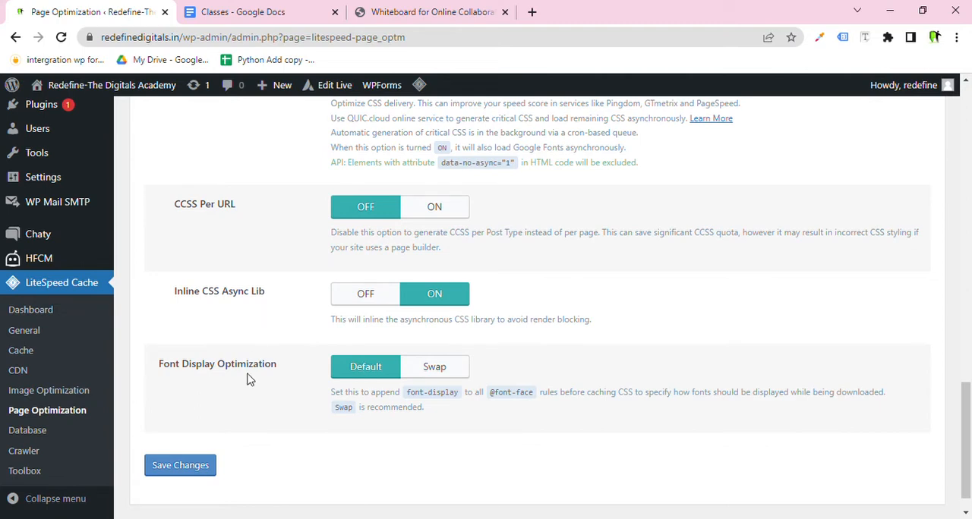
Highlight the Inline CSS Async Lib setting and save the CSS settings.
{"action": "left_click_drag", "start_coordinate": [278, 293], "coordinate": [184, 299]}
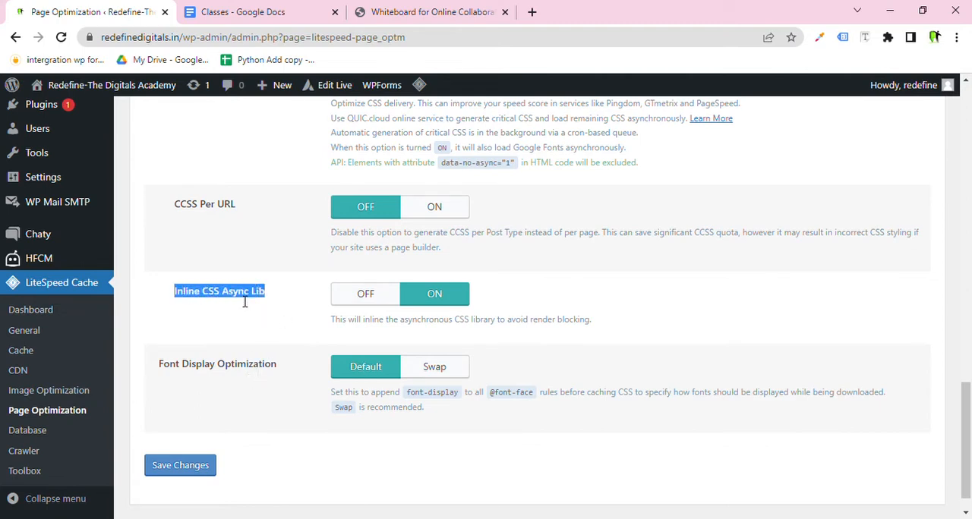
{"action": "left_click_drag", "start_coordinate": [245, 302], "coordinate": [264, 306]}
{"action": "left_click", "coordinate": [203, 473]}
Open the JS Settings section and highlight the JS Minify and JS Combine settings.
{"action": "scroll", "coordinate": [269, 403], "scroll_direction": "up", "scroll_amount": 10}
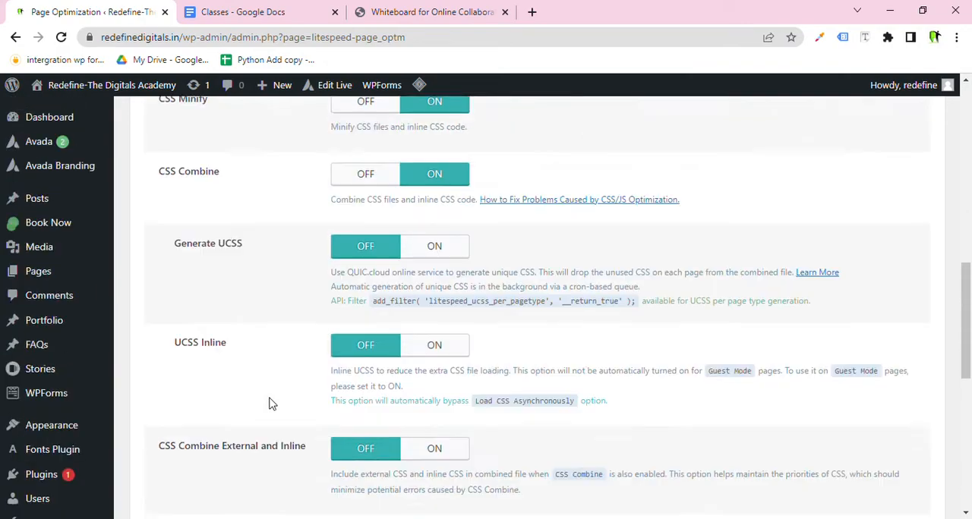
{"action": "left_click", "coordinate": [264, 328]}
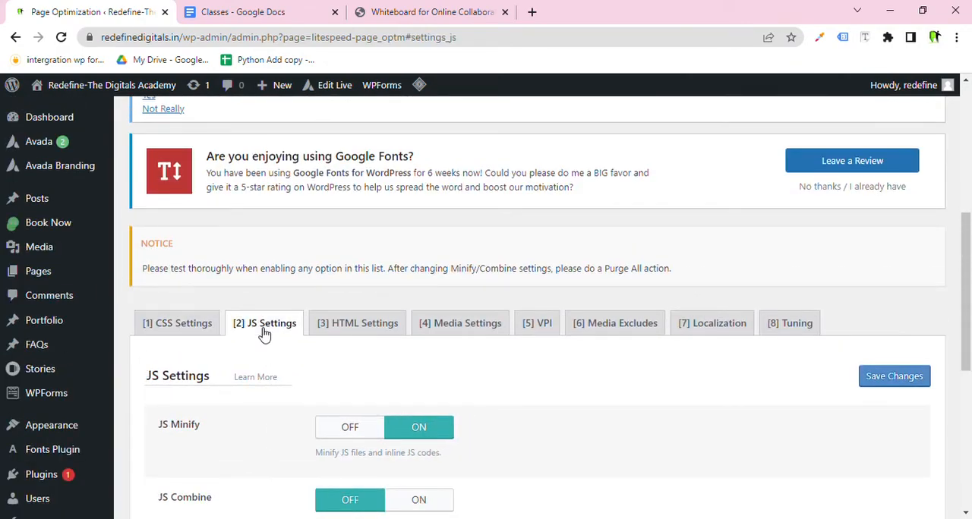
{"action": "scroll", "coordinate": [263, 333], "scroll_direction": "down", "scroll_amount": 3}
{"action": "left_click_drag", "start_coordinate": [202, 213], "coordinate": [163, 213]}
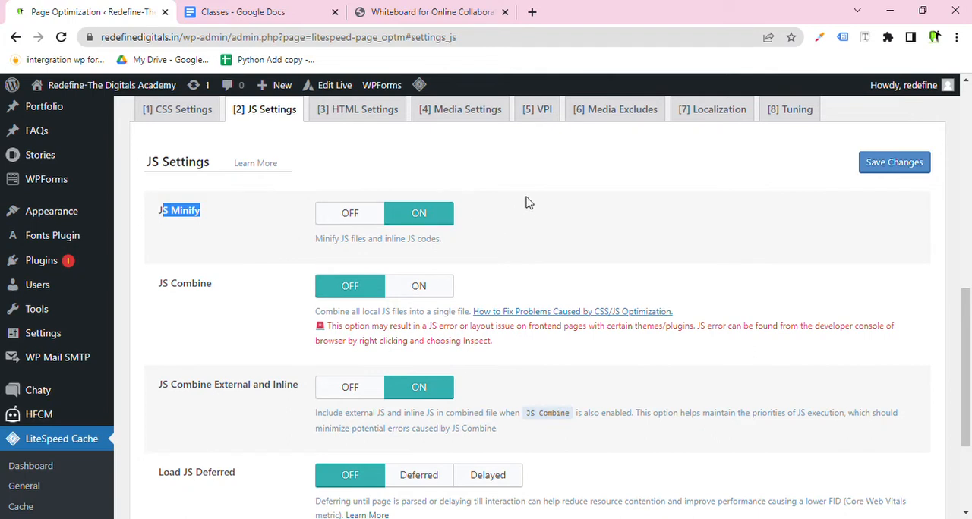
{"action": "left_click_drag", "start_coordinate": [213, 285], "coordinate": [156, 289]}
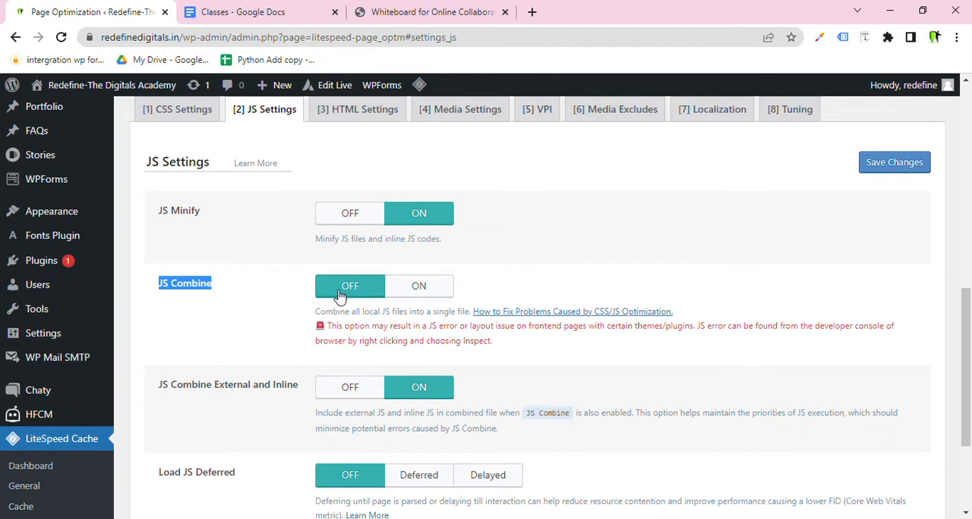
Highlight the JS Combine External and Inline setting and save the JS settings.
{"action": "scroll", "coordinate": [340, 297], "scroll_direction": "down", "scroll_amount": 2}
{"action": "scroll", "coordinate": [336, 297], "scroll_direction": "down", "scroll_amount": 2}
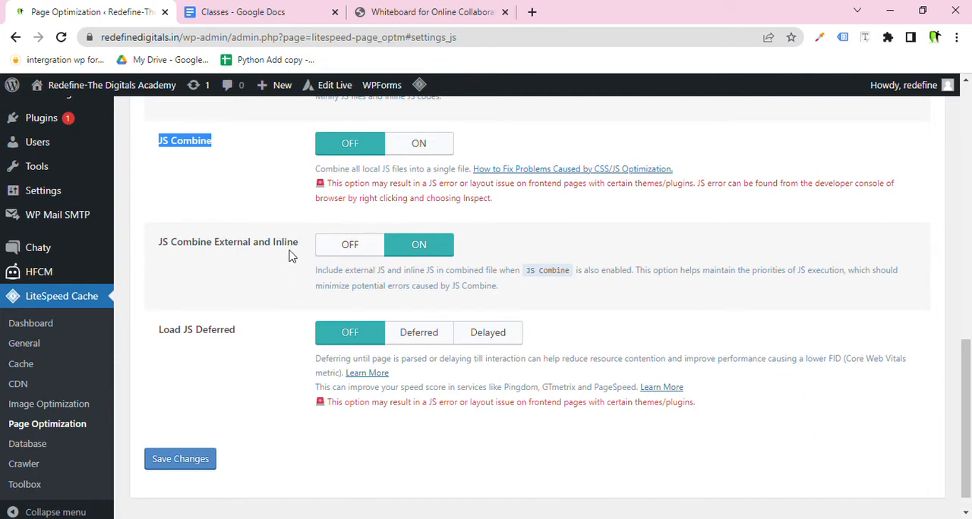
{"action": "left_click_drag", "start_coordinate": [303, 255], "coordinate": [159, 245]}
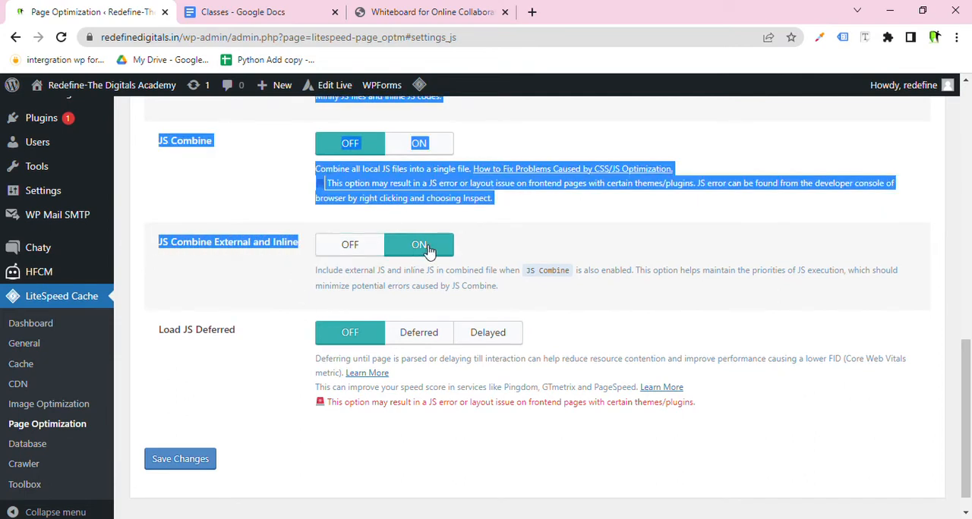
{"action": "left_click", "coordinate": [498, 235]}
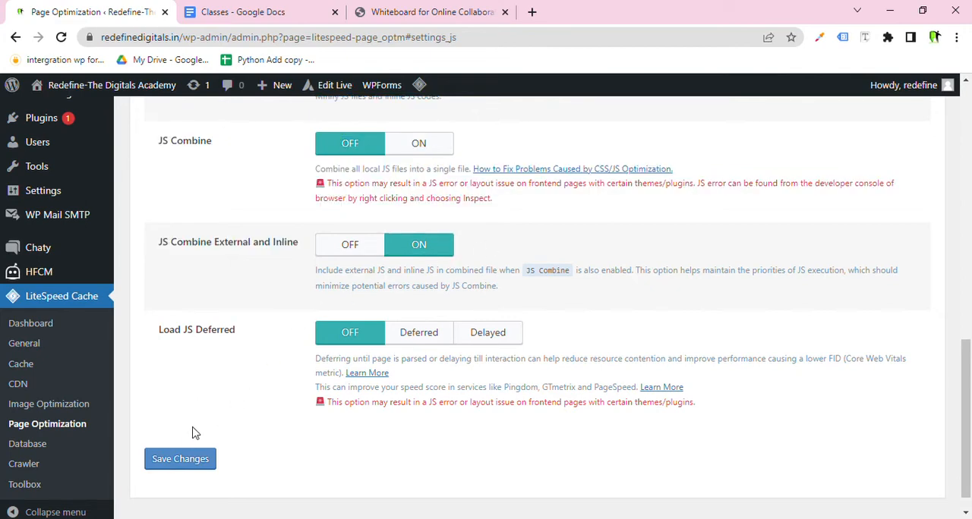
{"action": "left_click", "coordinate": [199, 460]}
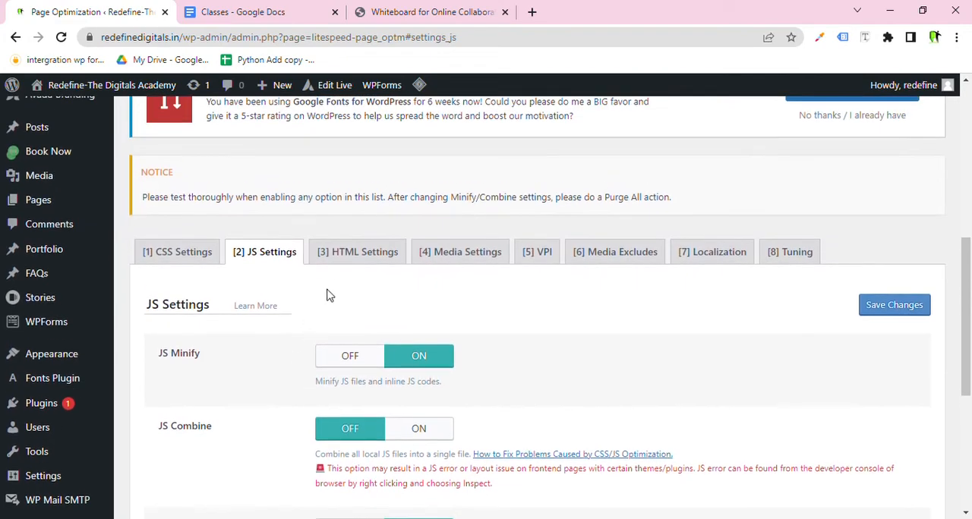
Open the HTML Settings section and highlight the Remove Google Fonts and Remove WordPress Emoji settings.
{"action": "left_click", "coordinate": [356, 259]}
{"action": "scroll", "coordinate": [352, 272], "scroll_direction": "down", "scroll_amount": 2}
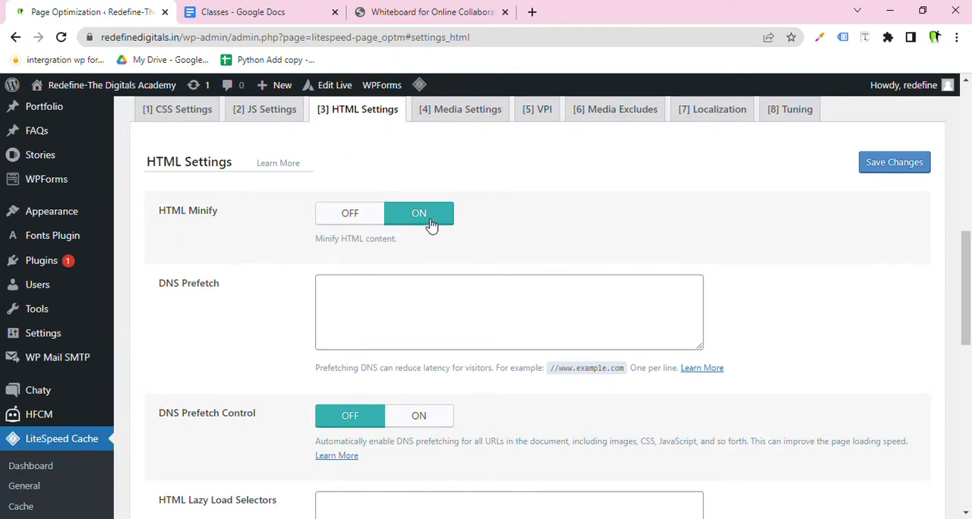
{"action": "scroll", "coordinate": [430, 224], "scroll_direction": "down", "scroll_amount": 2}
{"action": "scroll", "coordinate": [430, 224], "scroll_direction": "up", "scroll_amount": 2}
{"action": "scroll", "coordinate": [427, 228], "scroll_direction": "down", "scroll_amount": 10}
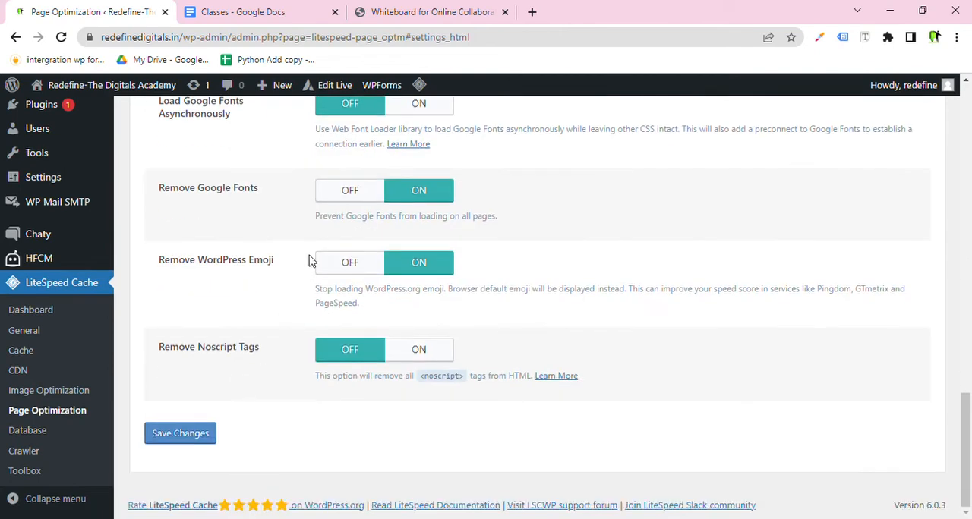
{"action": "left_click_drag", "start_coordinate": [262, 188], "coordinate": [212, 188]}
{"action": "left_click_drag", "start_coordinate": [275, 260], "coordinate": [166, 271]}
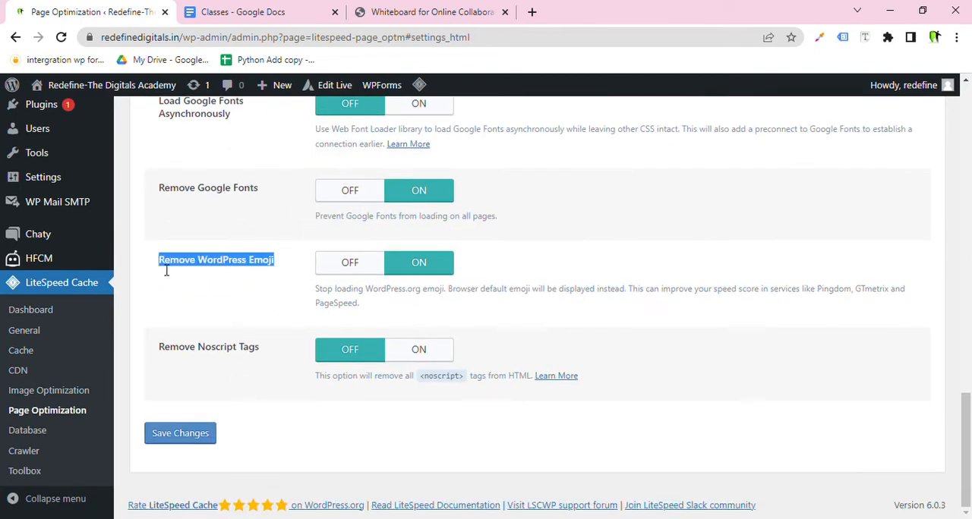
Highlight the HTML Minify setting at the top of the HTML Settings.
{"action": "scroll", "coordinate": [445, 247], "scroll_direction": "up", "scroll_amount": 10}
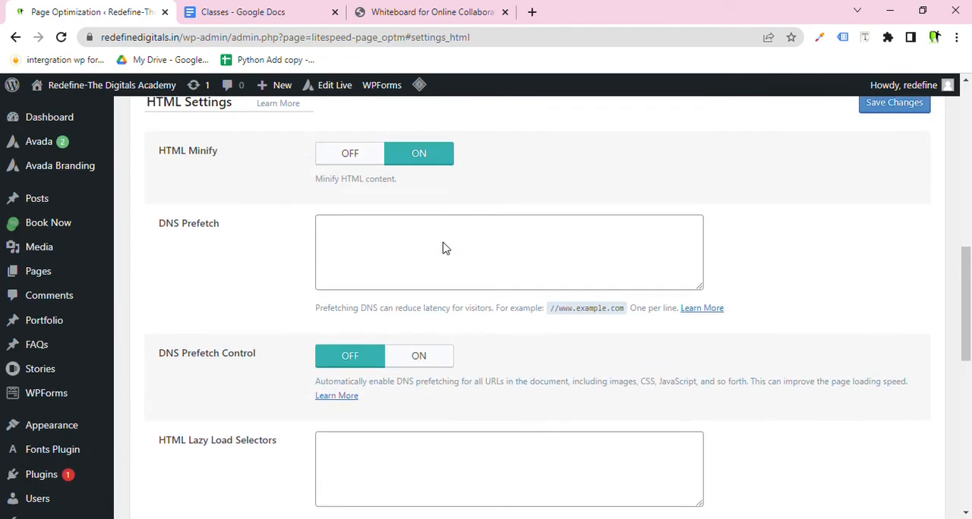
{"action": "scroll", "coordinate": [435, 241], "scroll_direction": "up", "scroll_amount": 2}
{"action": "left_click_drag", "start_coordinate": [246, 372], "coordinate": [151, 376]}
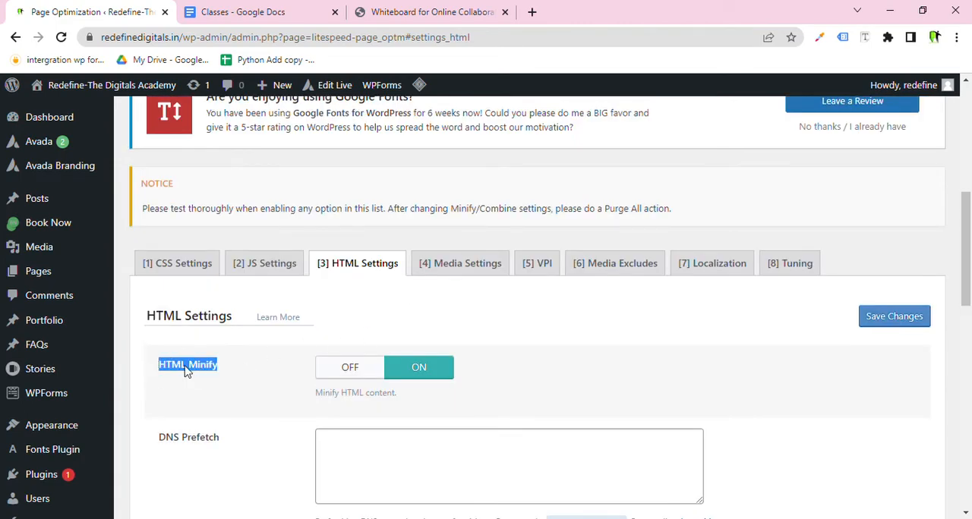
Re-highlight Remove Google Fonts and Remove WordPress Emoji, then save the HTML settings.
{"action": "scroll", "coordinate": [420, 378], "scroll_direction": "down", "scroll_amount": 12}
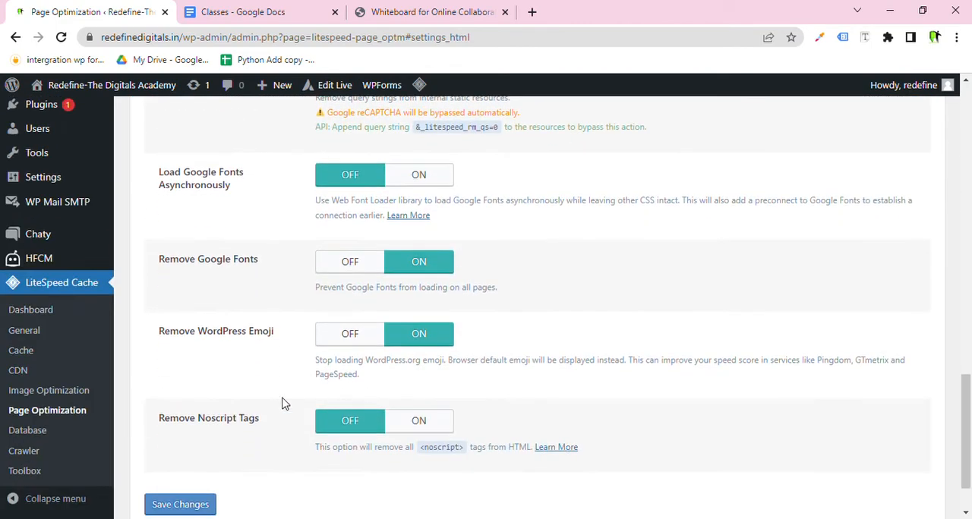
{"action": "left_click_drag", "start_coordinate": [259, 260], "coordinate": [223, 267]}
{"action": "left_click_drag", "start_coordinate": [278, 331], "coordinate": [198, 336]}
{"action": "scroll", "coordinate": [235, 379], "scroll_direction": "down", "scroll_amount": 1}
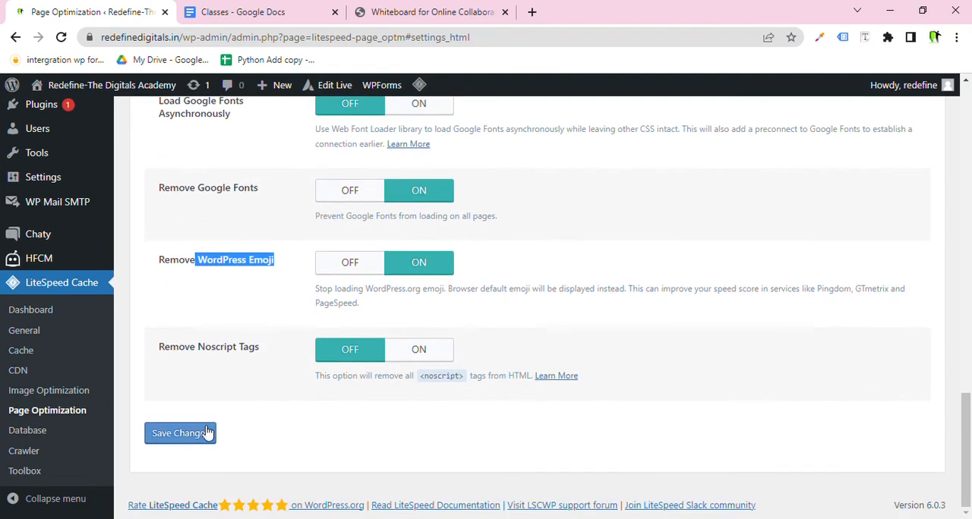
{"action": "left_click", "coordinate": [180, 433]}
Open the Media Settings section, review its options and highlight the Lazy Load Iframes setting.
{"action": "scroll", "coordinate": [304, 386], "scroll_direction": "up", "scroll_amount": 6}
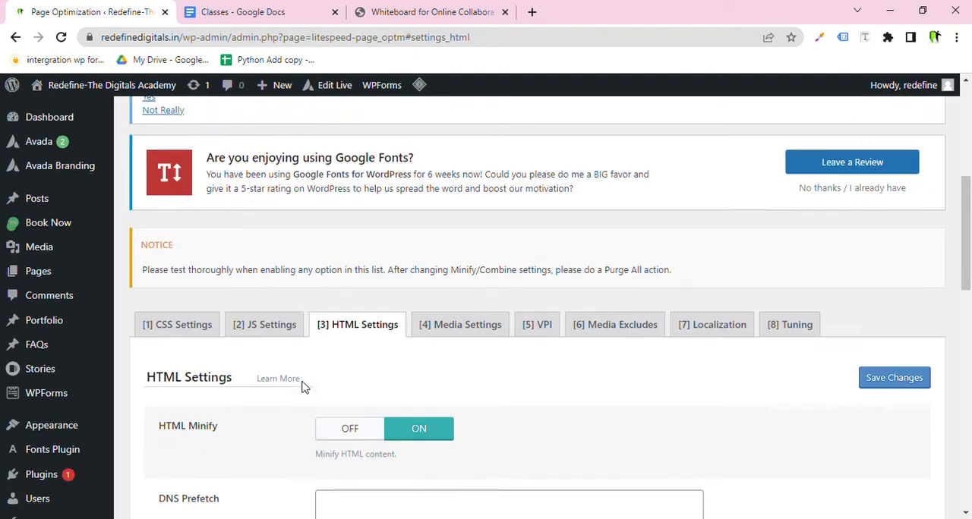
{"action": "left_click", "coordinate": [461, 408]}
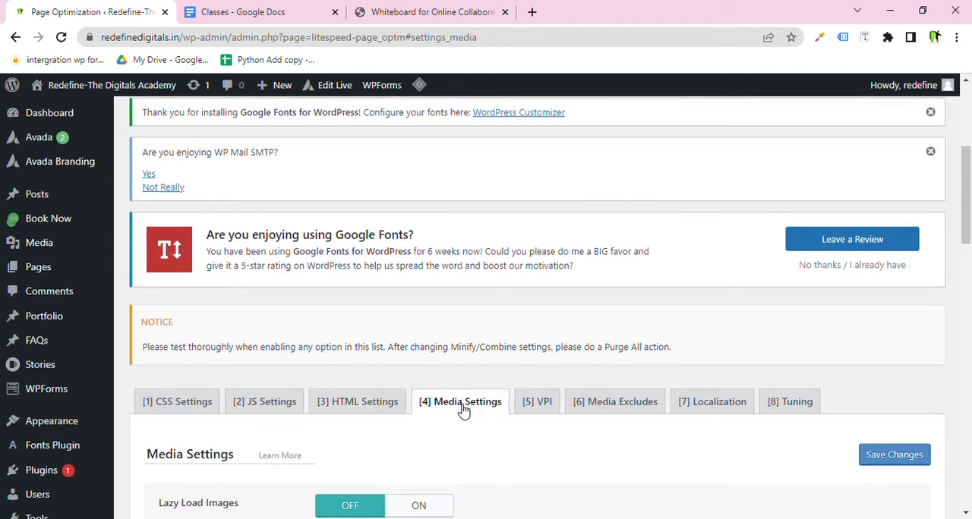
{"action": "scroll", "coordinate": [425, 399], "scroll_direction": "down", "scroll_amount": 3}
{"action": "scroll", "coordinate": [288, 333], "scroll_direction": "down", "scroll_amount": 4}
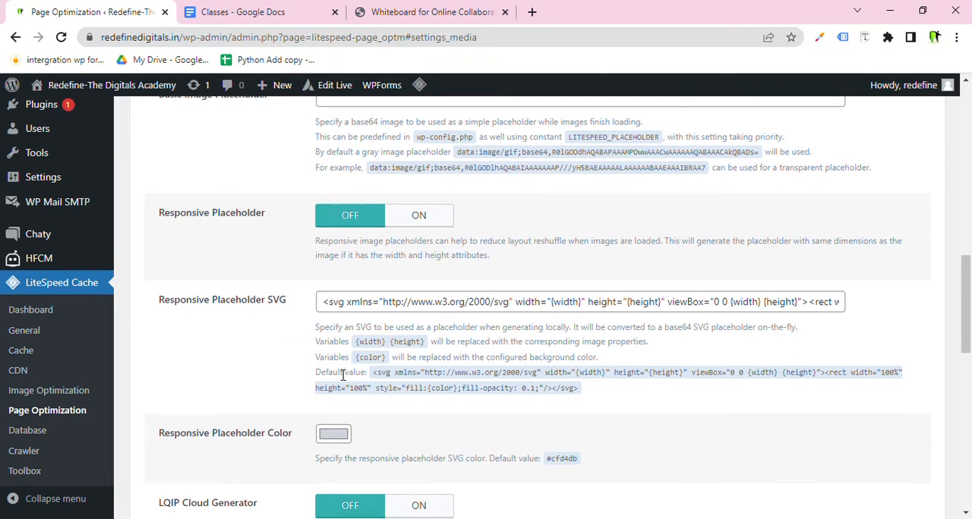
{"action": "scroll", "coordinate": [343, 375], "scroll_direction": "down", "scroll_amount": 2}
{"action": "scroll", "coordinate": [342, 375], "scroll_direction": "down", "scroll_amount": 4}
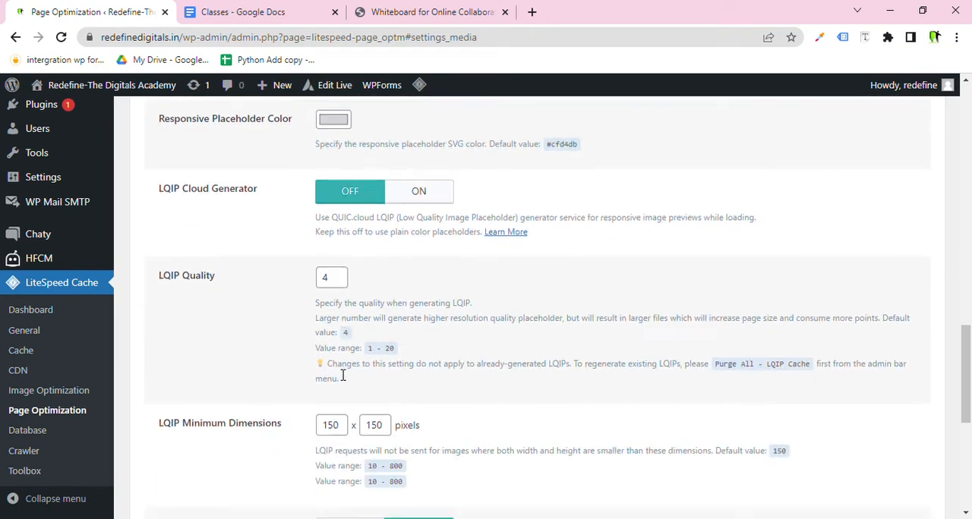
{"action": "scroll", "coordinate": [343, 375], "scroll_direction": "down", "scroll_amount": 3}
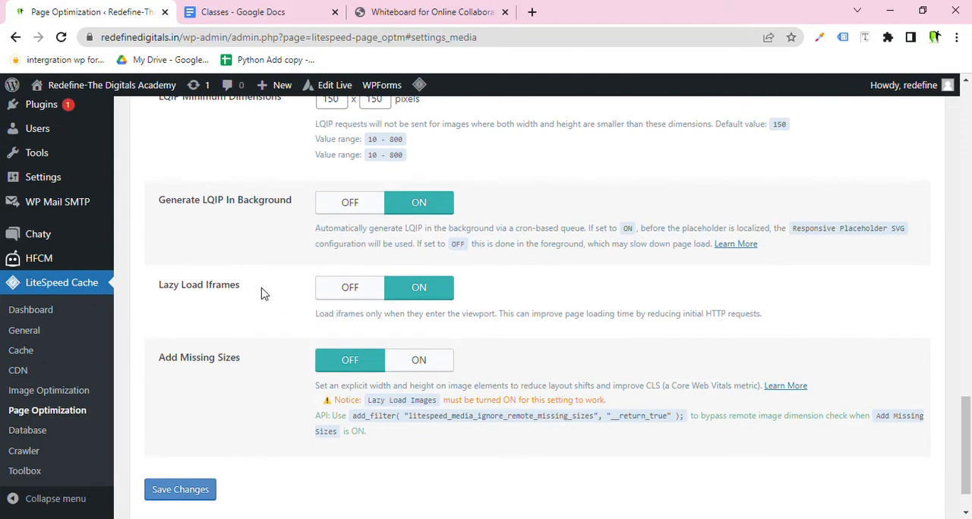
{"action": "left_click_drag", "start_coordinate": [260, 293], "coordinate": [160, 299]}
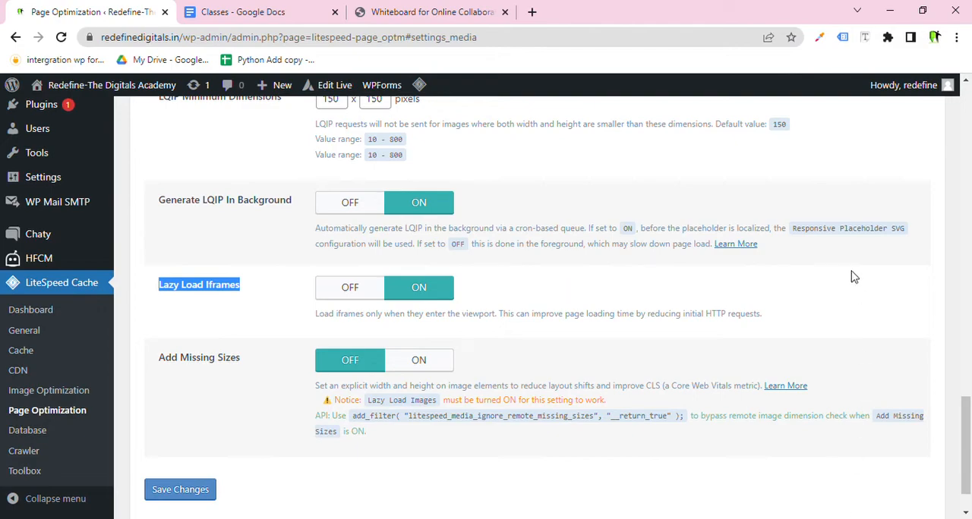
Highlight the Generate LQIP In Background setting in the Media Settings section.
{"action": "scroll", "coordinate": [170, 251], "scroll_direction": "up", "scroll_amount": 5}
{"action": "scroll", "coordinate": [171, 251], "scroll_direction": "up", "scroll_amount": 5}
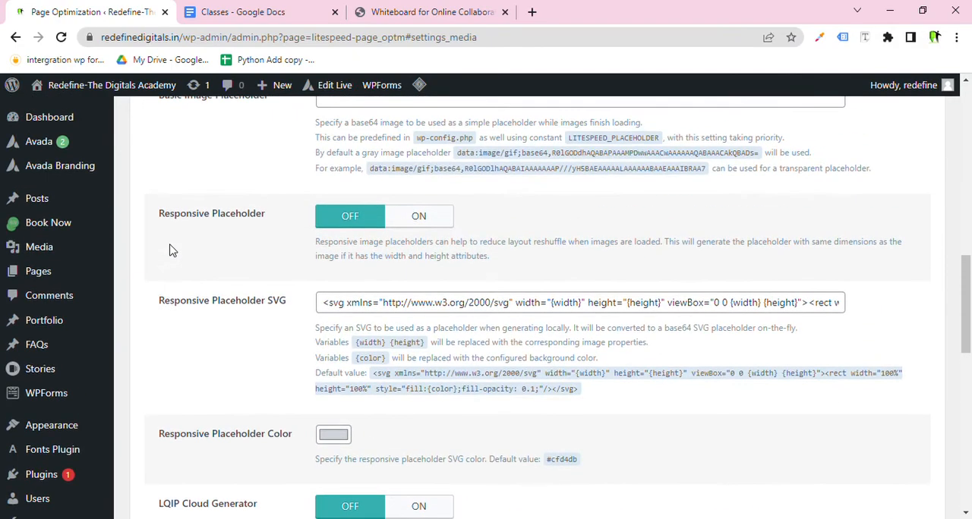
{"action": "scroll", "coordinate": [174, 249], "scroll_direction": "down", "scroll_amount": 7}
{"action": "scroll", "coordinate": [191, 287], "scroll_direction": "down", "scroll_amount": 3}
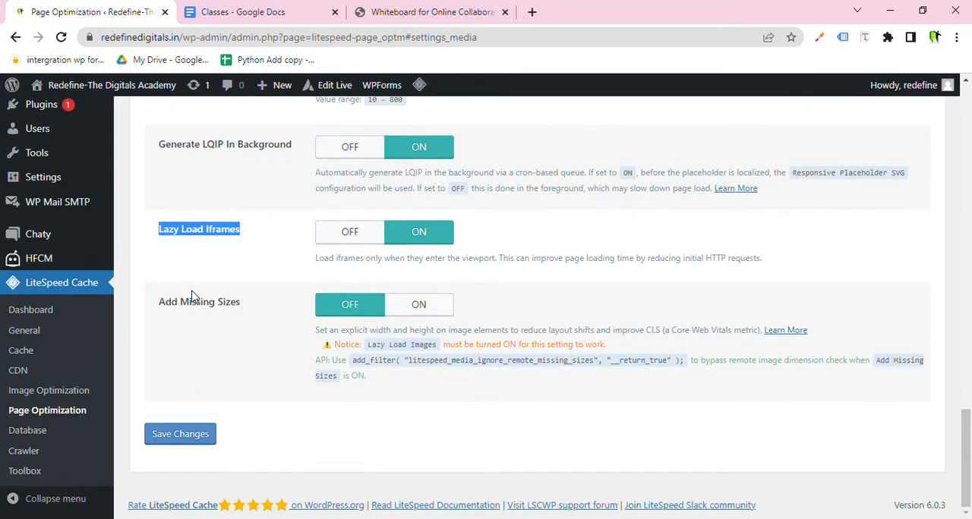
{"action": "left_click", "coordinate": [225, 254]}
{"action": "left_click_drag", "start_coordinate": [204, 144], "coordinate": [281, 161]}
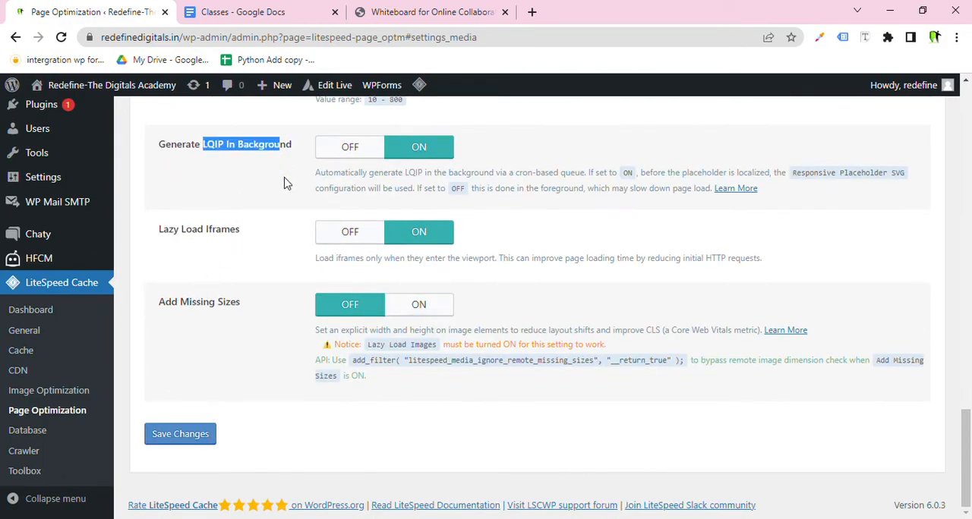
Highlight the viewport explanation in the Lazy Load Images description.
{"action": "scroll", "coordinate": [285, 182], "scroll_direction": "up", "scroll_amount": 12}
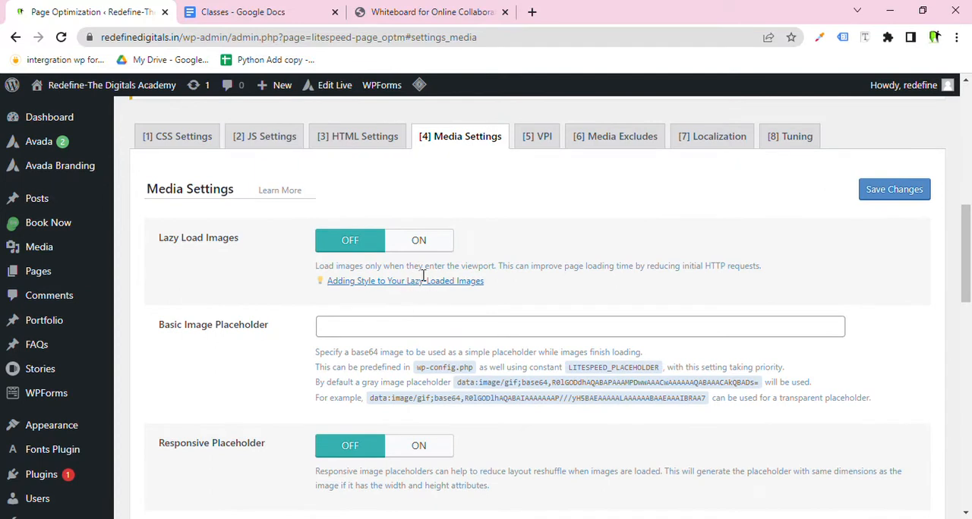
{"action": "left_click_drag", "start_coordinate": [420, 267], "coordinate": [500, 280]}
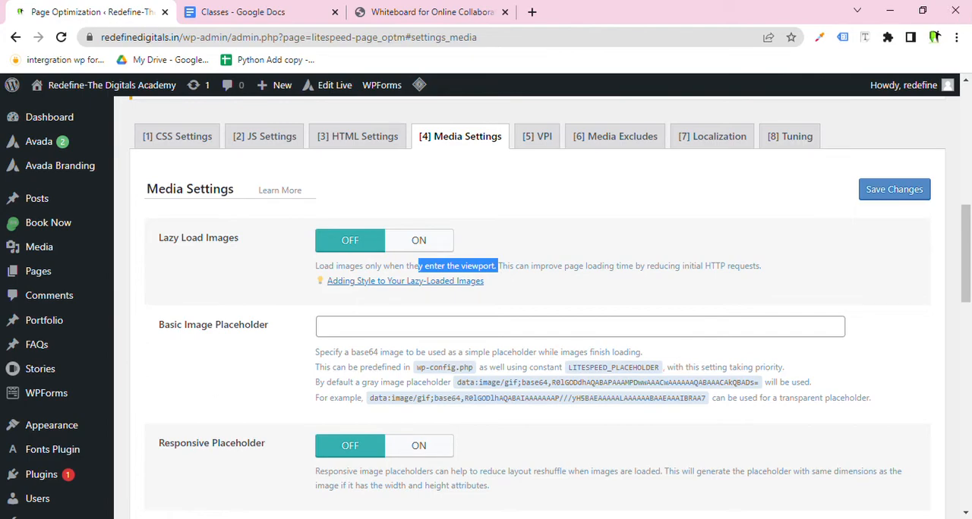
{"action": "scroll", "coordinate": [226, 391], "scroll_direction": "down", "scroll_amount": 12}
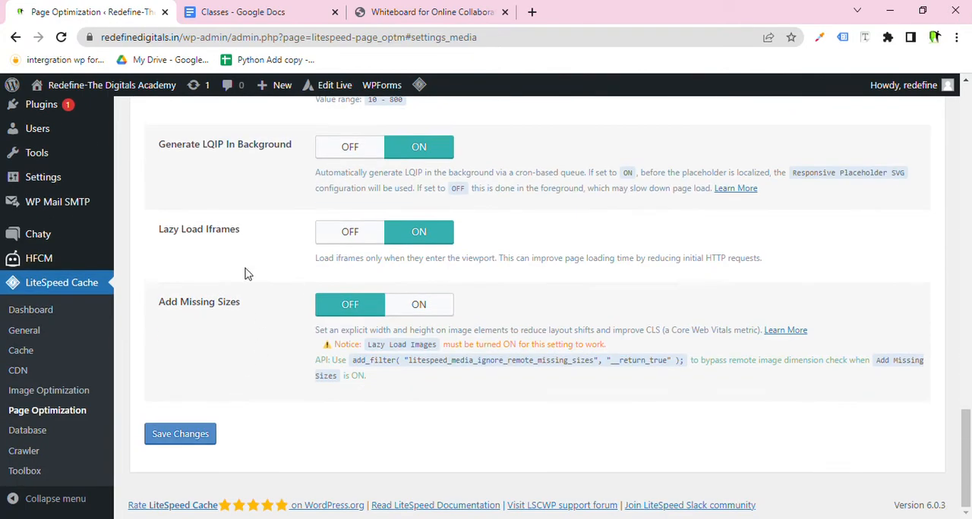
Re-highlight the Lazy Load Iframes and Generate LQIP In Background settings while reviewing the Media Settings.
{"action": "left_click_drag", "start_coordinate": [262, 243], "coordinate": [164, 230]}
{"action": "scroll", "coordinate": [248, 194], "scroll_direction": "up", "scroll_amount": 1}
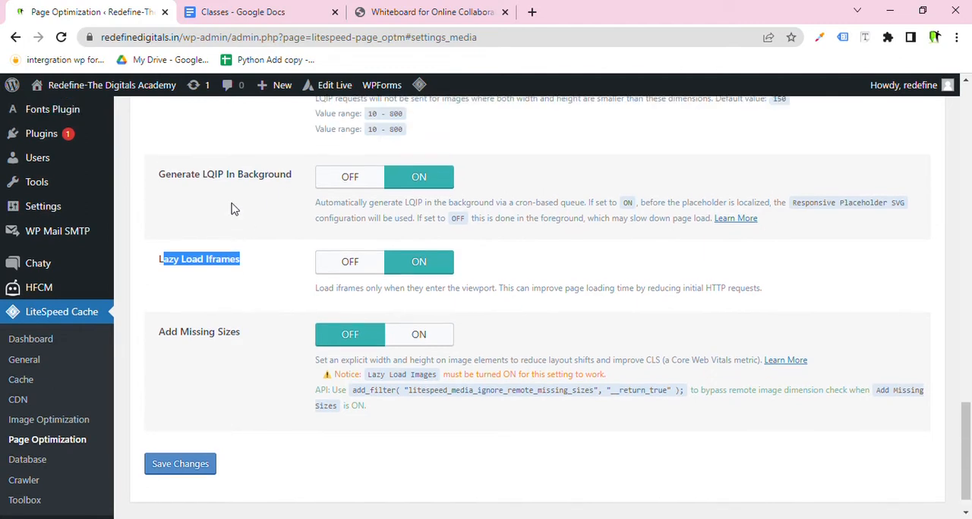
{"action": "scroll", "coordinate": [234, 209], "scroll_direction": "up", "scroll_amount": 3}
{"action": "left_click_drag", "start_coordinate": [225, 288], "coordinate": [291, 291]}
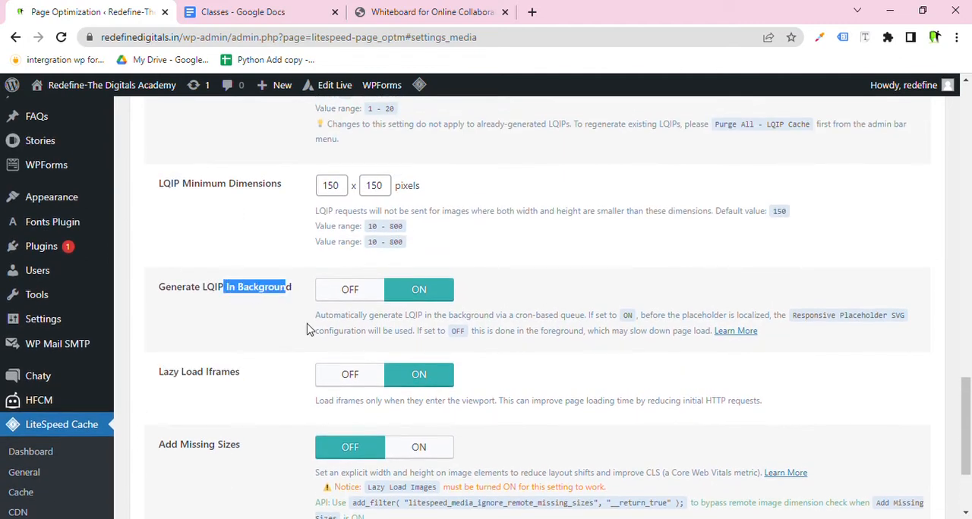
{"action": "scroll", "coordinate": [305, 362], "scroll_direction": "down", "scroll_amount": 4}
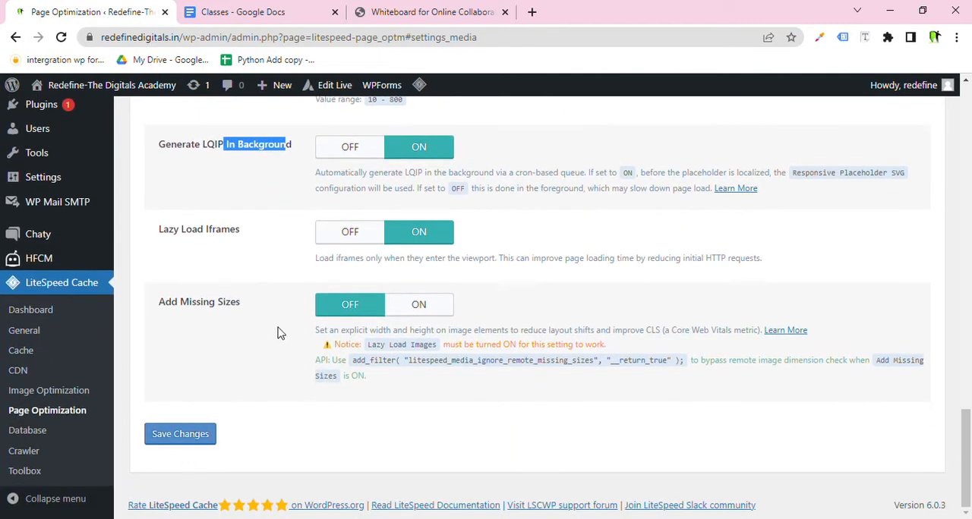
{"action": "scroll", "coordinate": [278, 330], "scroll_direction": "up", "scroll_amount": 2}
{"action": "scroll", "coordinate": [281, 334], "scroll_direction": "up", "scroll_amount": 20}
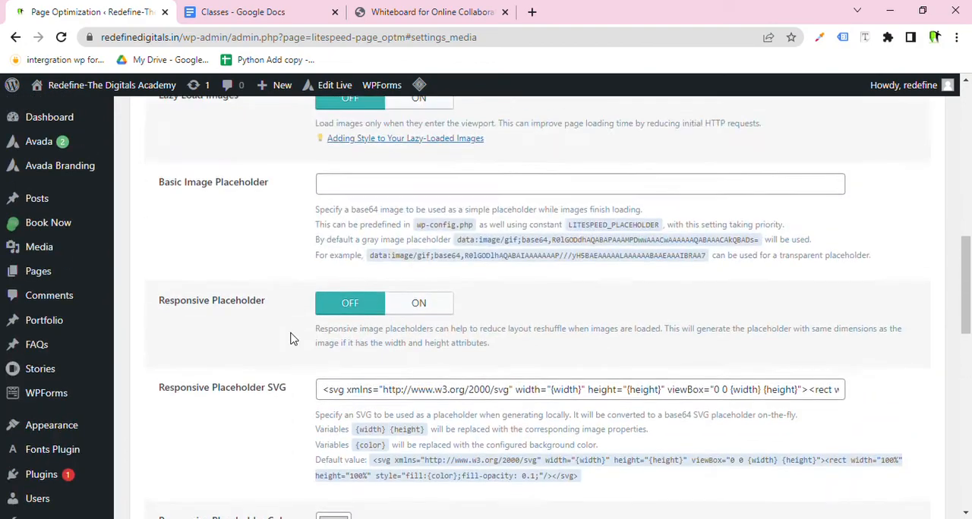
{"action": "scroll", "coordinate": [416, 329], "scroll_direction": "down", "scroll_amount": 3}
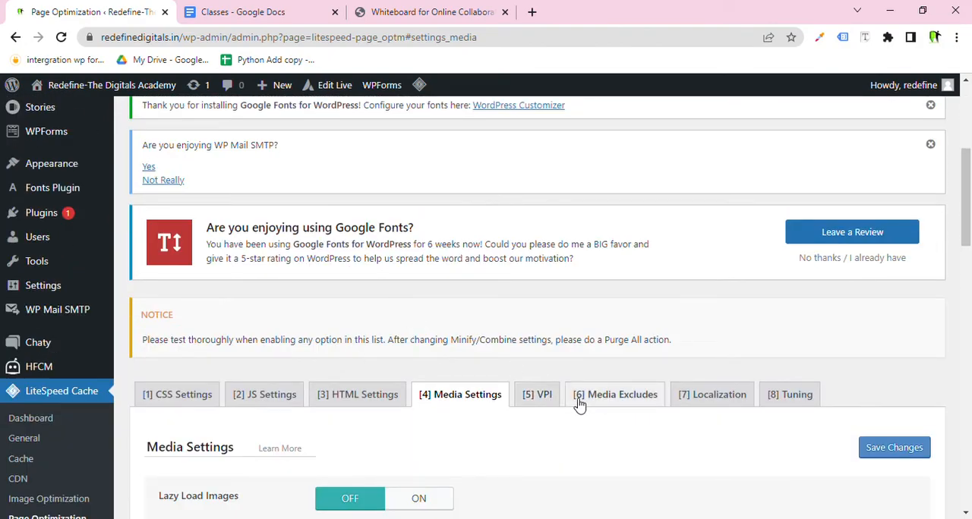
Open the VPI section and review the Viewport Images settings.
{"action": "left_click", "coordinate": [551, 397]}
{"action": "scroll", "coordinate": [481, 332], "scroll_direction": "down", "scroll_amount": 4}
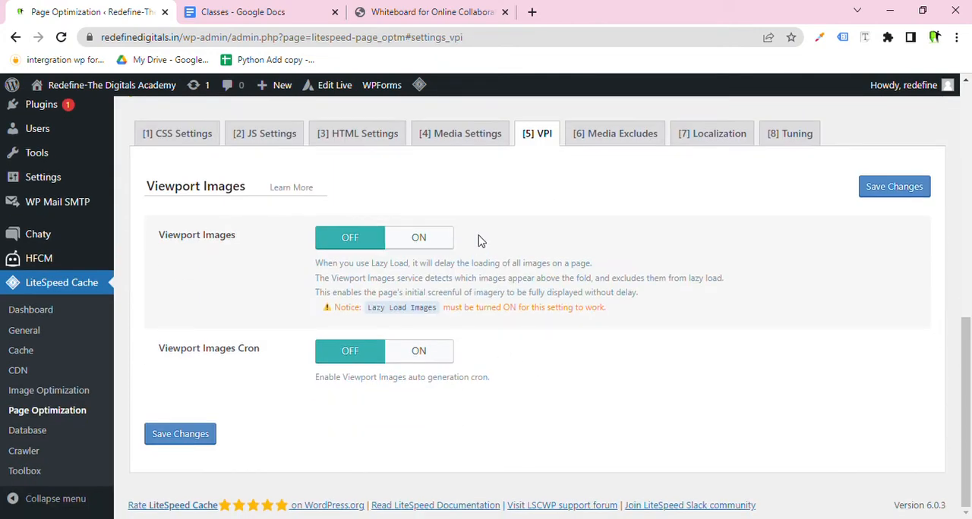
Open the Media Excludes section and place the cursor in the Lazy Load Image Excludes field.
{"action": "left_click", "coordinate": [597, 141]}
{"action": "scroll", "coordinate": [542, 202], "scroll_direction": "down", "scroll_amount": 3}
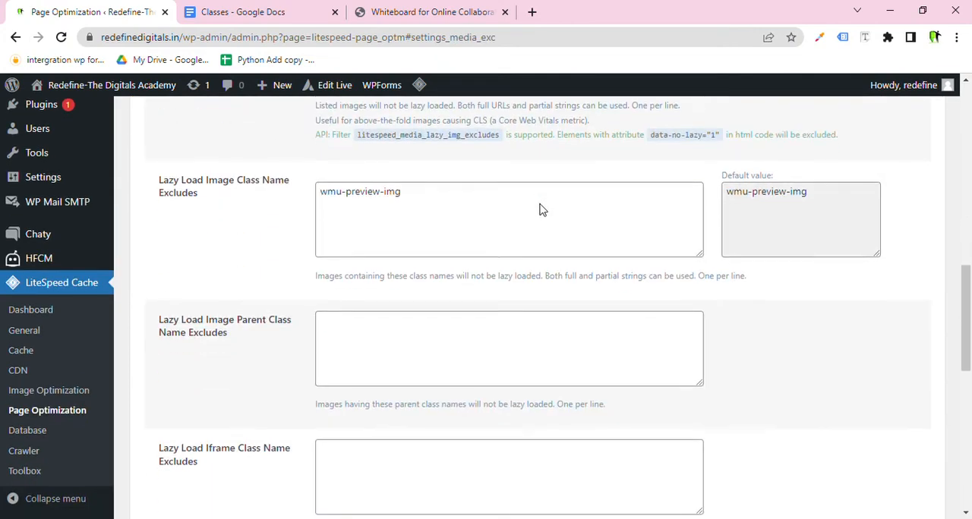
{"action": "scroll", "coordinate": [542, 209], "scroll_direction": "up", "scroll_amount": 2}
{"action": "left_click", "coordinate": [444, 187]}
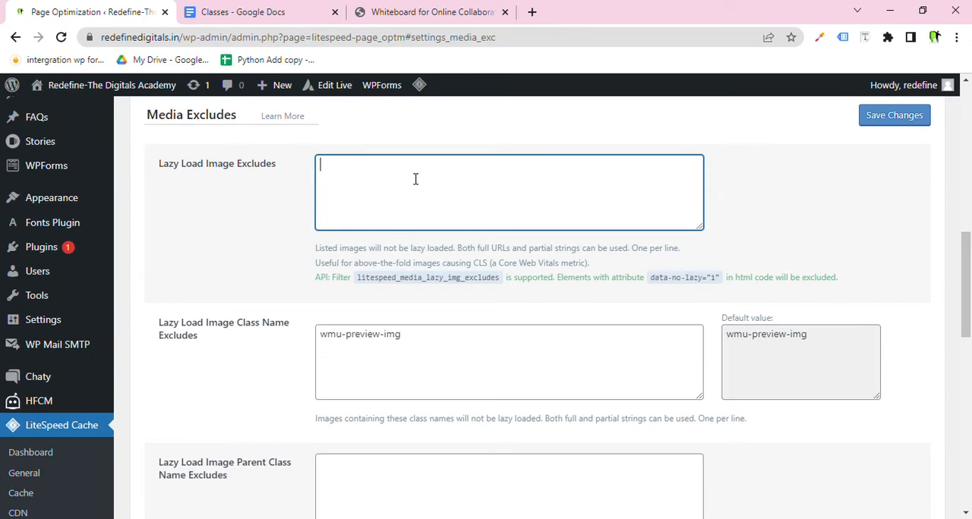
{"action": "scroll", "coordinate": [8, 275], "scroll_direction": "up", "scroll_amount": 10}
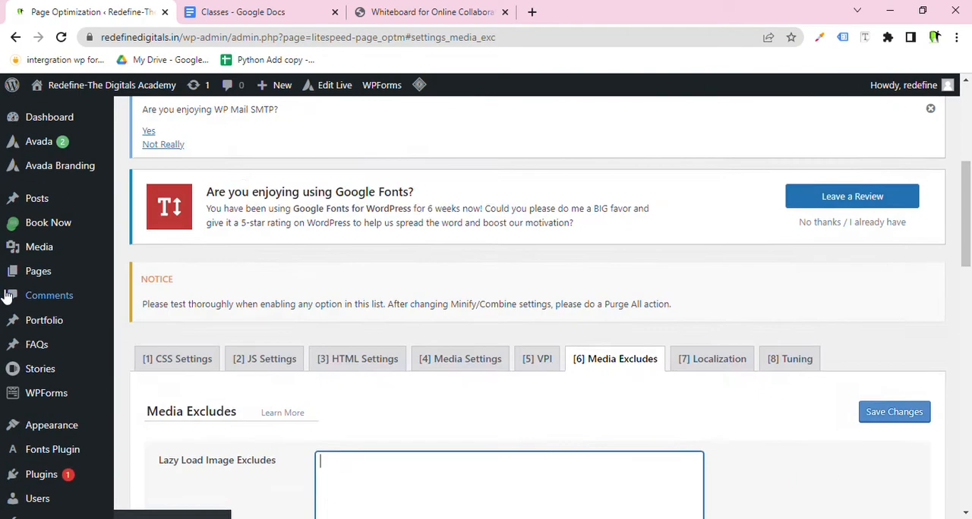
Open the Media Library in a new tab and open the Tata Play image's attachment details.
{"action": "mouse_move", "coordinate": [53, 254]}
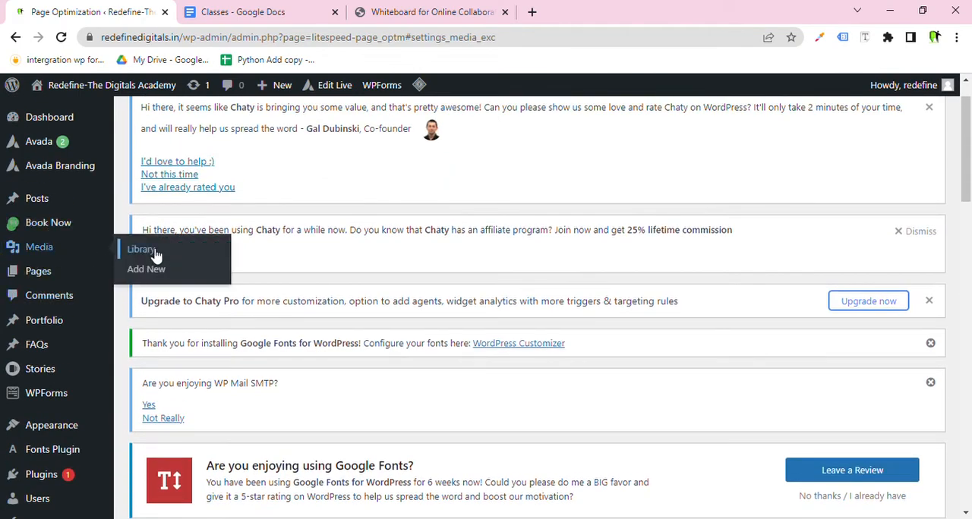
{"action": "middle_click", "coordinate": [143, 255]}
{"action": "left_click", "coordinate": [218, 9]}
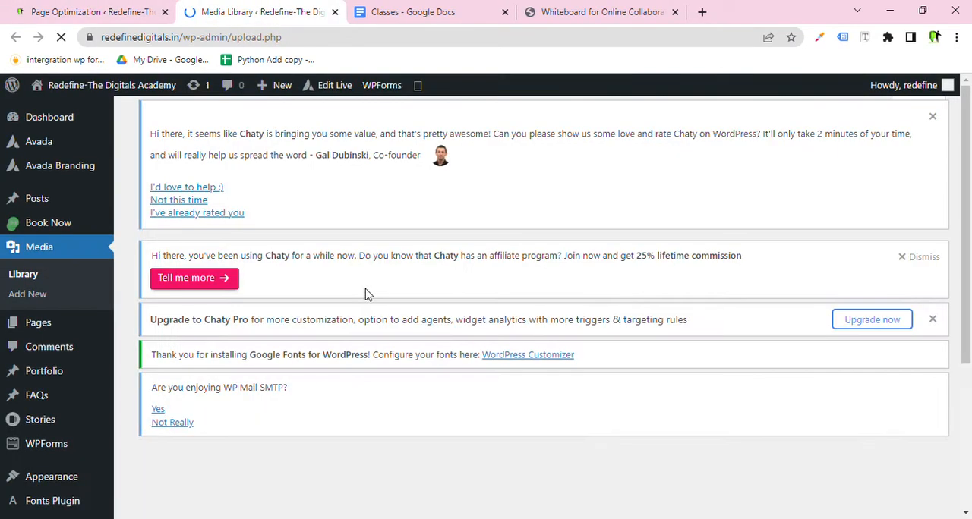
{"action": "scroll", "coordinate": [364, 292], "scroll_direction": "down", "scroll_amount": 3}
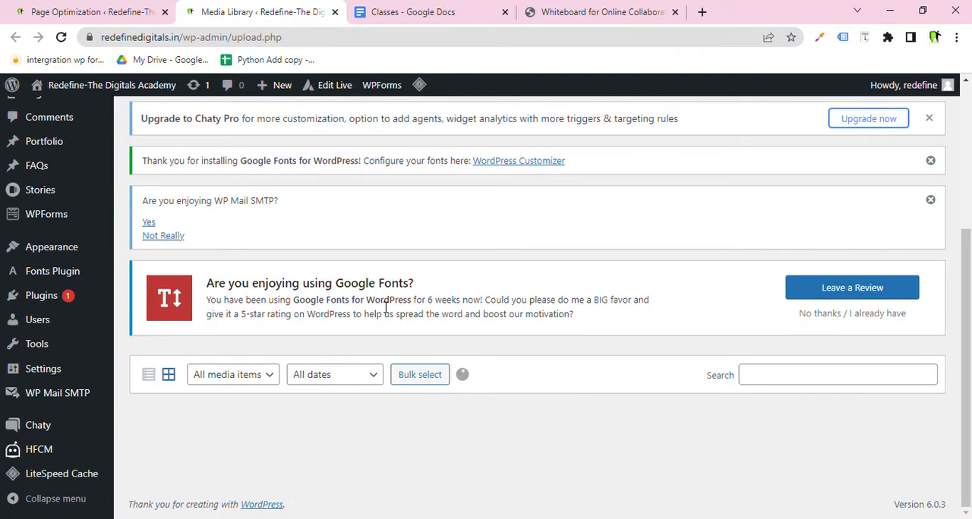
{"action": "scroll", "coordinate": [386, 312], "scroll_direction": "down", "scroll_amount": 8}
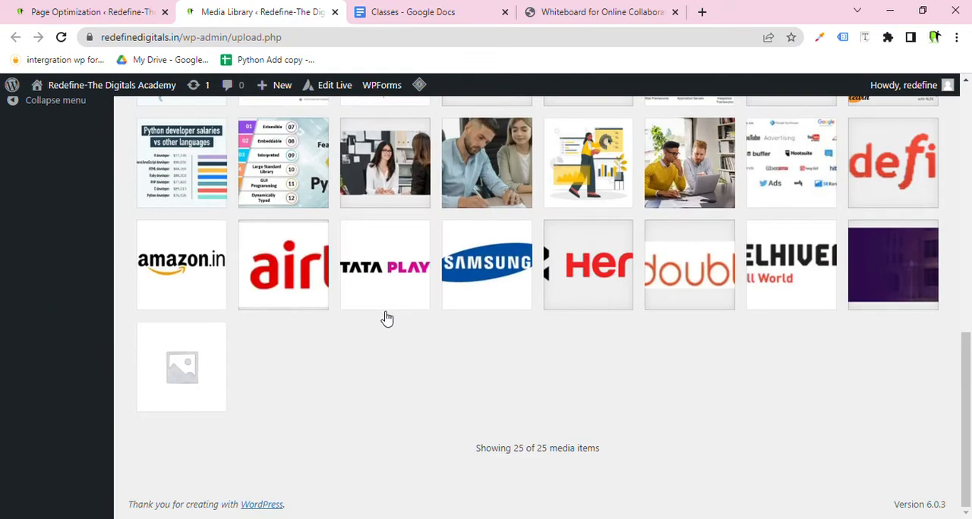
{"action": "left_click", "coordinate": [392, 282]}
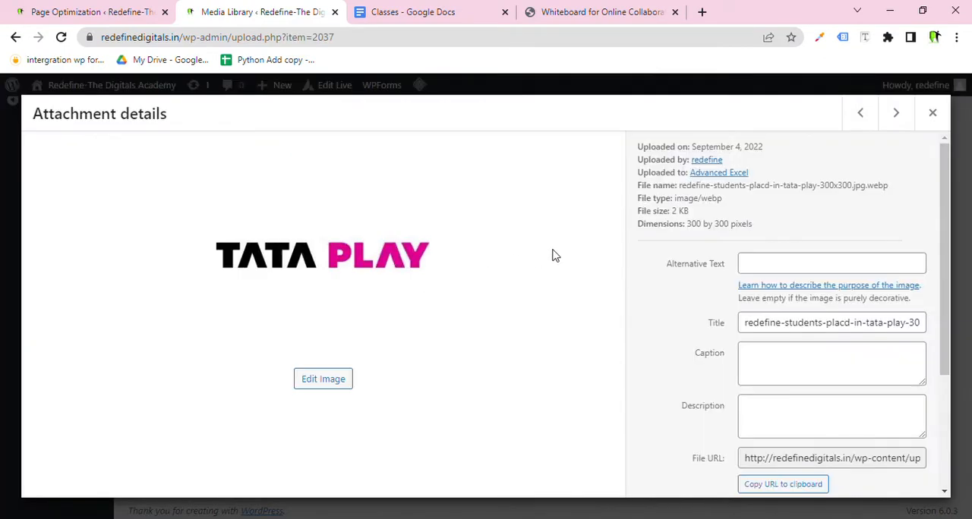
Copy the Tata Play image's file URL to the clipboard and select it in the File URL field.
{"action": "scroll", "coordinate": [767, 331], "scroll_direction": "down", "scroll_amount": 3}
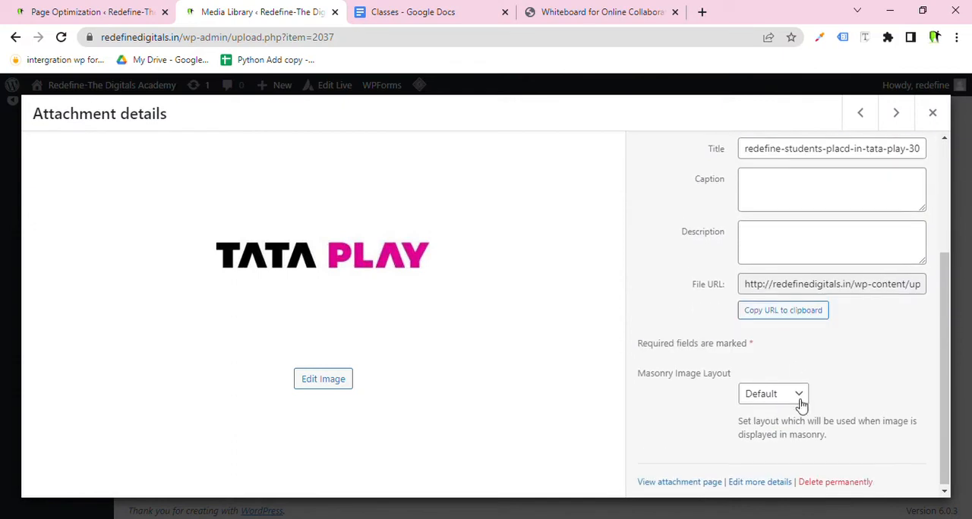
{"action": "left_click", "coordinate": [828, 284]}
{"action": "left_click", "coordinate": [828, 285]}
{"action": "left_click", "coordinate": [810, 311]}
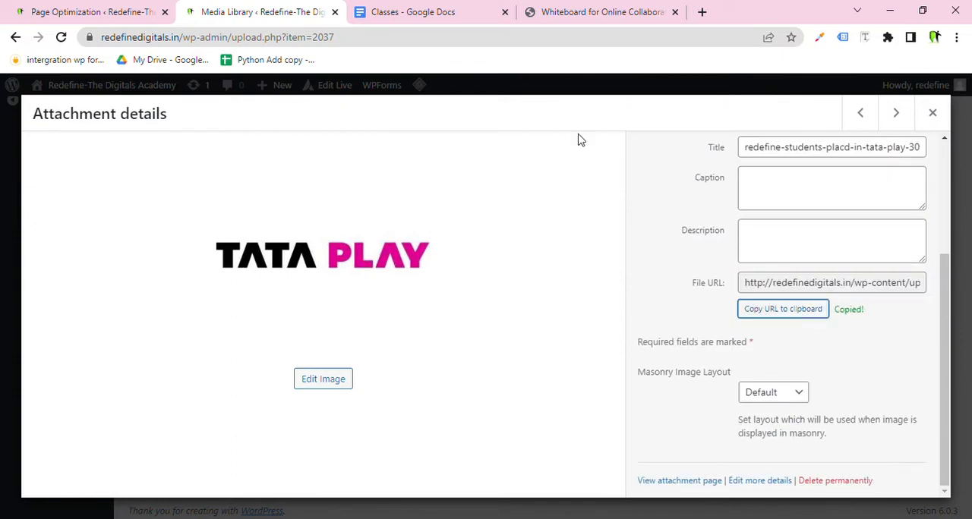
{"action": "left_click", "coordinate": [104, 9]}
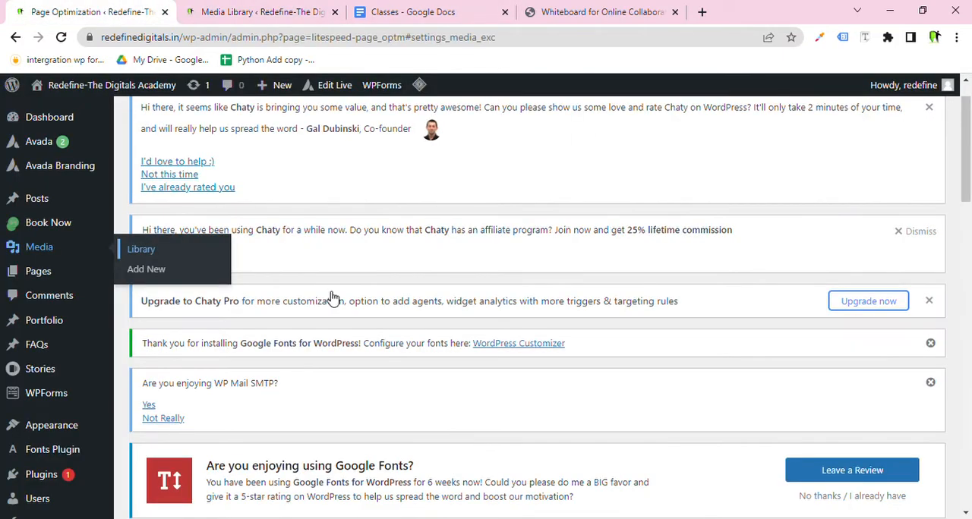
{"action": "left_click", "coordinate": [259, 9]}
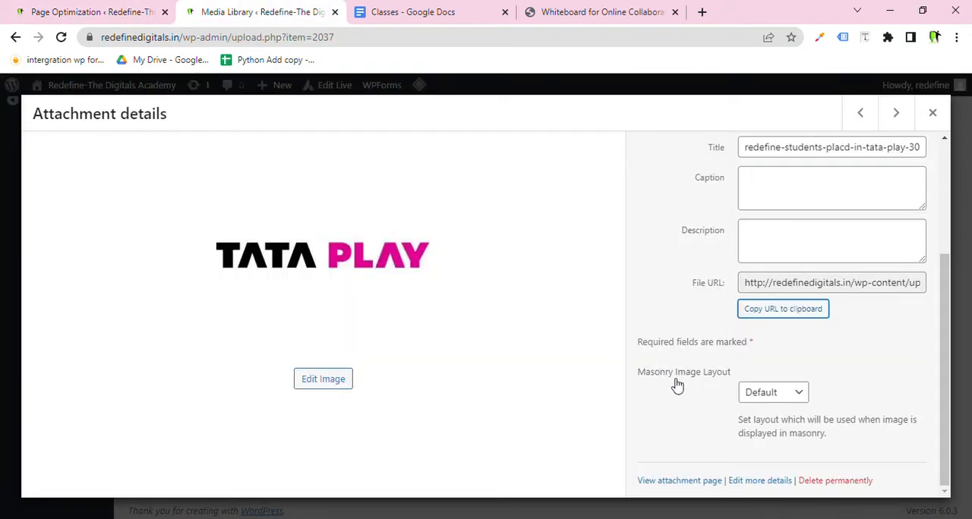
{"action": "left_click", "coordinate": [805, 285]}
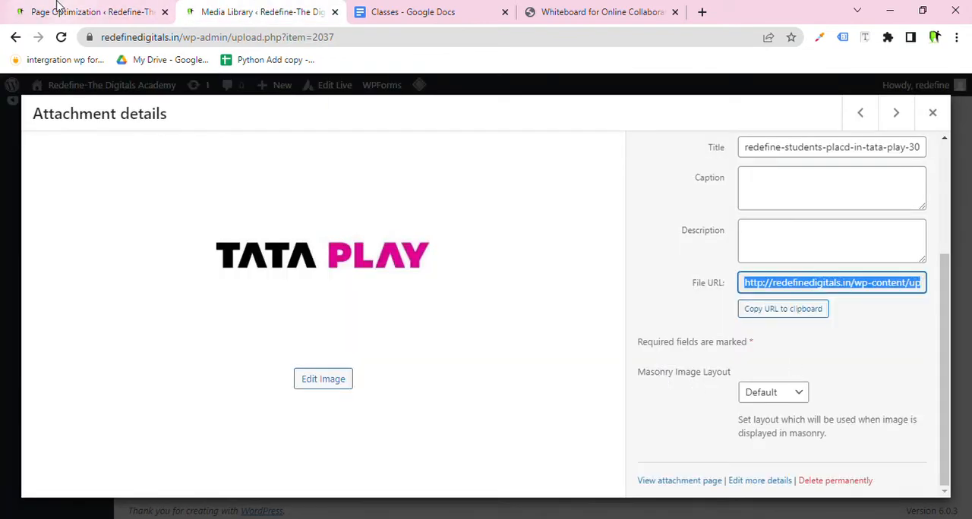
Return to the Page Optimization tab and review the Media Excludes fields.
{"action": "left_click", "coordinate": [32, 8]}
{"action": "scroll", "coordinate": [304, 304], "scroll_direction": "down", "scroll_amount": 10}
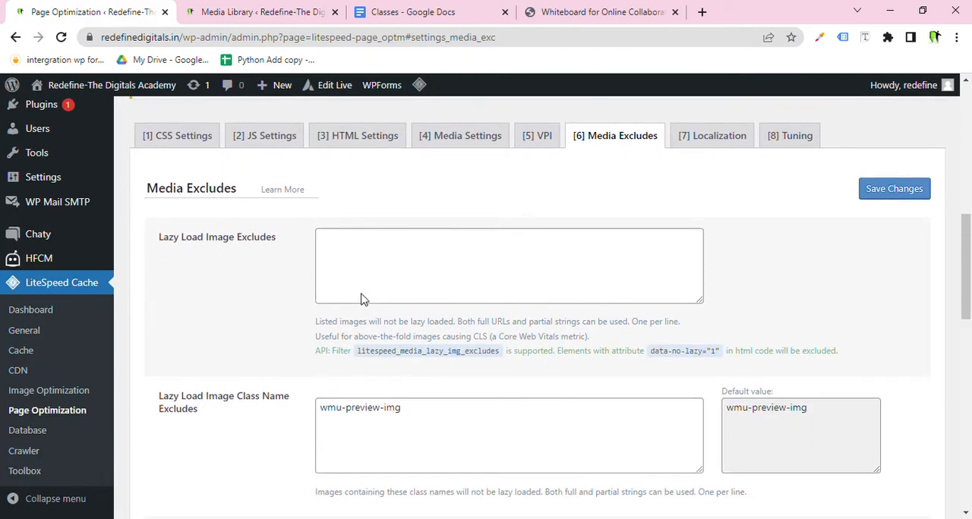
{"action": "scroll", "coordinate": [395, 271], "scroll_direction": "down", "scroll_amount": 12}
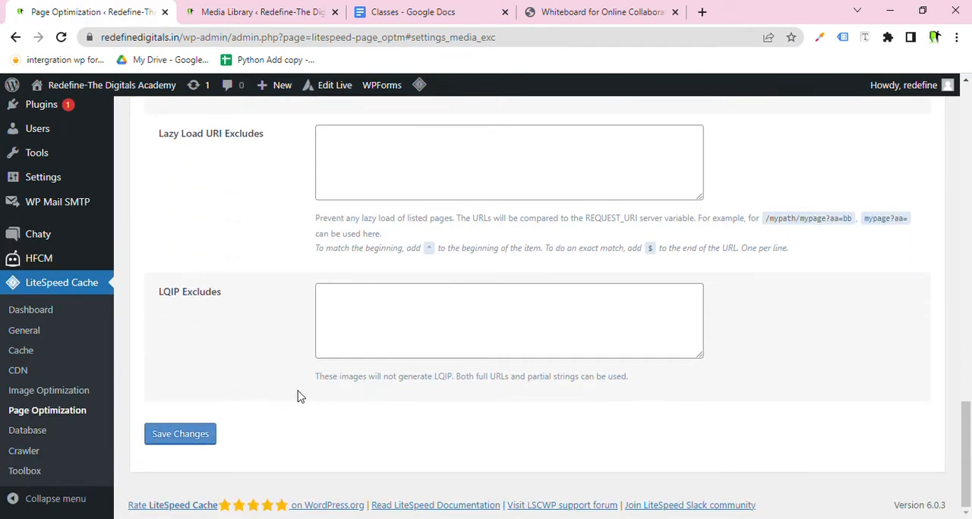
{"action": "scroll", "coordinate": [554, 364], "scroll_direction": "up", "scroll_amount": 18}
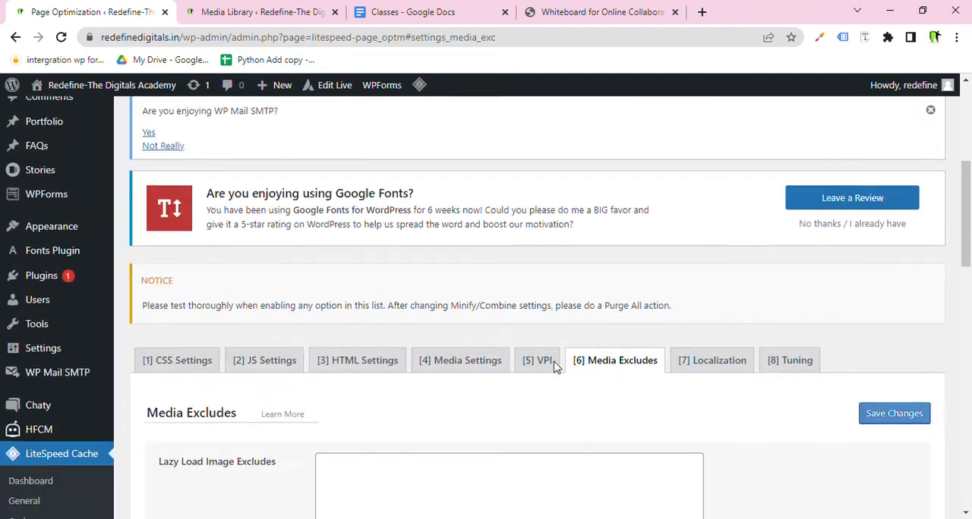
Open the Localization section and review the Gravatar Cache and Localize Resources settings.
{"action": "left_click", "coordinate": [700, 353]}
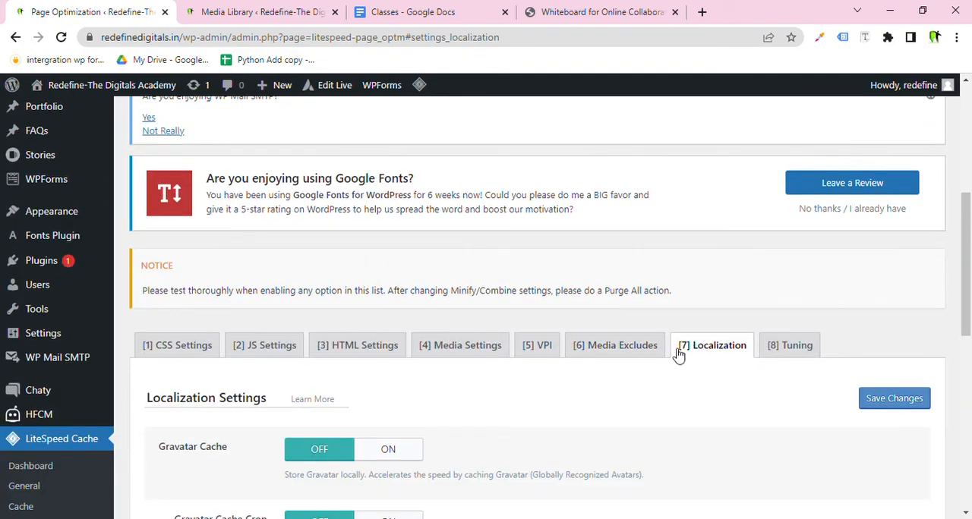
{"action": "scroll", "coordinate": [568, 372], "scroll_direction": "down", "scroll_amount": 3}
{"action": "scroll", "coordinate": [363, 335], "scroll_direction": "down", "scroll_amount": 2}
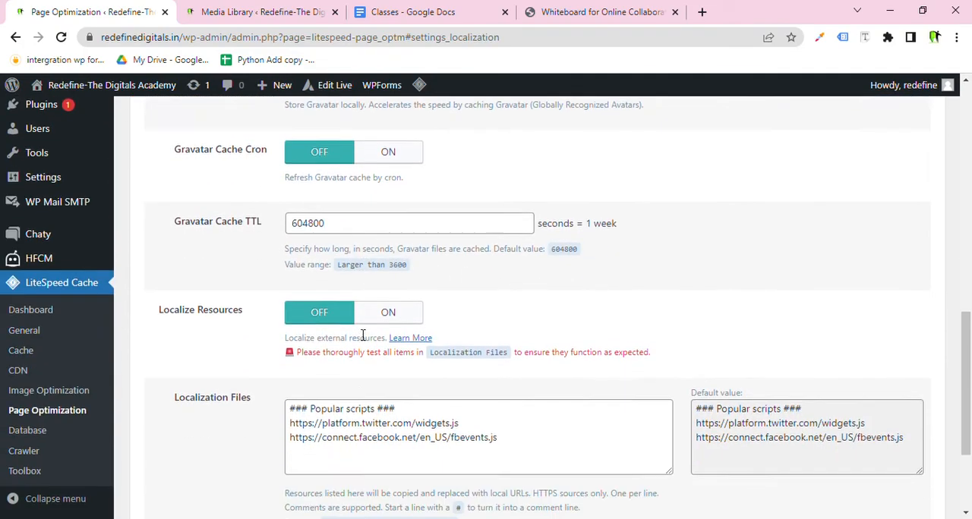
{"action": "scroll", "coordinate": [356, 334], "scroll_direction": "up", "scroll_amount": 3}
{"action": "scroll", "coordinate": [354, 333], "scroll_direction": "down", "scroll_amount": 4}
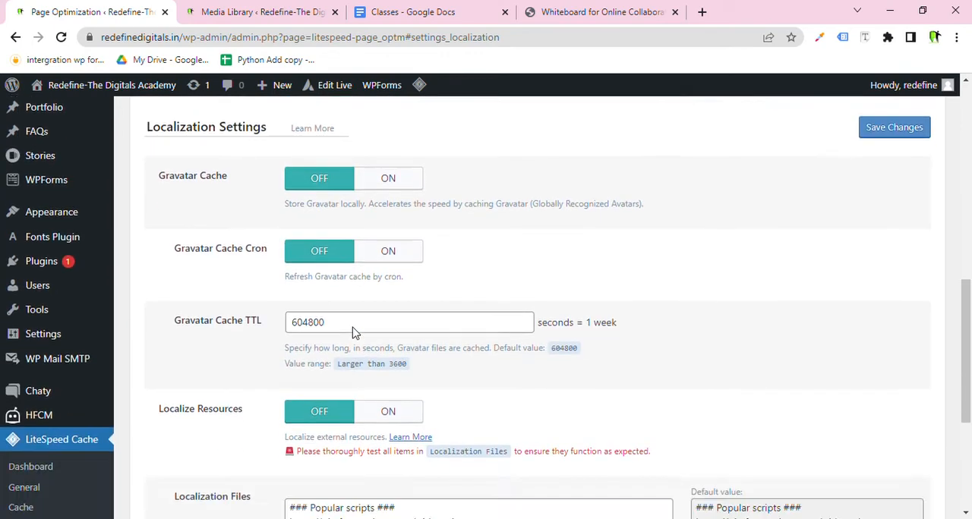
Open the Tuning section and review the CSS Excludes and JS Excludes lists.
{"action": "left_click", "coordinate": [199, 442]}
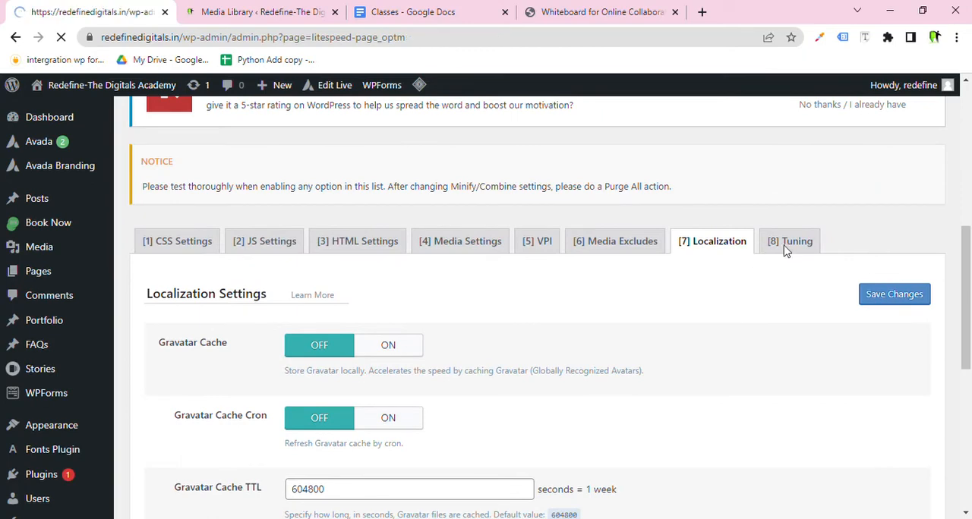
{"action": "scroll", "coordinate": [782, 296], "scroll_direction": "down", "scroll_amount": 3}
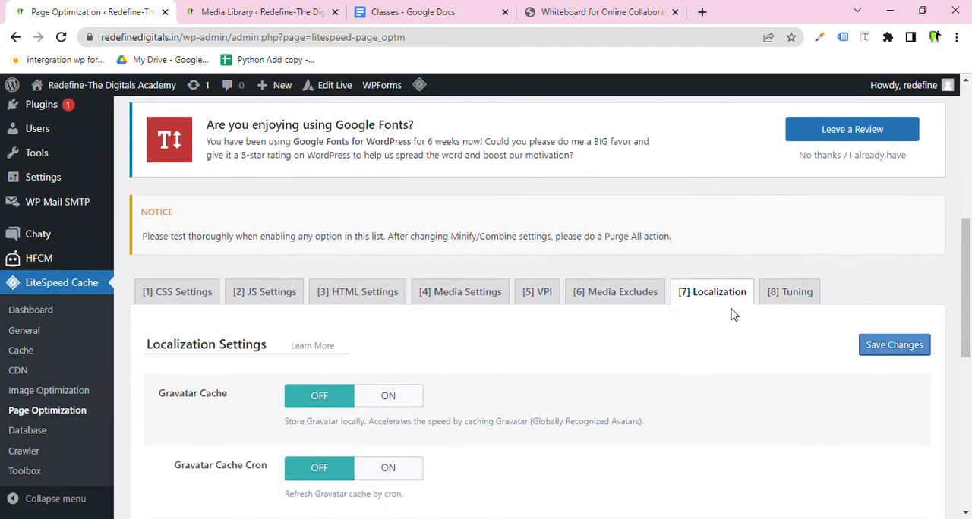
{"action": "left_click", "coordinate": [789, 301]}
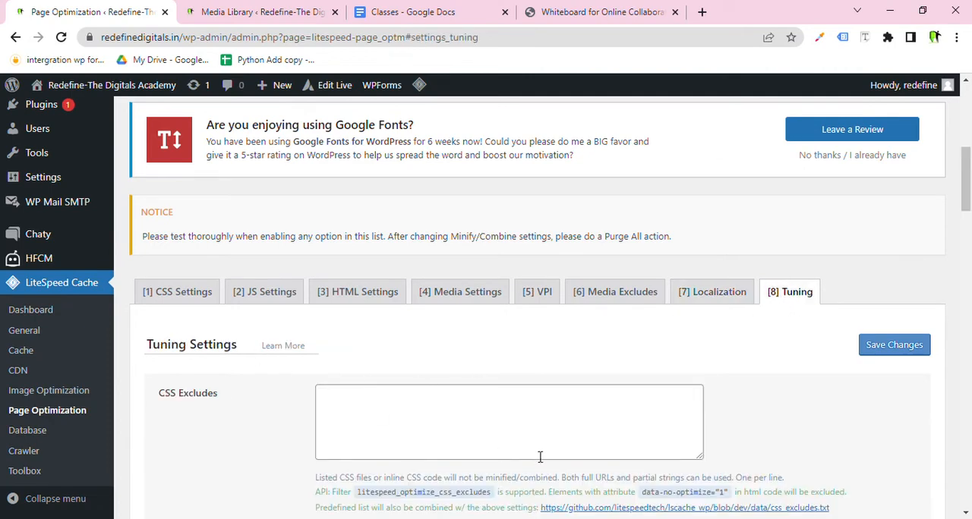
{"action": "scroll", "coordinate": [413, 326], "scroll_direction": "down", "scroll_amount": 3}
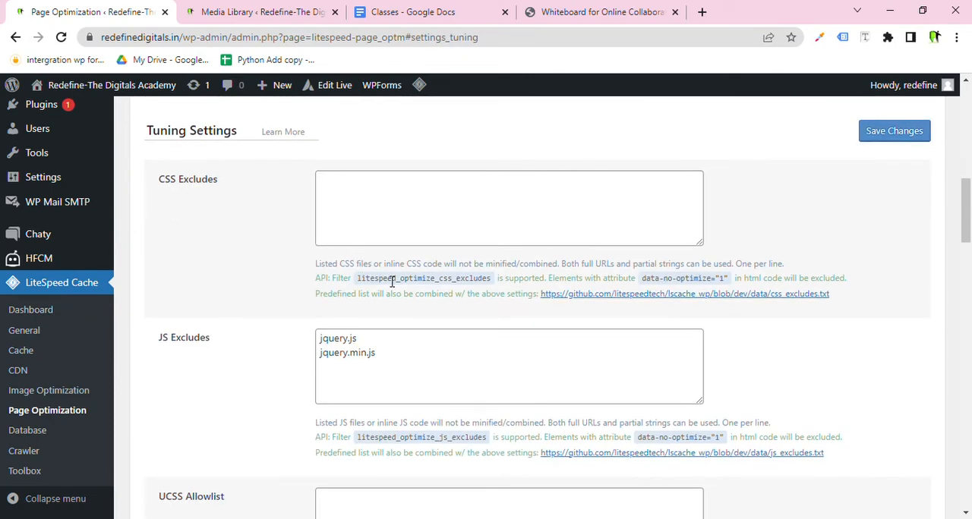
Open the Database optimization page, run Clean All, and scroll down to the Database Summary.
{"action": "scroll", "coordinate": [404, 270], "scroll_direction": "up", "scroll_amount": 2}
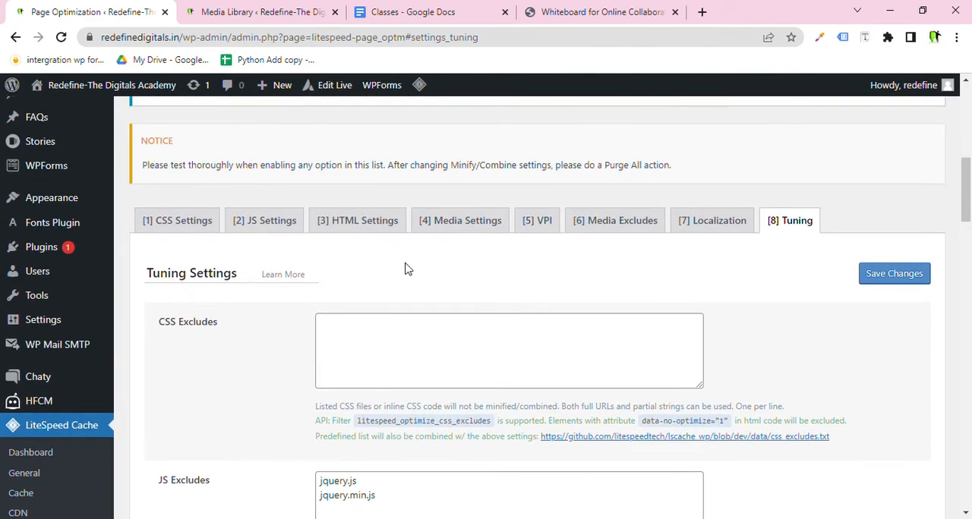
{"action": "scroll", "coordinate": [430, 260], "scroll_direction": "down", "scroll_amount": 4}
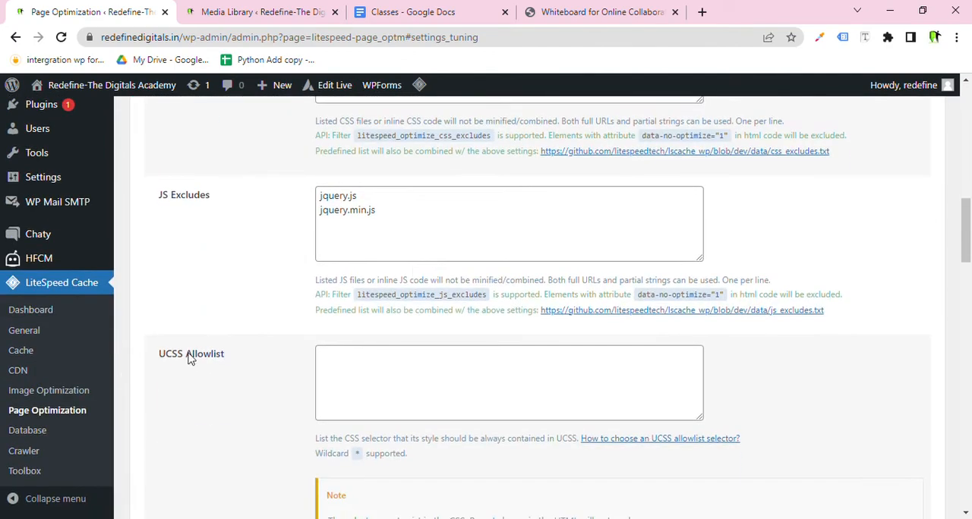
{"action": "left_click", "coordinate": [19, 431]}
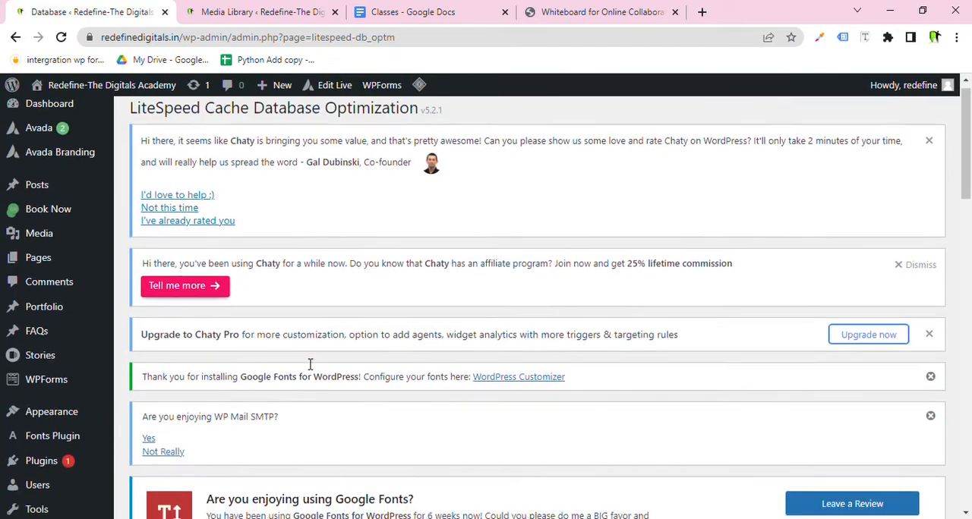
{"action": "scroll", "coordinate": [309, 365], "scroll_direction": "down", "scroll_amount": 8}
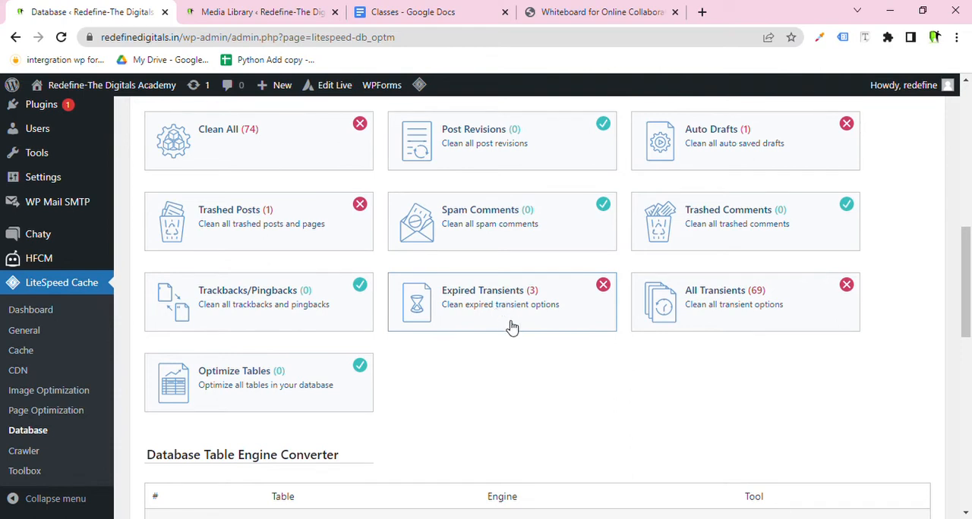
{"action": "left_click", "coordinate": [316, 144]}
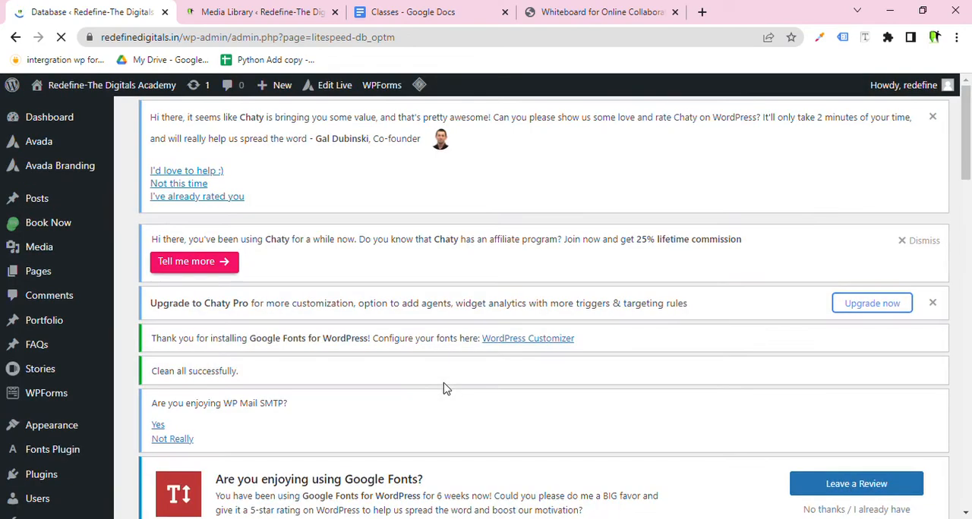
{"action": "scroll", "coordinate": [429, 380], "scroll_direction": "down", "scroll_amount": 4}
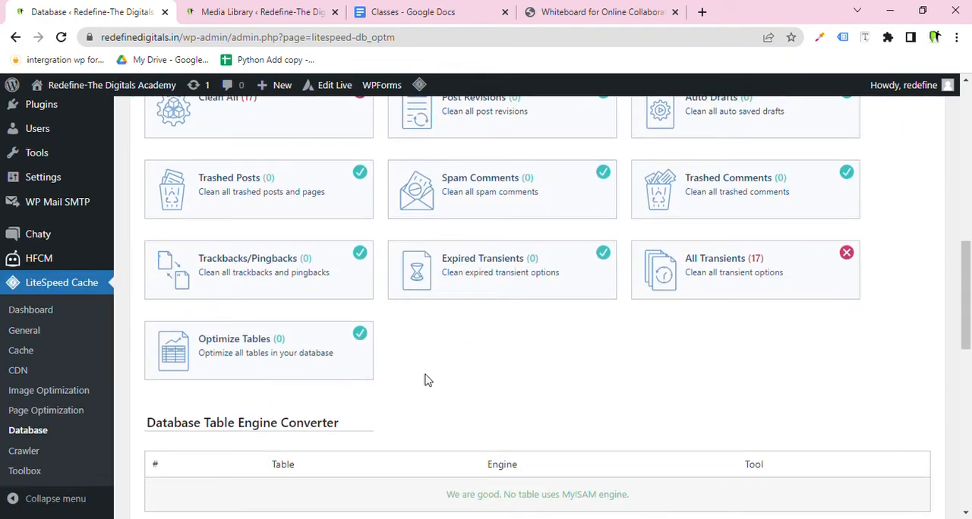
{"action": "scroll", "coordinate": [426, 380], "scroll_direction": "down", "scroll_amount": 3}
{"action": "scroll", "coordinate": [425, 378], "scroll_direction": "down", "scroll_amount": 1}
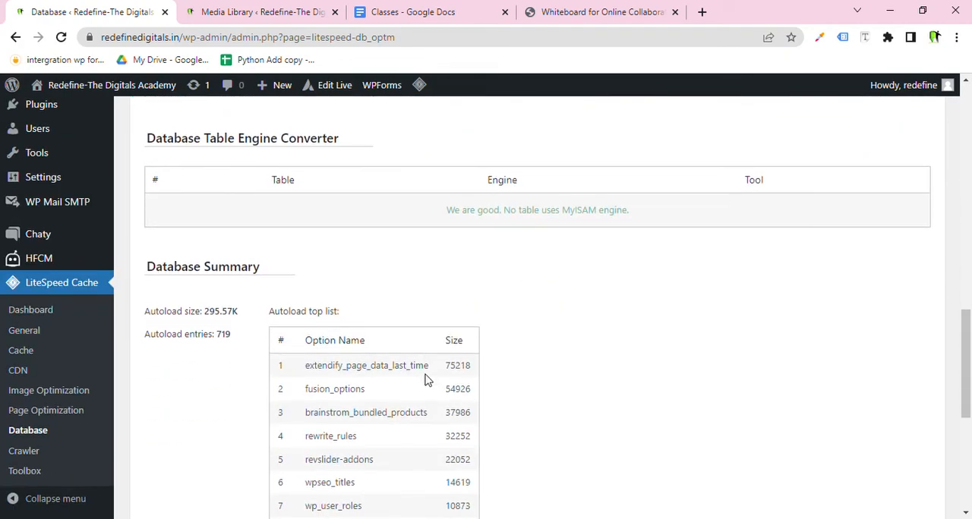
Switch to the whiteboard tab, move it beside the Database tab, and zoom the board out to 45% with the pen selected.
{"action": "left_click", "coordinate": [585, 9]}
{"action": "left_click_drag", "start_coordinate": [585, 9], "coordinate": [261, 11]}
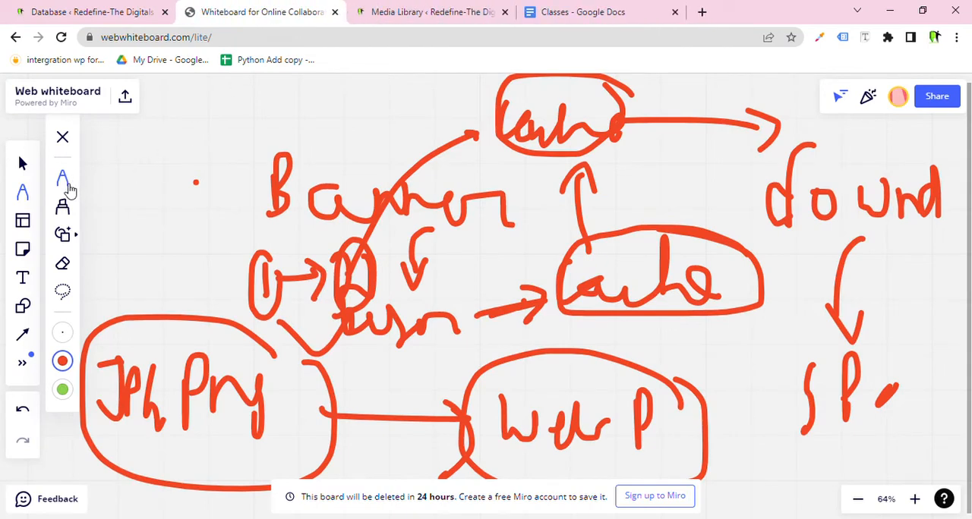
{"action": "left_click", "coordinate": [65, 236]}
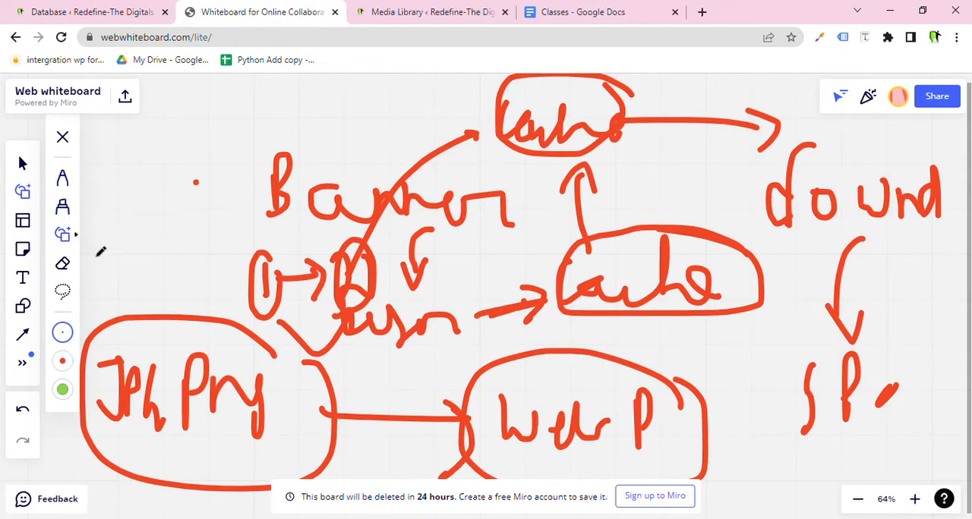
{"action": "left_click_drag", "start_coordinate": [118, 174], "coordinate": [131, 243]}
{"action": "scroll", "coordinate": [275, 228], "scroll_direction": "down", "scroll_amount": 3}
{"action": "left_click", "coordinate": [66, 178]}
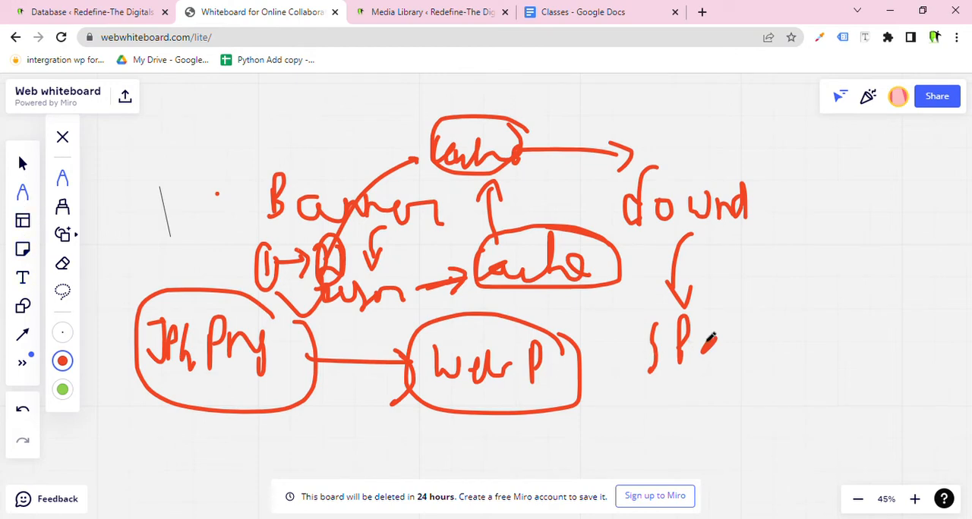
Draw an encircled 'Runs' note beside SP and a boxed 'Table' note connected below it.
{"action": "mouse_move", "coordinate": [760, 304]}
{"action": "left_mouse_down"}
{"action": "mouse_move", "coordinate": [770, 271]}
{"action": "mouse_move", "coordinate": [820, 311]}
{"action": "mouse_move", "coordinate": [890, 311]}
{"action": "mouse_move", "coordinate": [906, 280]}
{"action": "mouse_move", "coordinate": [940, 284]}
{"action": "mouse_move", "coordinate": [883, 252]}
{"action": "mouse_move", "coordinate": [746, 270]}
{"action": "mouse_move", "coordinate": [928, 379]}
{"action": "mouse_move", "coordinate": [958, 319]}
{"action": "left_mouse_up"}
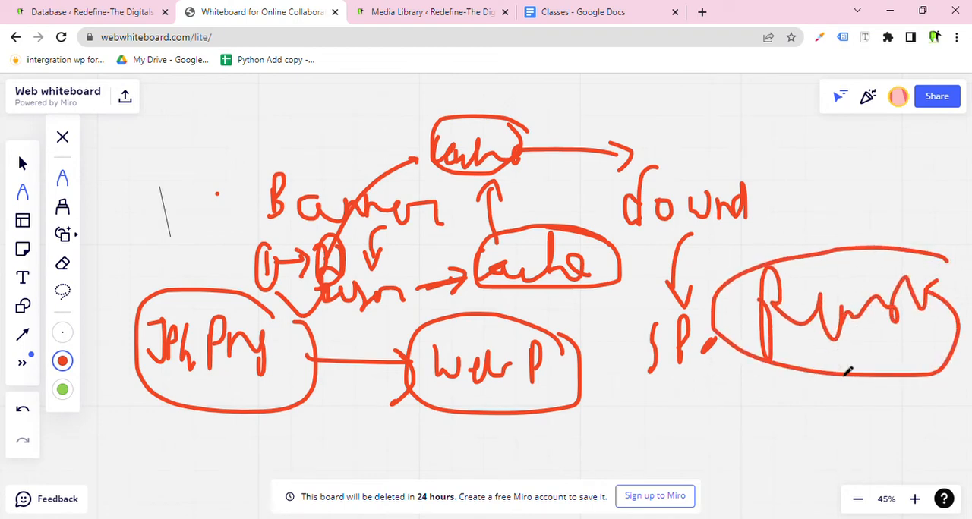
{"action": "mouse_move", "coordinate": [838, 353]}
{"action": "left_mouse_down"}
{"action": "mouse_move", "coordinate": [758, 410]}
{"action": "mouse_move", "coordinate": [761, 429]}
{"action": "mouse_move", "coordinate": [782, 403]}
{"action": "left_mouse_up"}
{"action": "mouse_move", "coordinate": [684, 435]}
{"action": "left_mouse_down"}
{"action": "mouse_move", "coordinate": [711, 430]}
{"action": "mouse_move", "coordinate": [714, 469]}
{"action": "left_mouse_up"}
{"action": "left_click_drag", "start_coordinate": [739, 454], "coordinate": [744, 464]}
{"action": "mouse_move", "coordinate": [756, 422]}
{"action": "left_mouse_down"}
{"action": "mouse_move", "coordinate": [753, 437]}
{"action": "mouse_move", "coordinate": [770, 449]}
{"action": "mouse_move", "coordinate": [803, 441]}
{"action": "mouse_move", "coordinate": [816, 455]}
{"action": "mouse_move", "coordinate": [807, 413]}
{"action": "mouse_move", "coordinate": [697, 416]}
{"action": "left_mouse_up"}
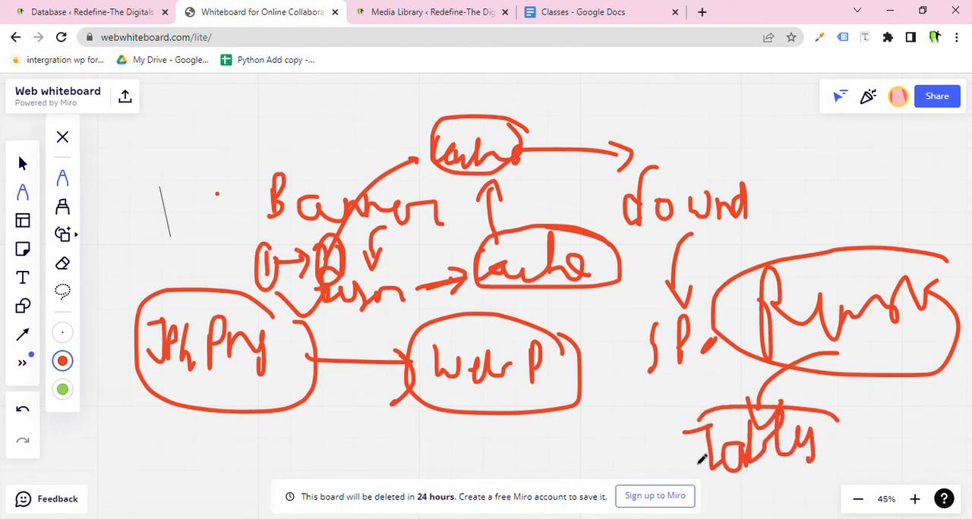
{"action": "mouse_move", "coordinate": [700, 459]}
{"action": "left_mouse_down"}
{"action": "mouse_move", "coordinate": [808, 482]}
{"action": "mouse_move", "coordinate": [703, 414]}
{"action": "left_mouse_up"}
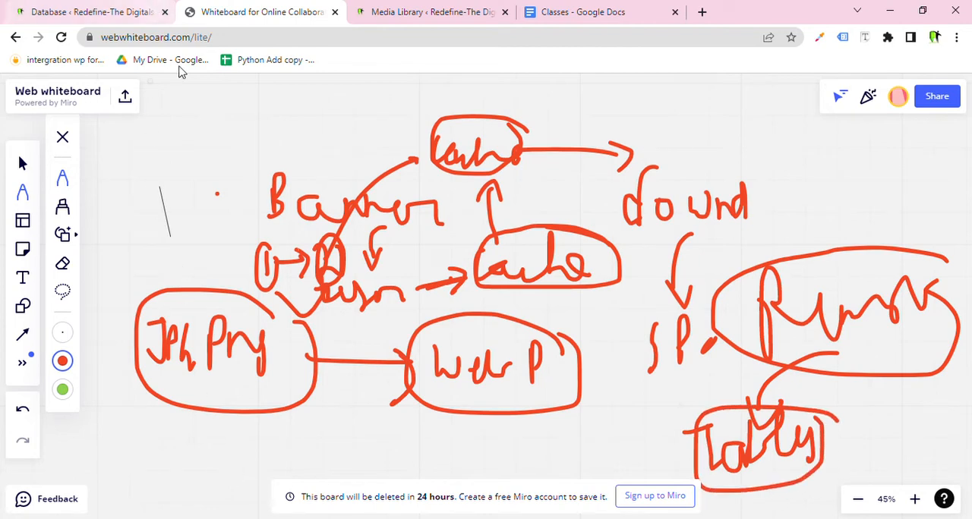
Sketch an arrow to an 'S' mark, an encircled 'content' note at the top linked to Runs, and check marks near Table.
{"action": "mouse_move", "coordinate": [819, 427]}
{"action": "left_mouse_down"}
{"action": "mouse_move", "coordinate": [890, 440]}
{"action": "mouse_move", "coordinate": [879, 458]}
{"action": "left_mouse_up"}
{"action": "mouse_move", "coordinate": [925, 418]}
{"action": "left_mouse_down"}
{"action": "mouse_move", "coordinate": [913, 454]}
{"action": "mouse_move", "coordinate": [930, 413]}
{"action": "left_mouse_up"}
{"action": "mouse_move", "coordinate": [875, 429]}
{"action": "left_mouse_down"}
{"action": "mouse_move", "coordinate": [824, 169]}
{"action": "mouse_move", "coordinate": [818, 191]}
{"action": "mouse_move", "coordinate": [845, 199]}
{"action": "left_mouse_up"}
{"action": "mouse_move", "coordinate": [792, 145]}
{"action": "left_mouse_down"}
{"action": "mouse_move", "coordinate": [779, 174]}
{"action": "mouse_move", "coordinate": [797, 142]}
{"action": "mouse_move", "coordinate": [836, 169]}
{"action": "mouse_move", "coordinate": [868, 145]}
{"action": "mouse_move", "coordinate": [897, 161]}
{"action": "mouse_move", "coordinate": [920, 142]}
{"action": "mouse_move", "coordinate": [931, 163]}
{"action": "mouse_move", "coordinate": [945, 146]}
{"action": "left_mouse_up"}
{"action": "left_click_drag", "start_coordinate": [923, 115], "coordinate": [940, 141]}
{"action": "mouse_move", "coordinate": [824, 99]}
{"action": "left_mouse_down"}
{"action": "mouse_move", "coordinate": [720, 157]}
{"action": "mouse_move", "coordinate": [873, 195]}
{"action": "mouse_move", "coordinate": [941, 147]}
{"action": "mouse_move", "coordinate": [932, 120]}
{"action": "left_mouse_up"}
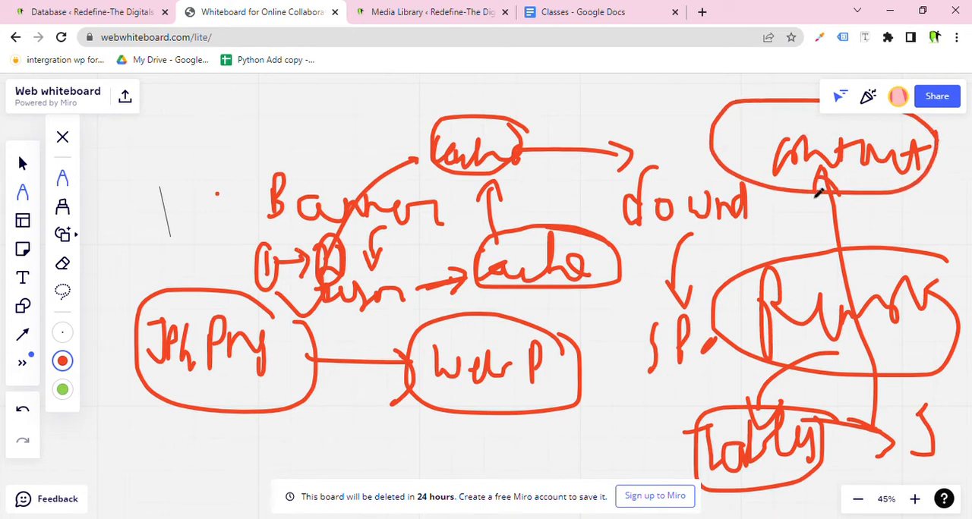
{"action": "mouse_move", "coordinate": [807, 187]}
{"action": "left_mouse_down"}
{"action": "mouse_move", "coordinate": [805, 237]}
{"action": "mouse_move", "coordinate": [818, 225]}
{"action": "left_mouse_up"}
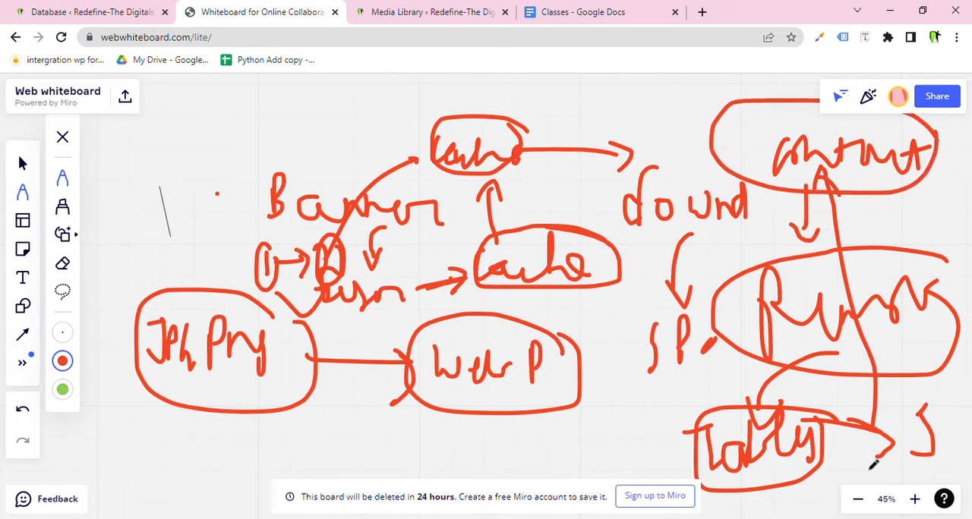
{"action": "left_click_drag", "start_coordinate": [608, 461], "coordinate": [674, 408]}
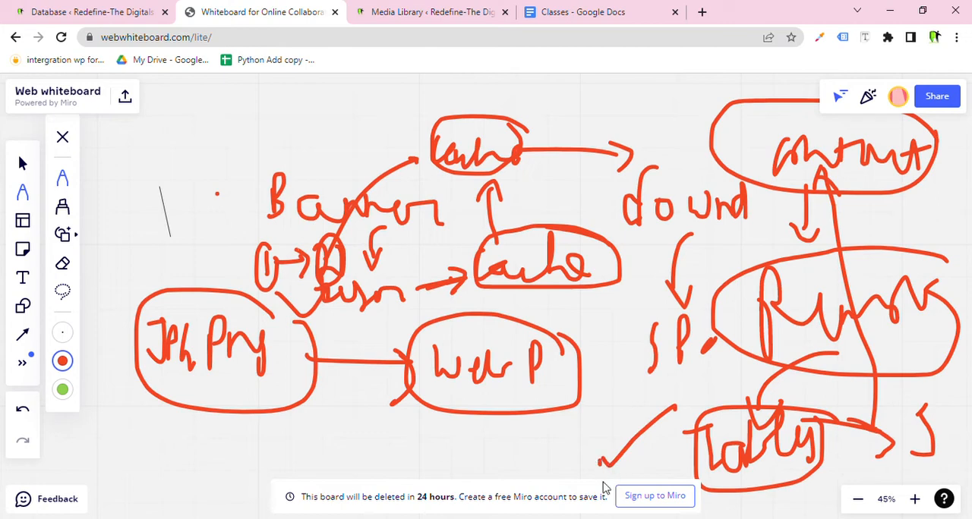
{"action": "left_click_drag", "start_coordinate": [619, 479], "coordinate": [682, 420]}
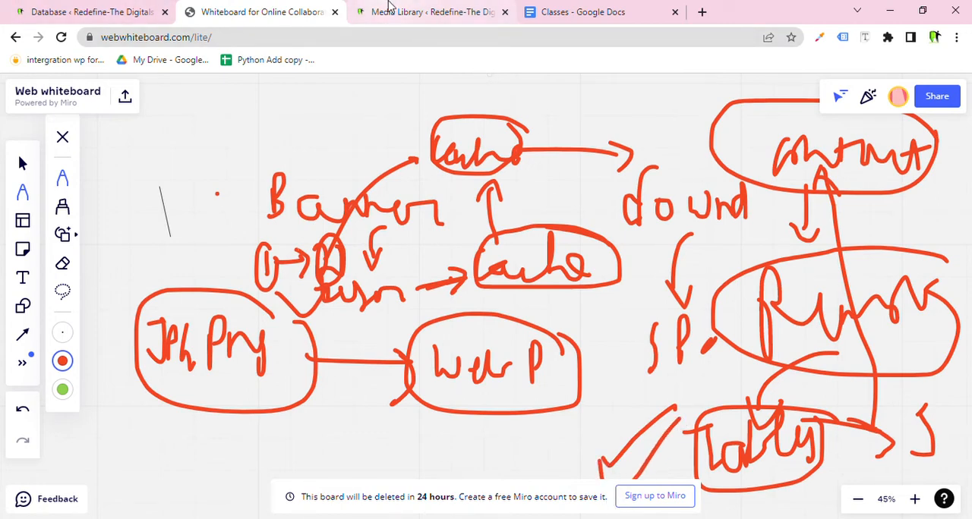
Return to the Database page and clean All Transients.
{"action": "left_click", "coordinate": [17, 6]}
{"action": "scroll", "coordinate": [390, 358], "scroll_direction": "down", "scroll_amount": 1}
{"action": "scroll", "coordinate": [391, 359], "scroll_direction": "up", "scroll_amount": 5}
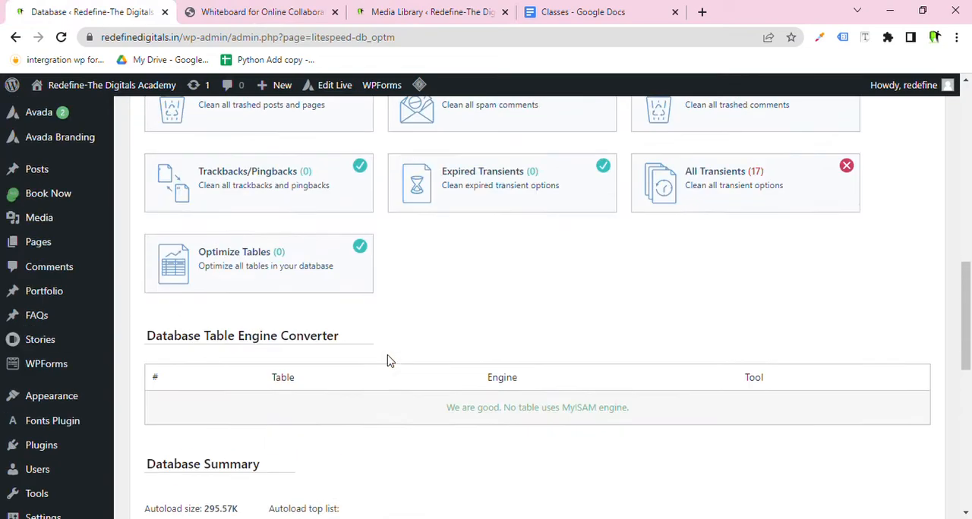
{"action": "scroll", "coordinate": [752, 272], "scroll_direction": "up", "scroll_amount": 2}
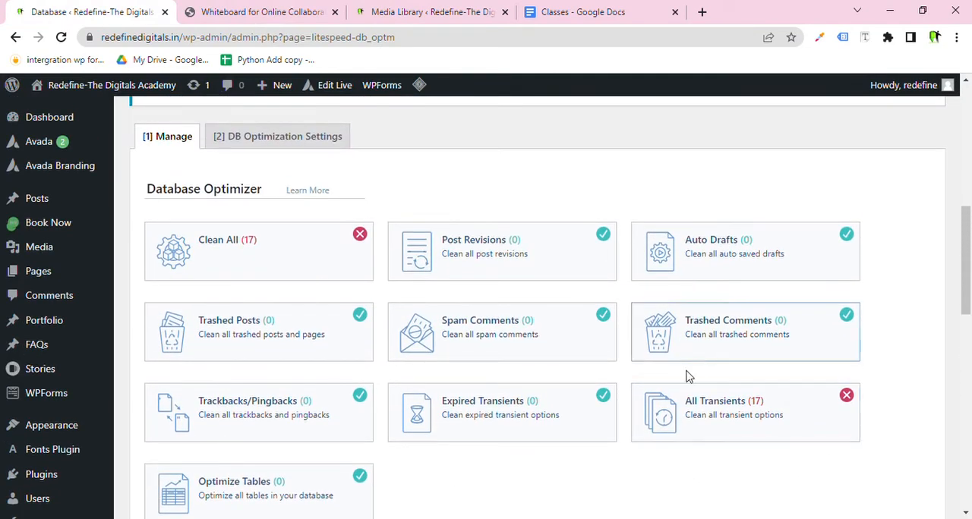
{"action": "left_click", "coordinate": [735, 423]}
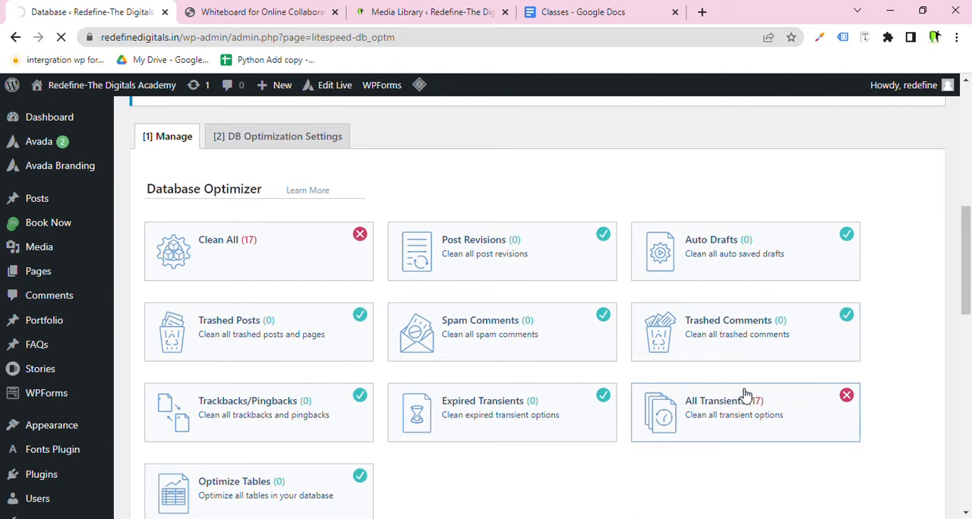
{"action": "scroll", "coordinate": [742, 394], "scroll_direction": "down", "scroll_amount": 4}
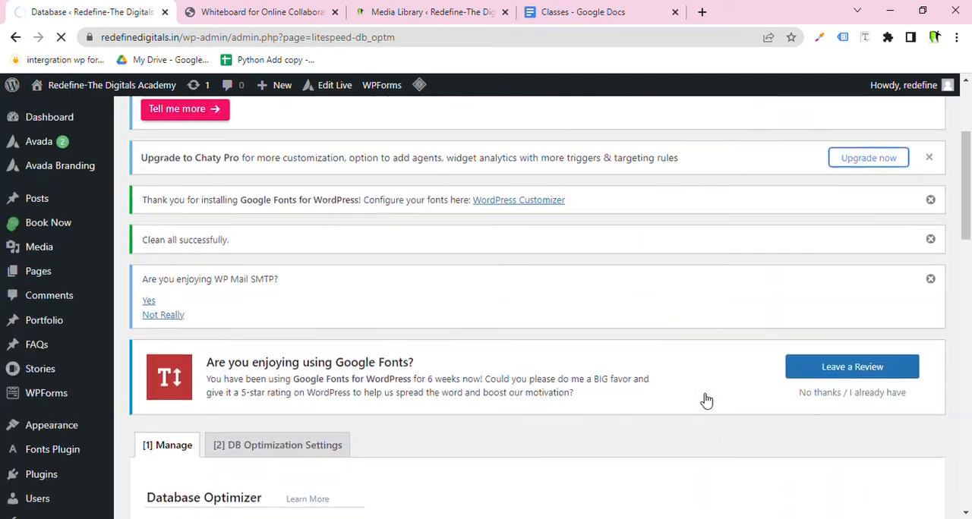
{"action": "scroll", "coordinate": [496, 405], "scroll_direction": "down", "scroll_amount": 1}
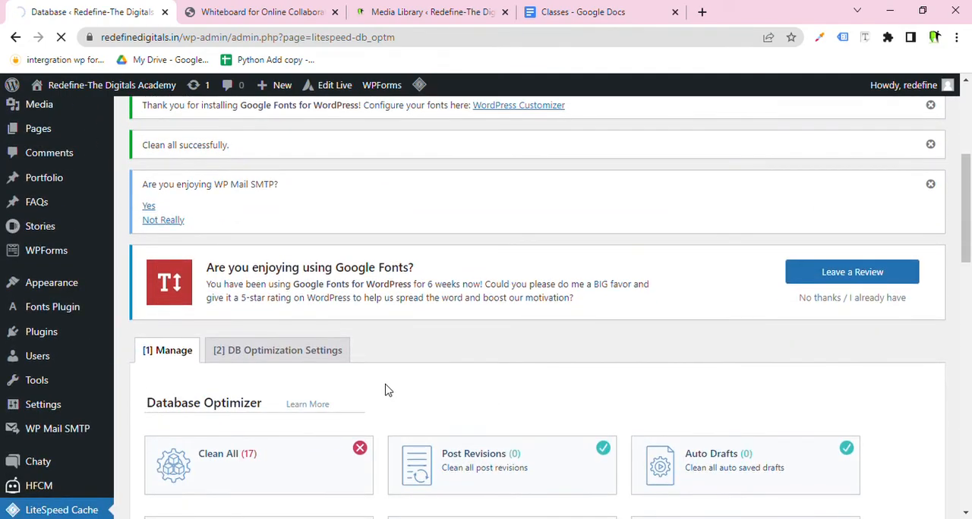
{"action": "scroll", "coordinate": [65, 339], "scroll_direction": "down", "scroll_amount": 2}
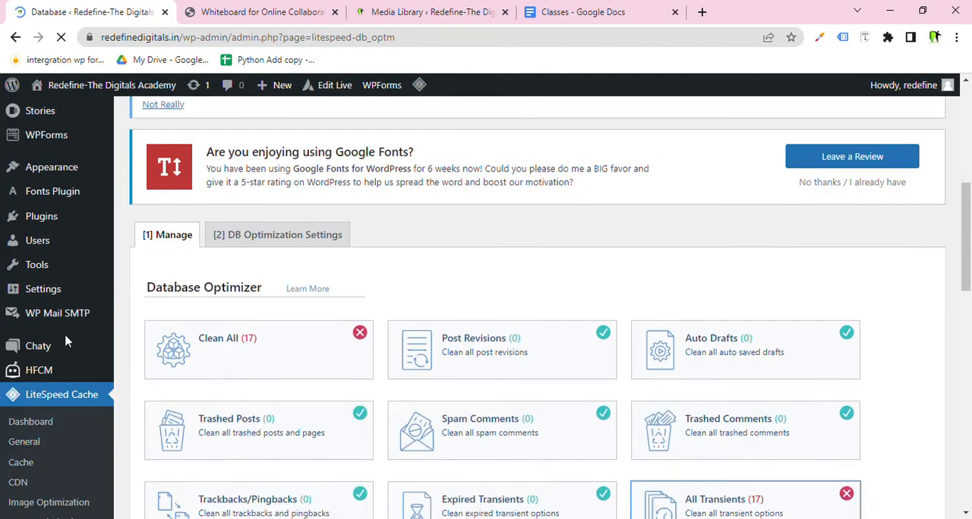
{"action": "scroll", "coordinate": [380, 302], "scroll_direction": "down", "scroll_amount": 5}
{"action": "scroll", "coordinate": [76, 322], "scroll_direction": "down", "scroll_amount": 3}
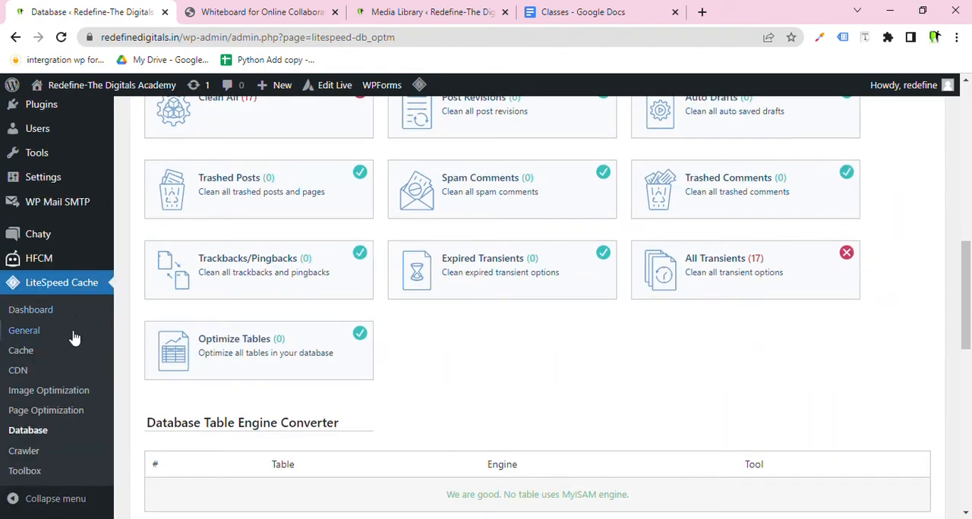
Open the Crawler page and review the Crawler Cron summary and its status legend.
{"action": "left_click", "coordinate": [51, 451]}
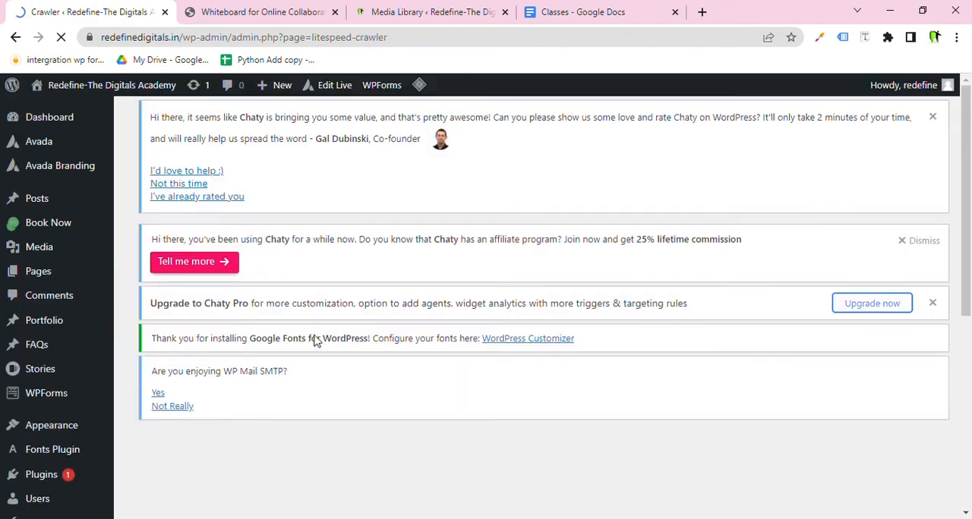
{"action": "scroll", "coordinate": [316, 342], "scroll_direction": "down", "scroll_amount": 3}
{"action": "scroll", "coordinate": [318, 344], "scroll_direction": "down", "scroll_amount": 5}
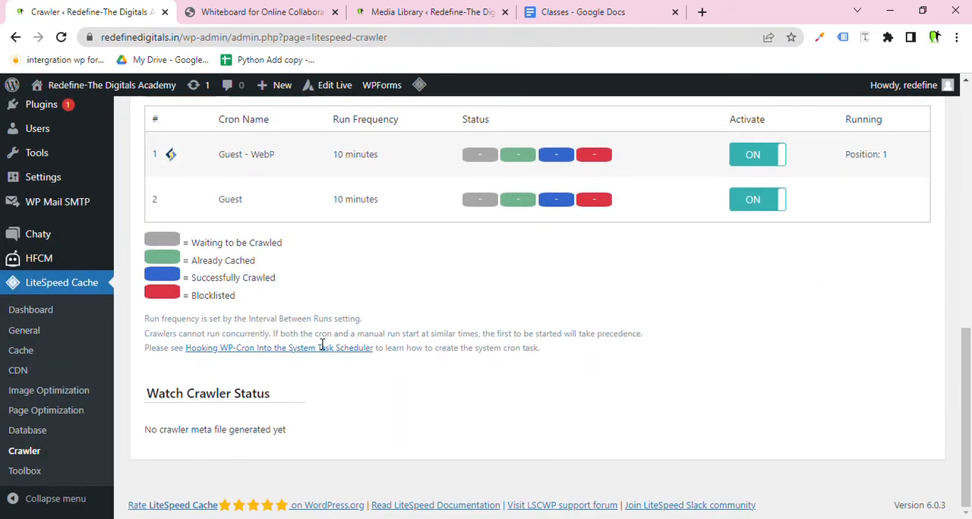
{"action": "scroll", "coordinate": [323, 345], "scroll_direction": "up", "scroll_amount": 1}
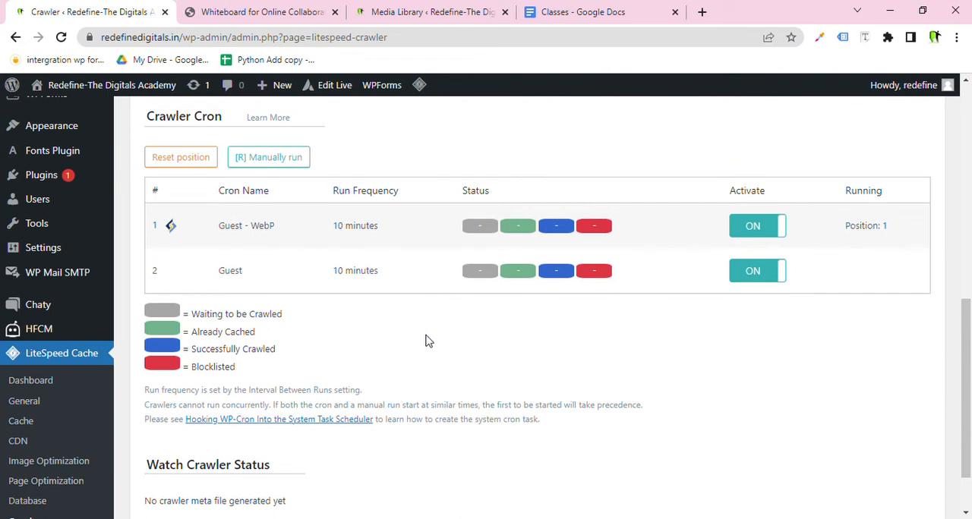
{"action": "scroll", "coordinate": [425, 341], "scroll_direction": "down", "scroll_amount": 1}
{"action": "scroll", "coordinate": [425, 341], "scroll_direction": "up", "scroll_amount": 1}
{"action": "scroll", "coordinate": [426, 341], "scroll_direction": "up", "scroll_amount": 1}
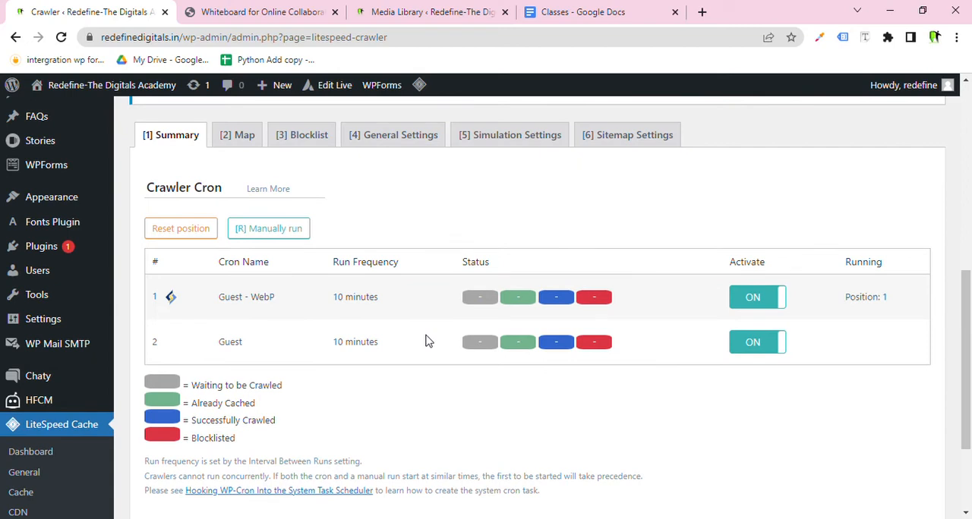
{"action": "scroll", "coordinate": [425, 341], "scroll_direction": "down", "scroll_amount": 2}
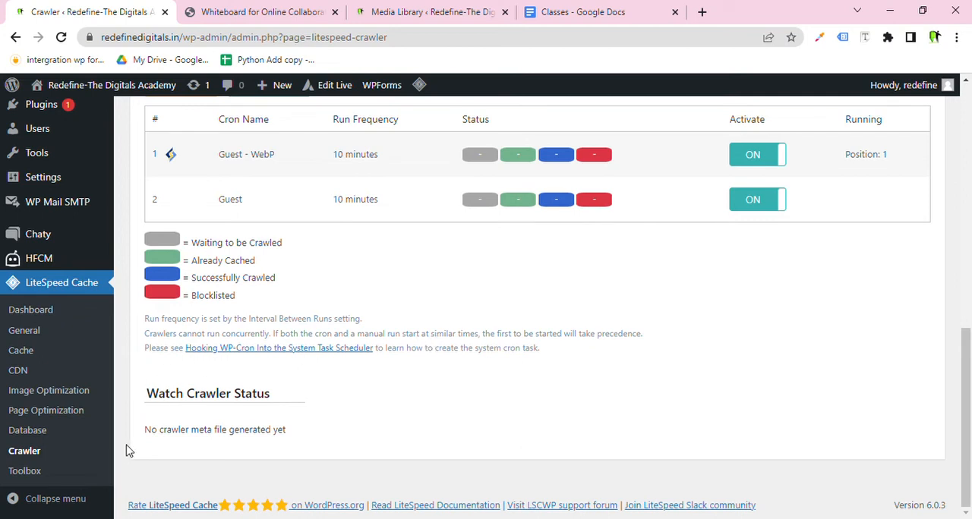
Open the Toolbox page and review the Purge options.
{"action": "left_click", "coordinate": [64, 474]}
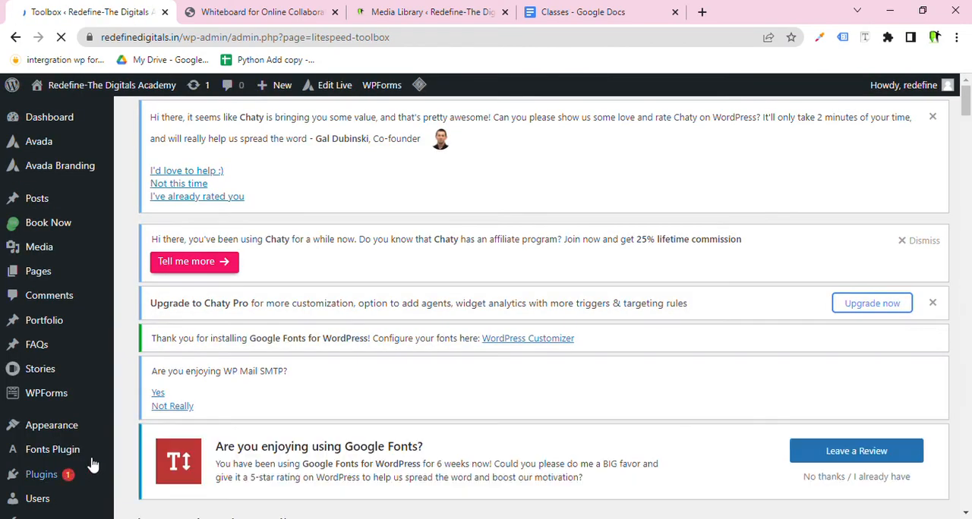
{"action": "scroll", "coordinate": [336, 422], "scroll_direction": "down", "scroll_amount": 5}
{"action": "scroll", "coordinate": [339, 423], "scroll_direction": "down", "scroll_amount": 2}
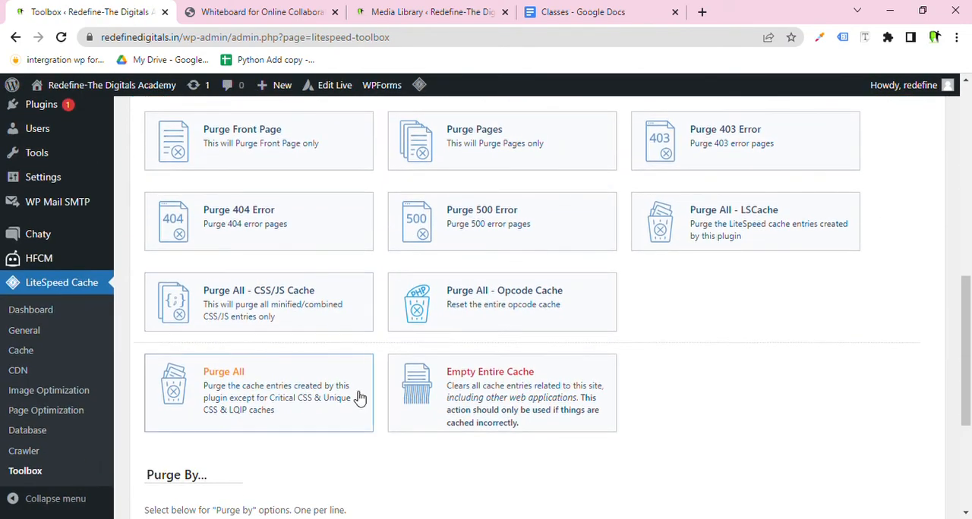
{"action": "scroll", "coordinate": [360, 398], "scroll_direction": "up", "scroll_amount": 2}
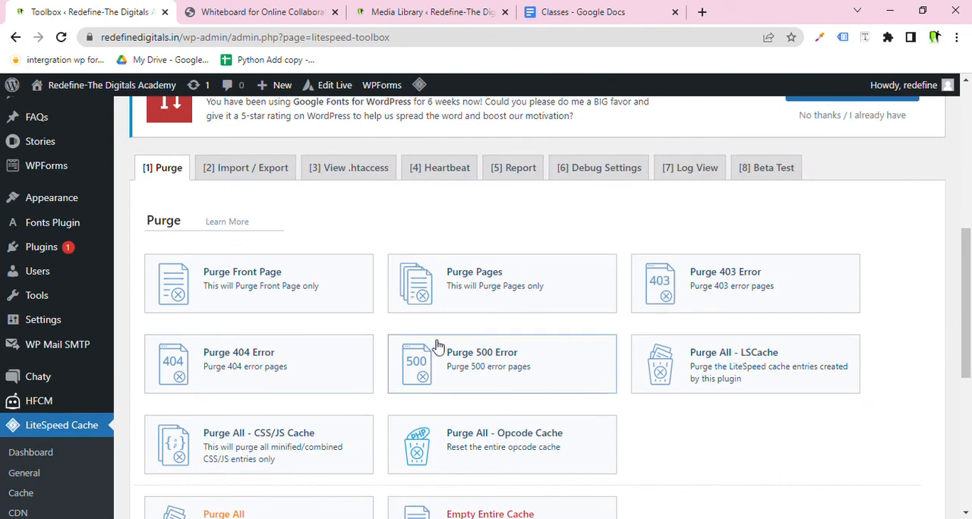
Open the Import / Export section and export all LiteSpeed Cache settings to a file.
{"action": "left_click", "coordinate": [269, 170]}
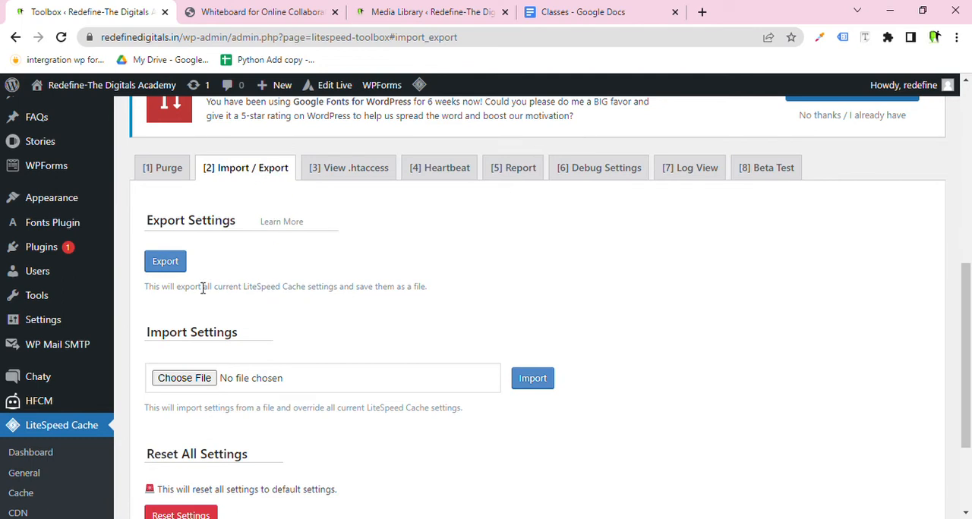
{"action": "scroll", "coordinate": [203, 289], "scroll_direction": "down", "scroll_amount": 1}
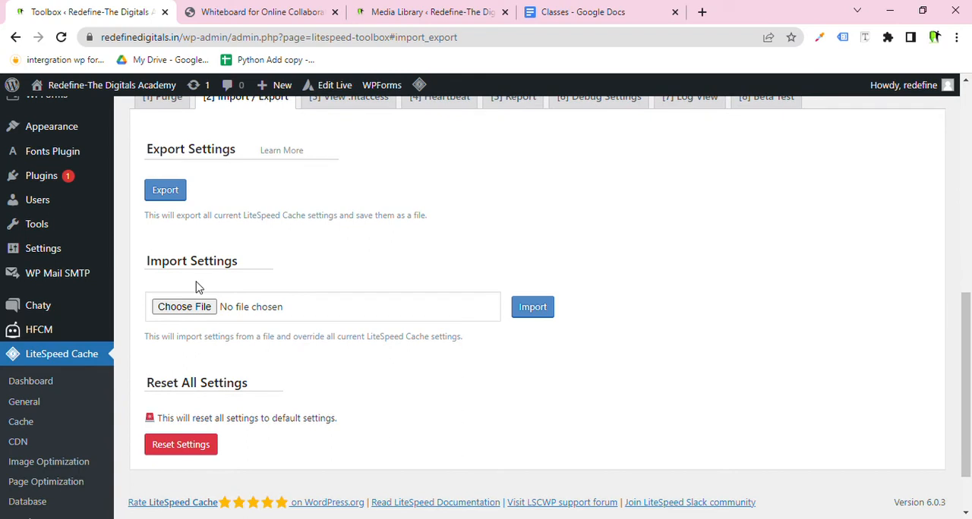
{"action": "left_click", "coordinate": [174, 192]}
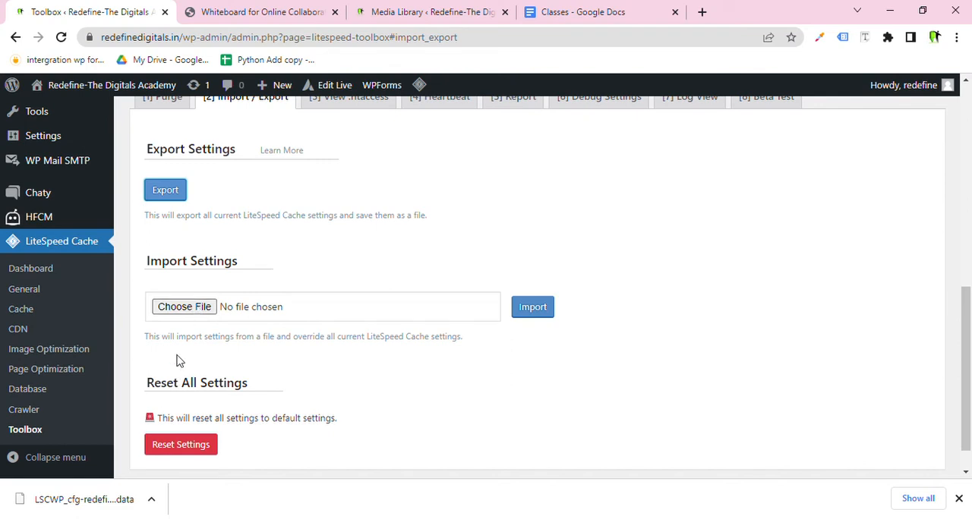
Review the Reset All Settings section of the Import / Export page.
{"action": "scroll", "coordinate": [431, 356], "scroll_direction": "down", "scroll_amount": 1}
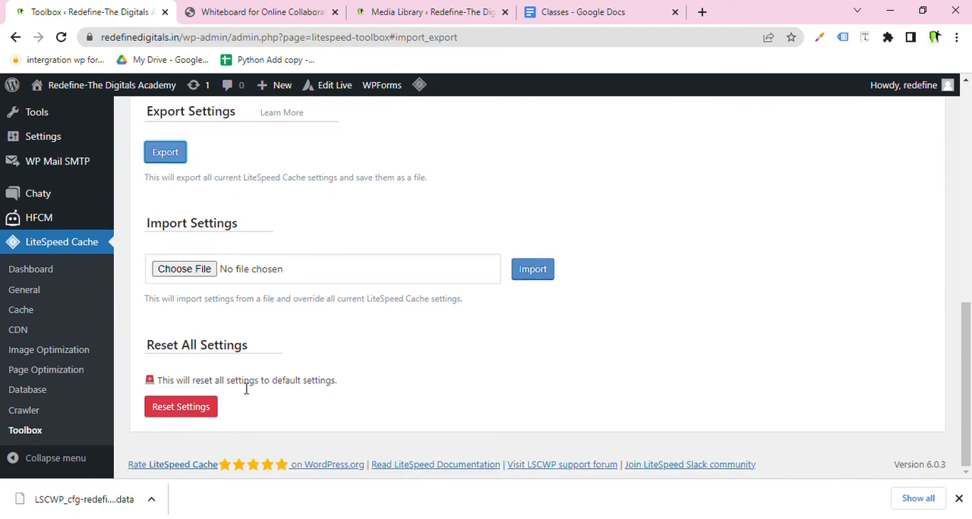
{"action": "left_click_drag", "start_coordinate": [248, 351], "coordinate": [154, 360]}
{"action": "left_click_drag", "start_coordinate": [333, 381], "coordinate": [169, 389]}
{"action": "scroll", "coordinate": [175, 379], "scroll_direction": "up", "scroll_amount": 5}
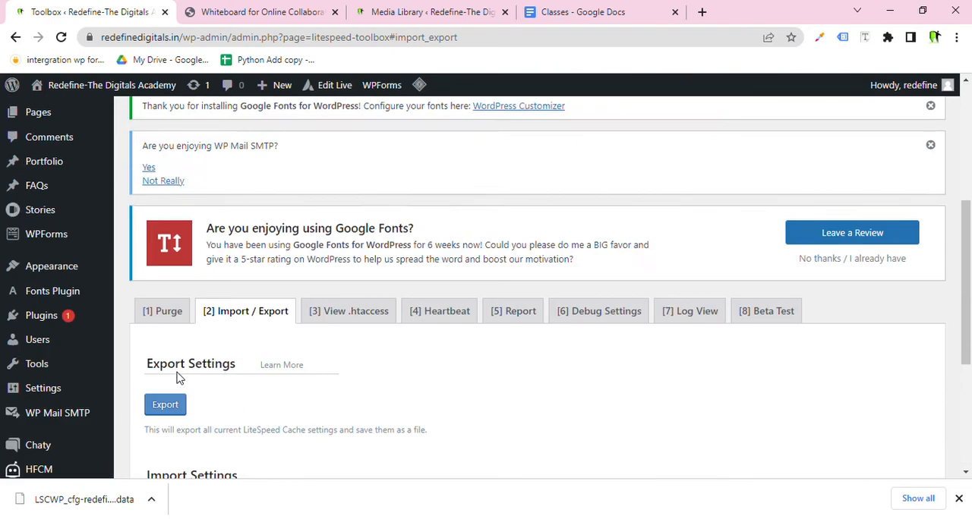
{"action": "scroll", "coordinate": [245, 358], "scroll_direction": "down", "scroll_amount": 3}
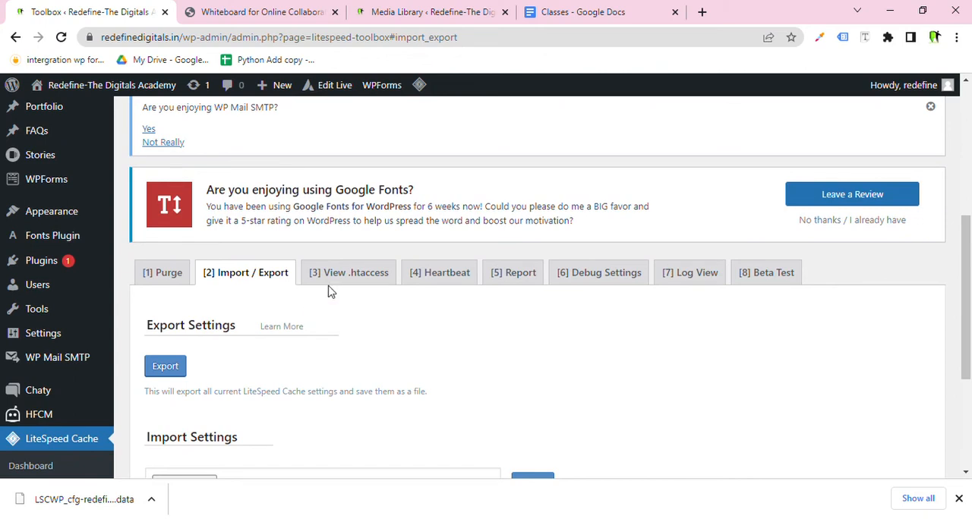
{"action": "scroll", "coordinate": [354, 230], "scroll_direction": "down", "scroll_amount": 3}
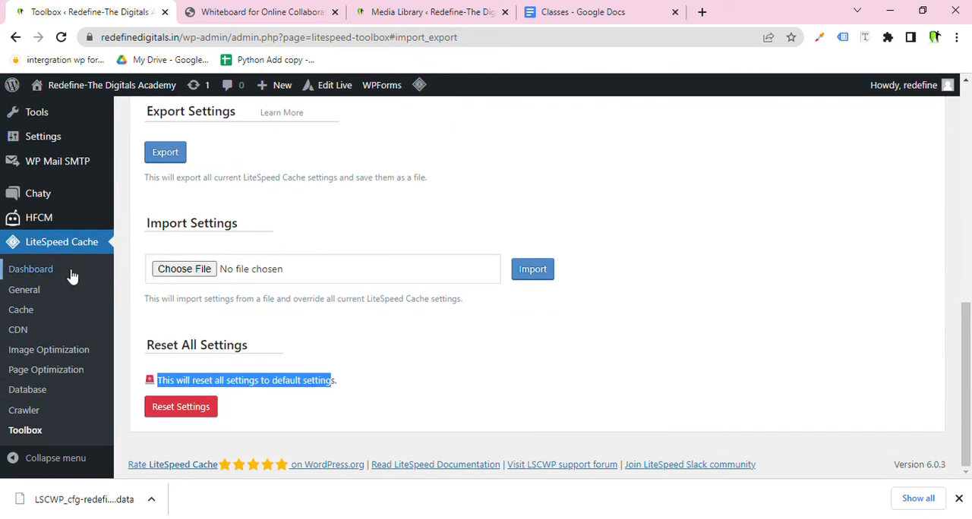
Open the LiteSpeed Cache Dashboard and review its QUIC.cloud usage, image optimization and cache status summaries.
{"action": "left_click", "coordinate": [70, 275]}
{"action": "scroll", "coordinate": [356, 303], "scroll_direction": "down", "scroll_amount": 5}
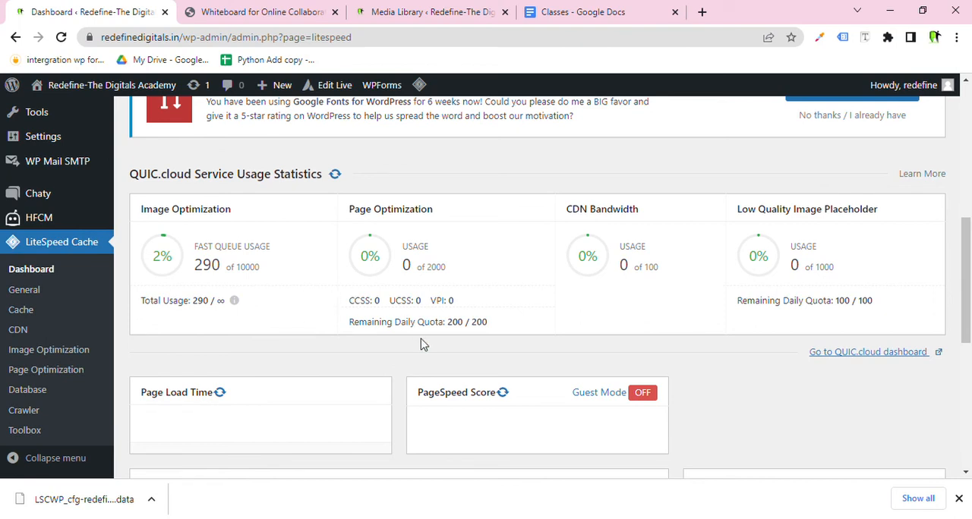
{"action": "scroll", "coordinate": [422, 343], "scroll_direction": "down", "scroll_amount": 4}
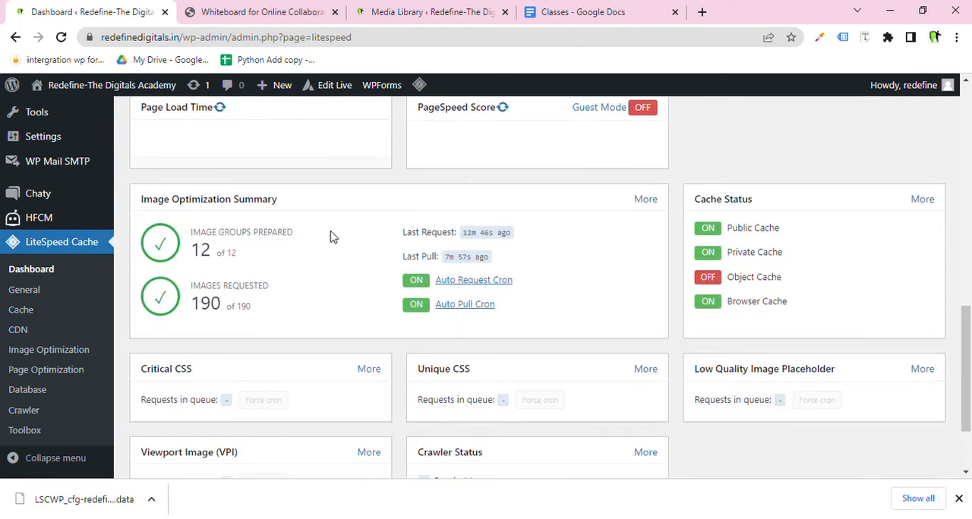
{"action": "left_click_drag", "start_coordinate": [296, 221], "coordinate": [198, 225]}
{"action": "left_click_drag", "start_coordinate": [271, 287], "coordinate": [195, 281]}
{"action": "scroll", "coordinate": [456, 283], "scroll_direction": "down", "scroll_amount": 2}
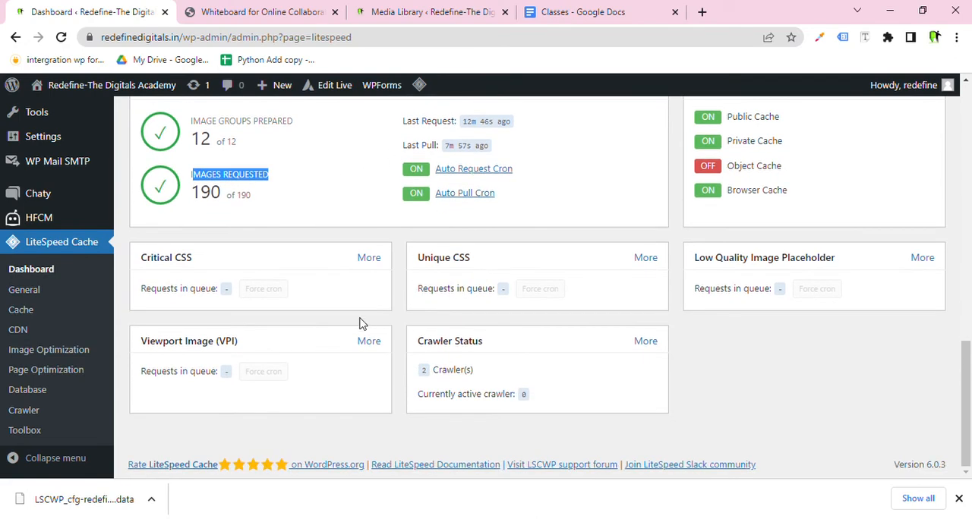
{"action": "scroll", "coordinate": [361, 323], "scroll_direction": "up", "scroll_amount": 4}
{"action": "scroll", "coordinate": [361, 324], "scroll_direction": "up", "scroll_amount": 4}
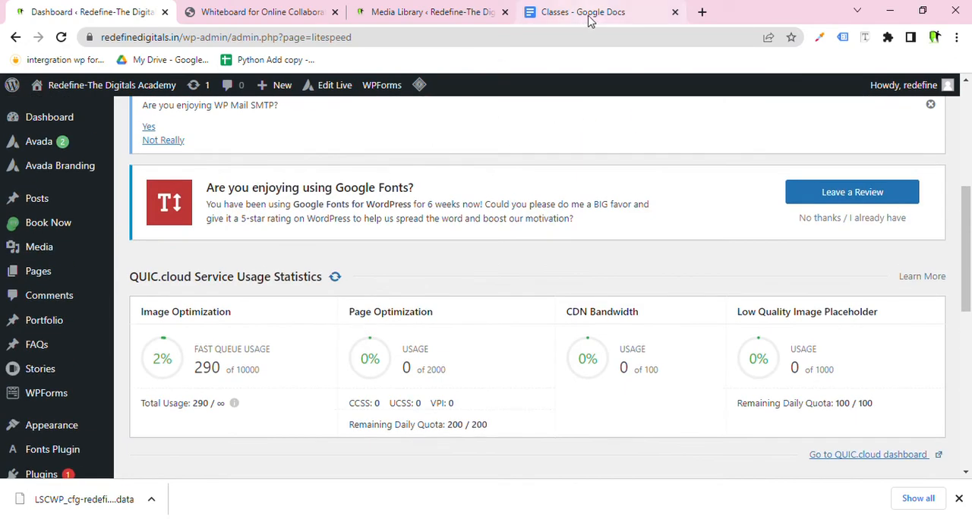
Search Google for gtmetrix in a new tab and open the GTmetrix website.
{"action": "left_click", "coordinate": [701, 11]}
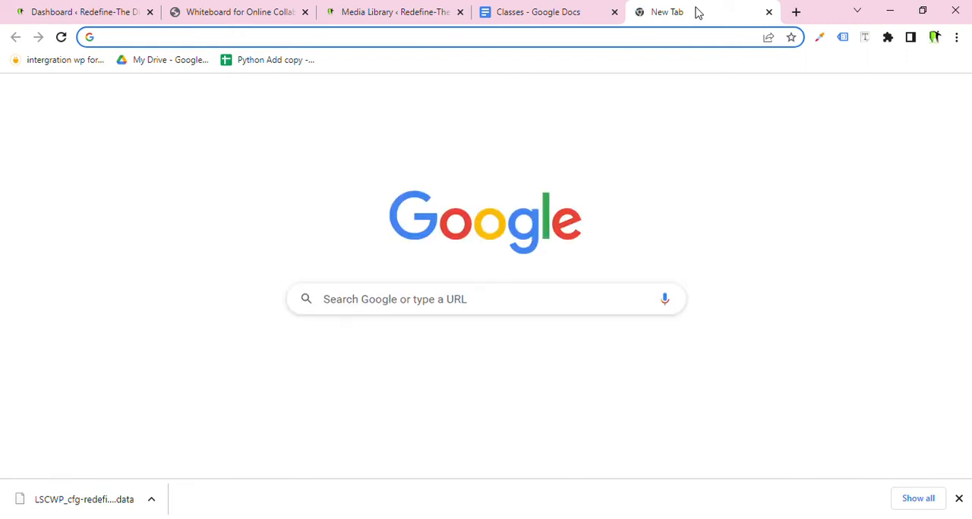
{"action": "type", "text": "gtmte"}
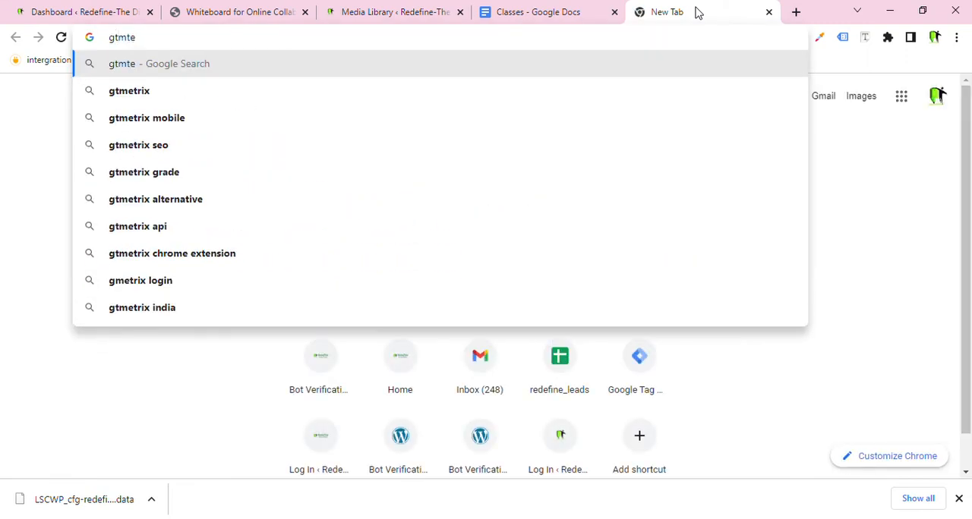
{"action": "key", "text": "BackSpace"}
{"action": "key", "text": "BackSpace"}
{"action": "type", "text": "etrix"}
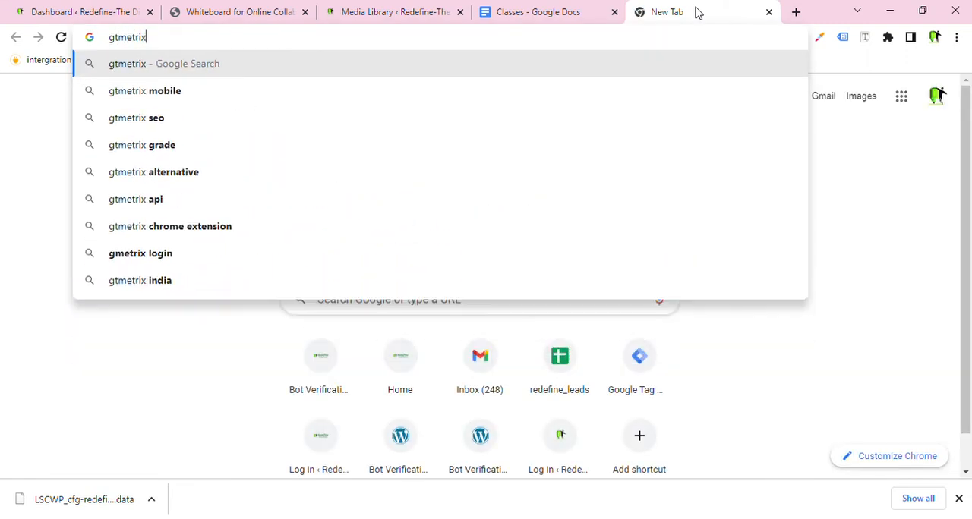
{"action": "key", "text": "Return"}
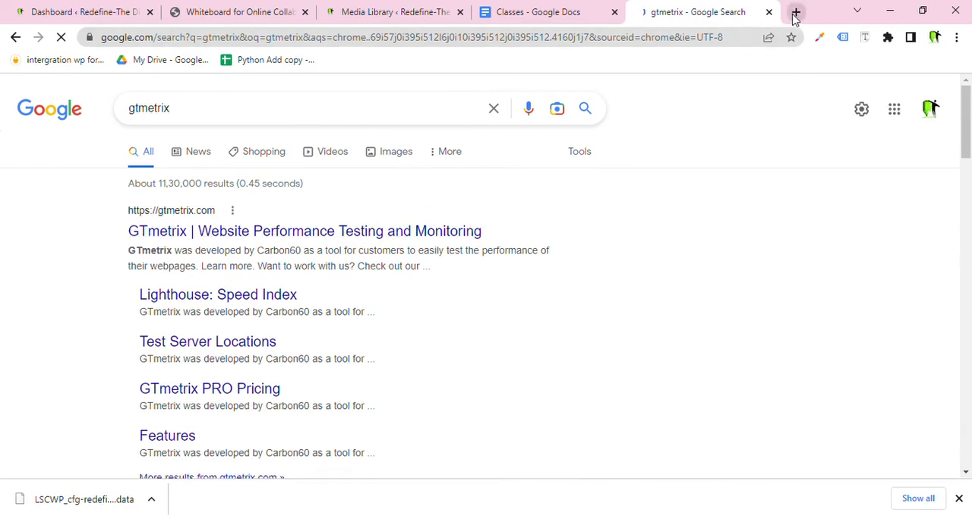
{"action": "middle_click", "coordinate": [423, 235]}
{"action": "left_click", "coordinate": [680, 9]}
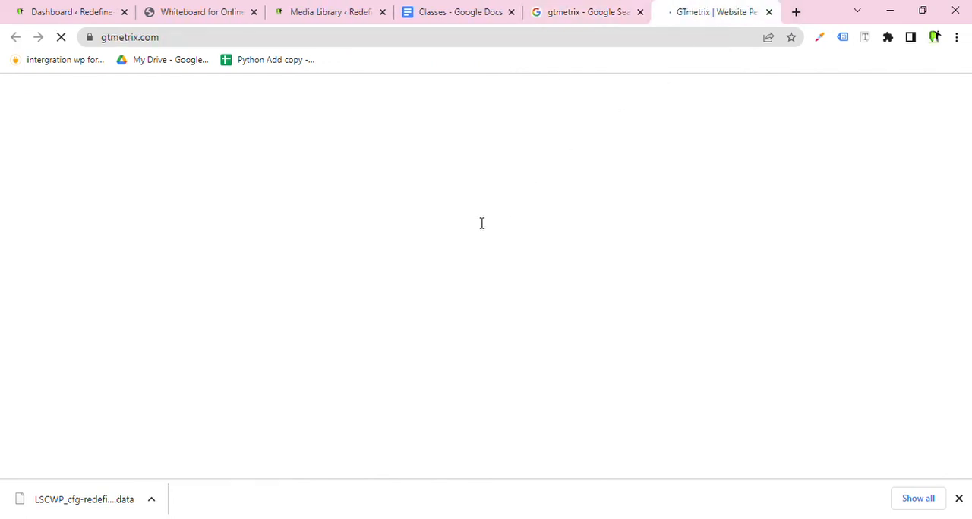
{"action": "scroll", "coordinate": [278, 319], "scroll_direction": "down", "scroll_amount": 2}
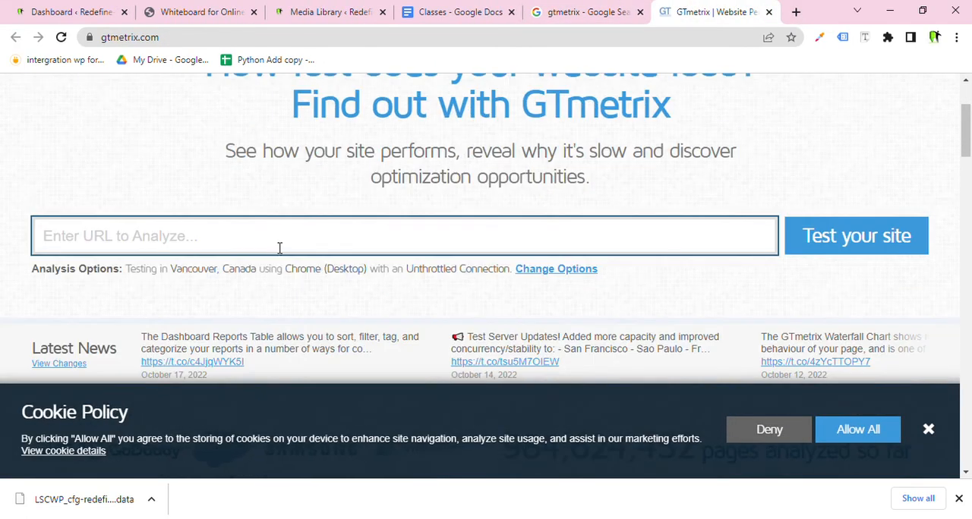
Search Google for page speed insights in a new tab and open PageSpeed Insights.
{"action": "left_click", "coordinate": [795, 11]}
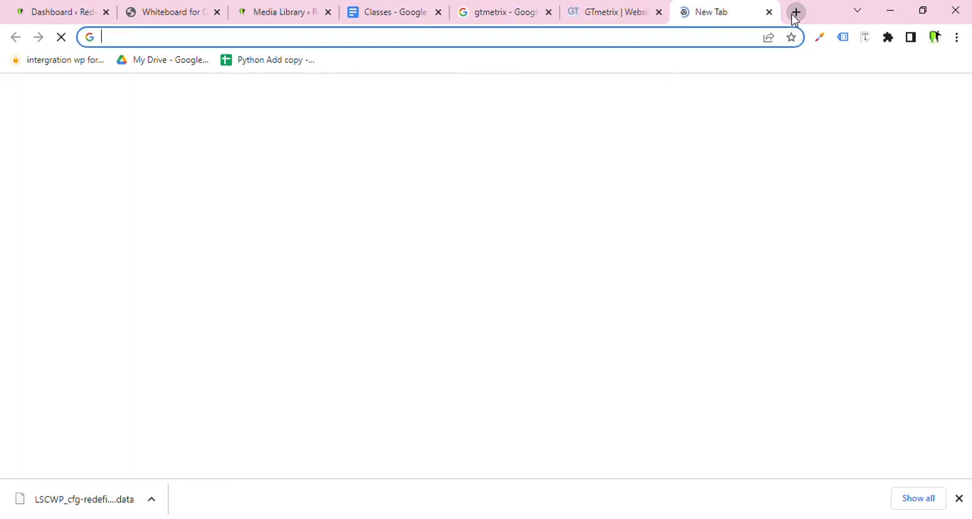
{"action": "type", "text": "page sppe"}
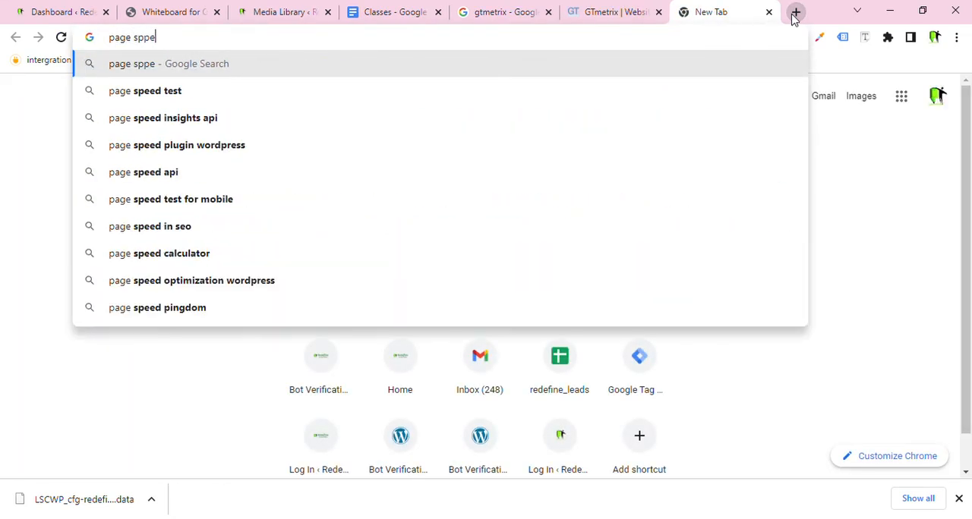
{"action": "key", "text": "BackSpace"}
{"action": "key", "text": "BackSpace"}
{"action": "type", "text": "ed"}
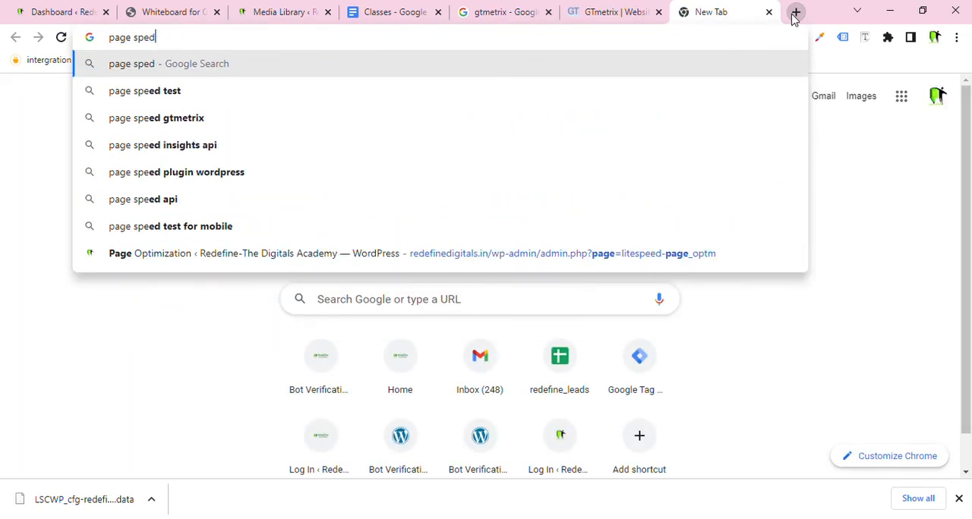
{"action": "key", "text": "BackSpace"}
{"action": "type", "text": "ed insi"}
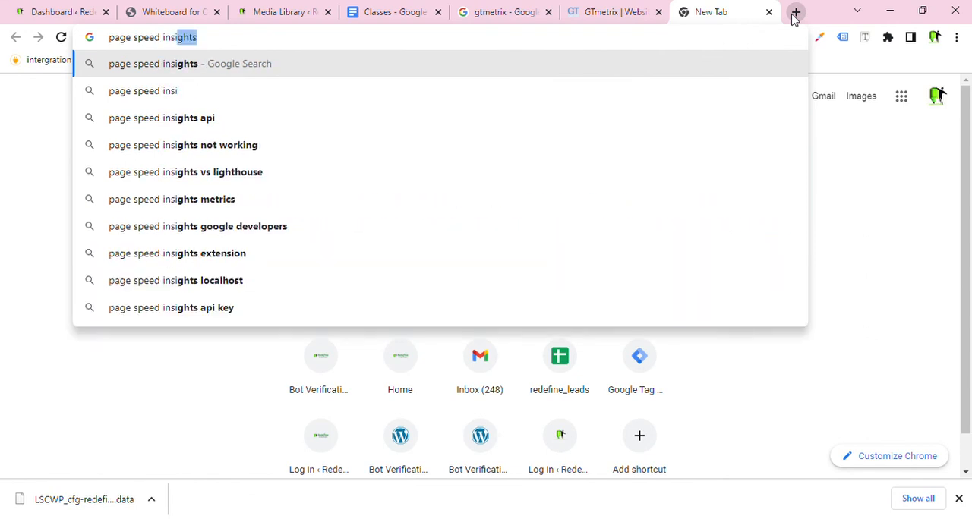
{"action": "key", "text": "Return"}
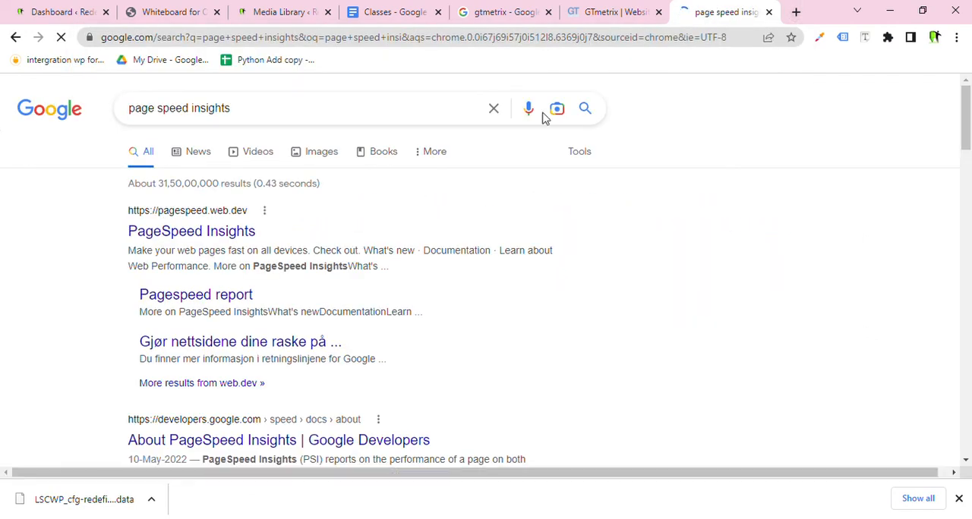
{"action": "left_click", "coordinate": [236, 240]}
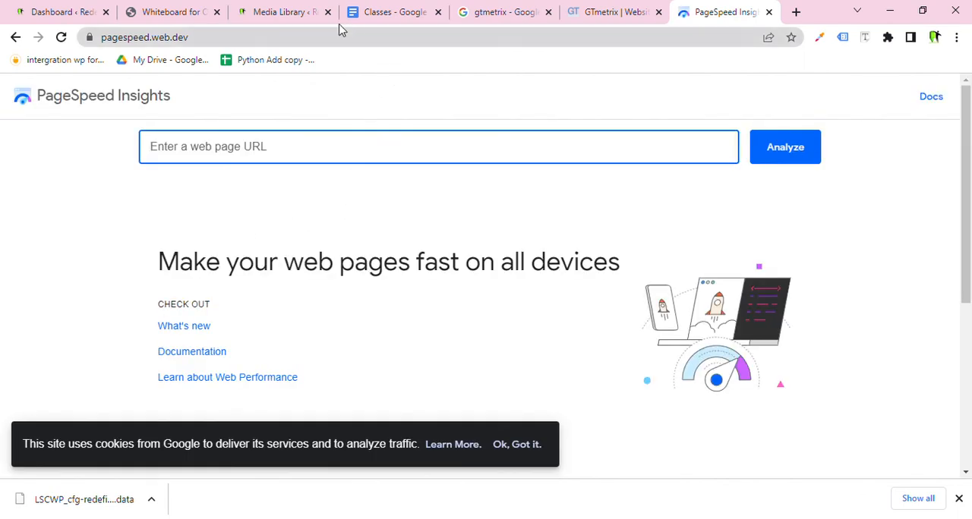
Switch back to the LiteSpeed Cache Dashboard and review its statistics.
{"action": "left_click", "coordinate": [564, 8]}
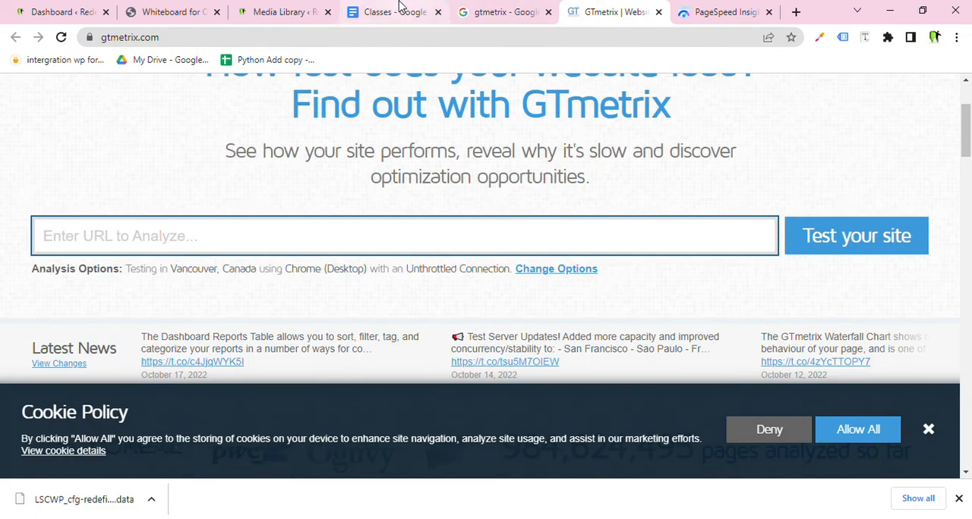
{"action": "left_click", "coordinate": [398, 7]}
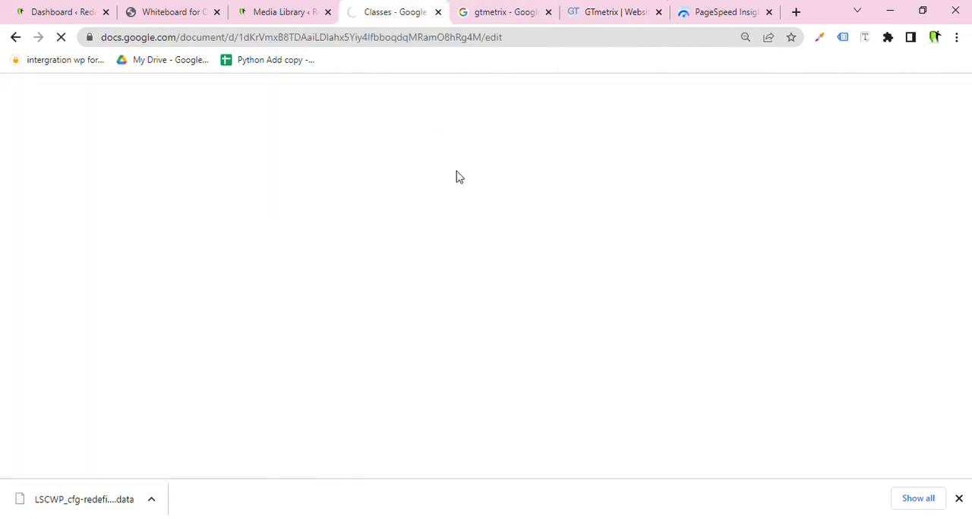
{"action": "left_click", "coordinate": [76, 8]}
{"action": "scroll", "coordinate": [232, 246], "scroll_direction": "down", "scroll_amount": 1}
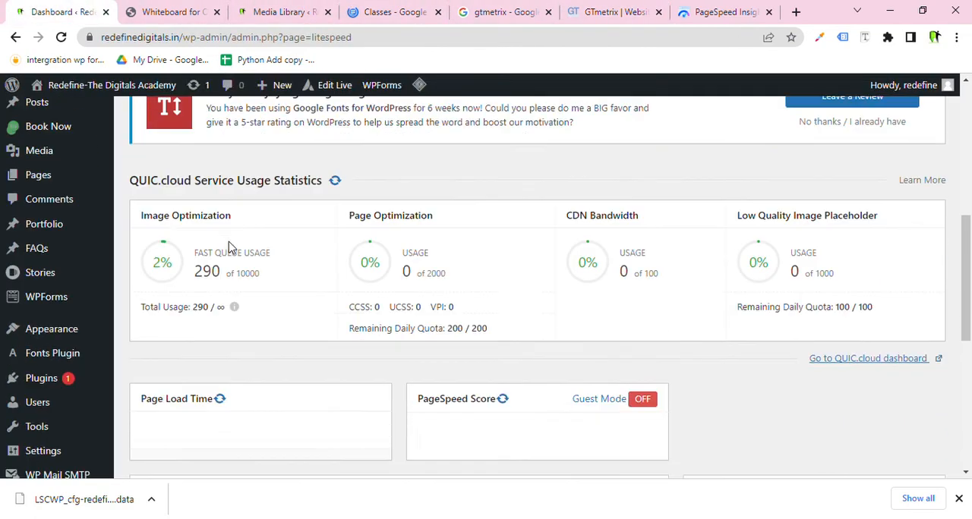
{"action": "scroll", "coordinate": [269, 284], "scroll_direction": "down", "scroll_amount": 4}
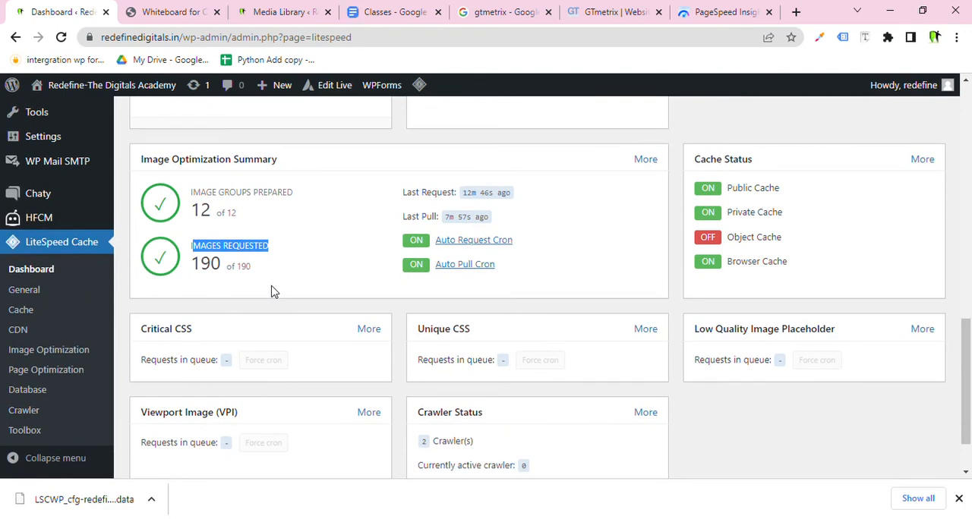
{"action": "scroll", "coordinate": [228, 314], "scroll_direction": "up", "scroll_amount": 6}
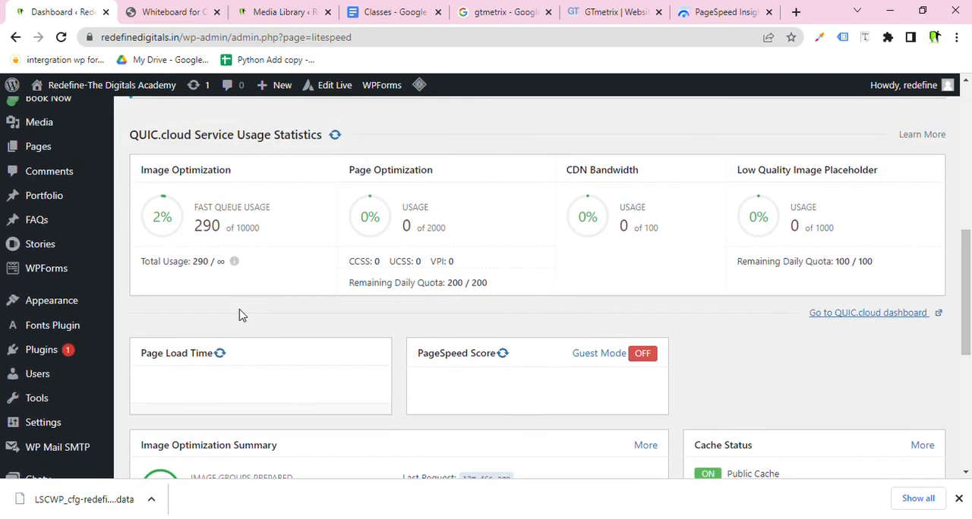
{"action": "scroll", "coordinate": [241, 315], "scroll_direction": "up", "scroll_amount": 1}
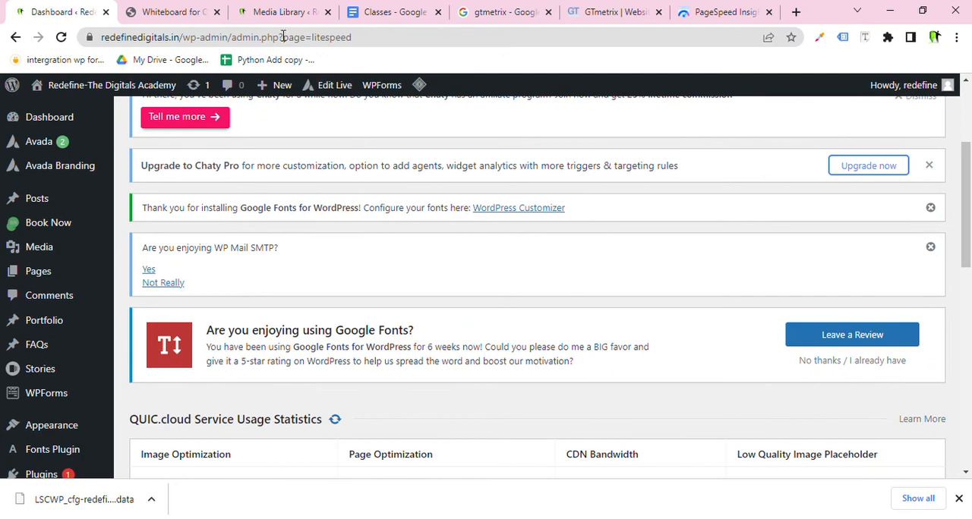
Draw a few freehand strokes on the web whiteboard.
{"action": "left_click", "coordinate": [190, 10]}
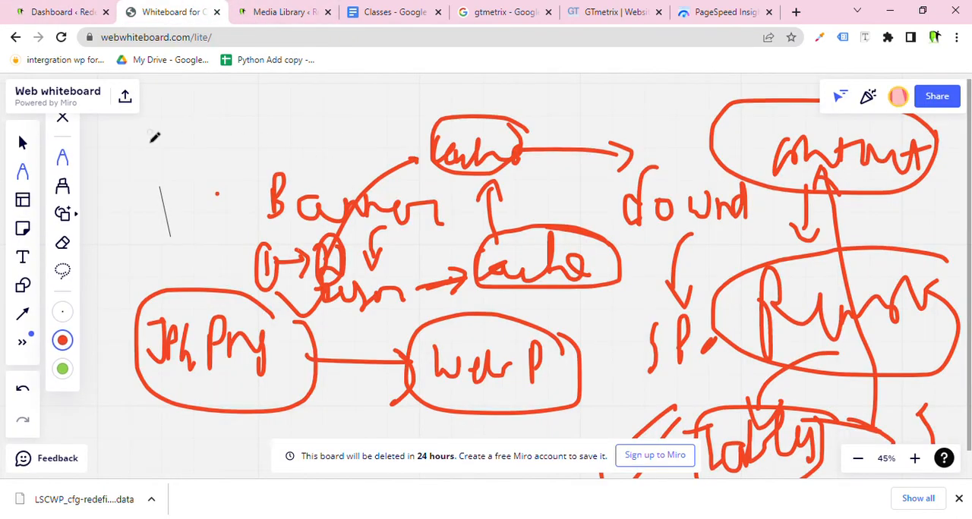
{"action": "left_click_drag", "start_coordinate": [141, 125], "coordinate": [161, 187]}
{"action": "left_click_drag", "start_coordinate": [172, 100], "coordinate": [183, 164]}
{"action": "mouse_move", "coordinate": [214, 166]}
{"action": "left_mouse_down"}
{"action": "mouse_move", "coordinate": [282, 146]}
{"action": "mouse_move", "coordinate": [346, 167]}
{"action": "left_mouse_up"}
{"action": "mouse_move", "coordinate": [353, 100]}
{"action": "left_mouse_down"}
{"action": "mouse_move", "coordinate": [156, 97]}
{"action": "mouse_move", "coordinate": [286, 252]}
{"action": "mouse_move", "coordinate": [334, 114]}
{"action": "left_mouse_up"}
Purge all caches twice from the LiteSpeed admin bar menu on the Dashboard.
{"action": "left_click", "coordinate": [61, 12]}
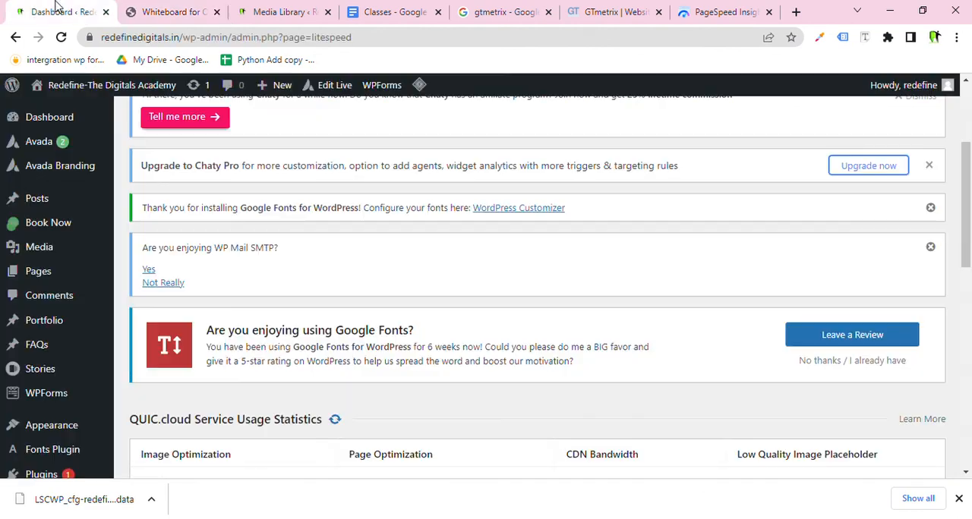
{"action": "mouse_move", "coordinate": [420, 89]}
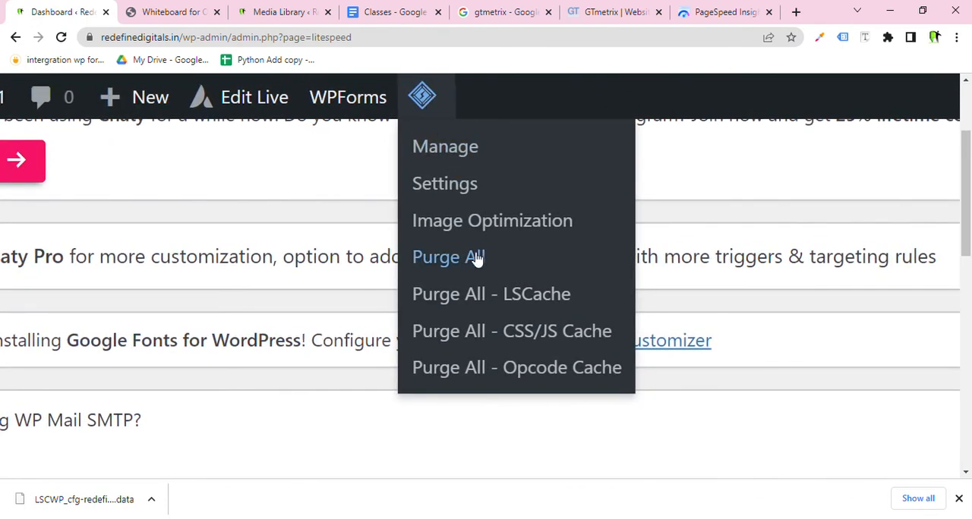
{"action": "left_click", "coordinate": [476, 260]}
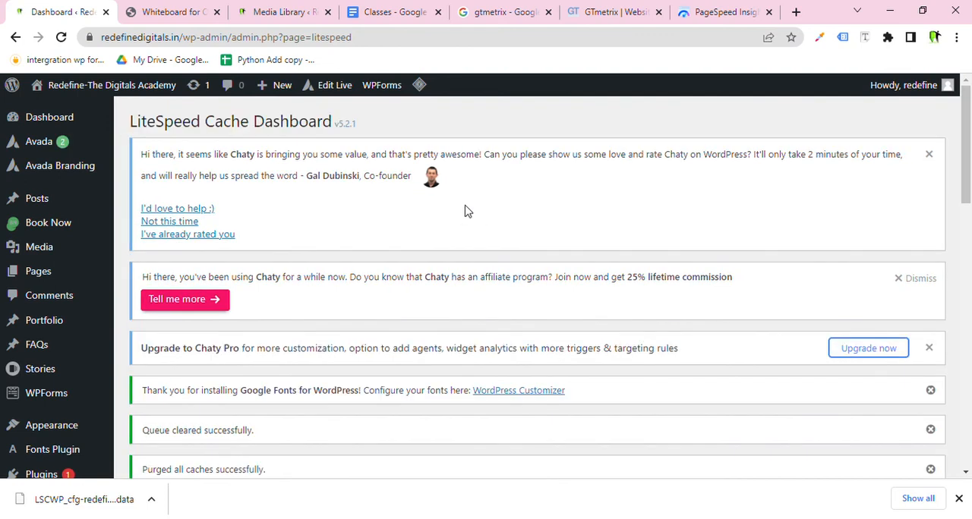
{"action": "mouse_move", "coordinate": [431, 90]}
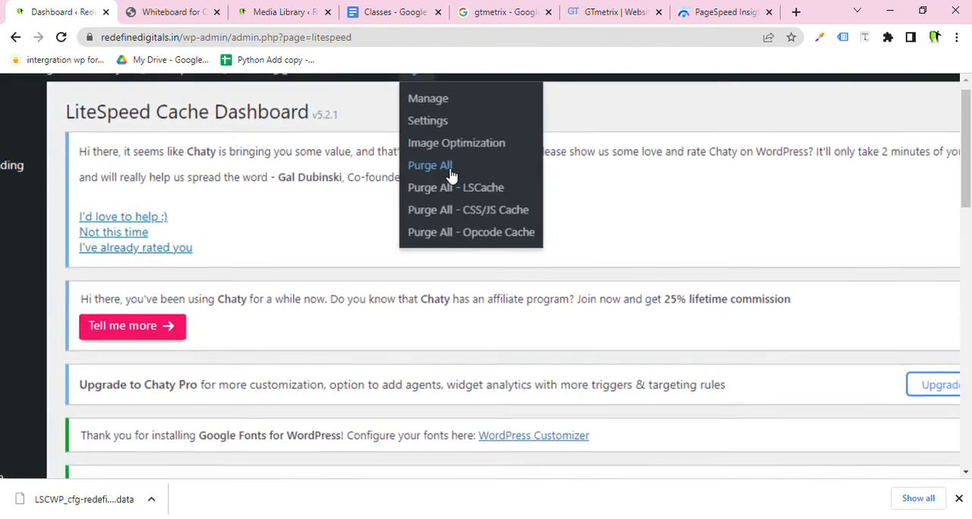
{"action": "left_click", "coordinate": [430, 166]}
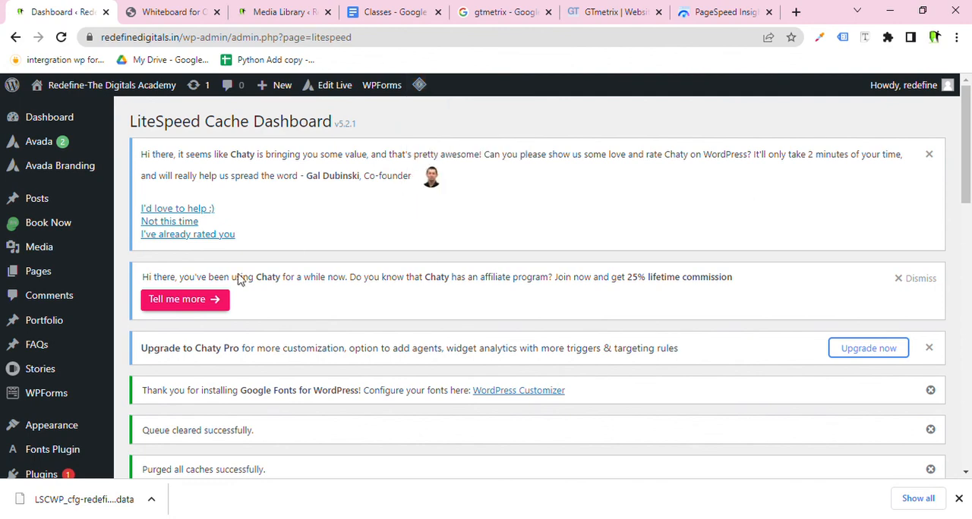
{"action": "scroll", "coordinate": [152, 323], "scroll_direction": "down", "scroll_amount": 5}
{"action": "scroll", "coordinate": [143, 230], "scroll_direction": "down", "scroll_amount": 1}
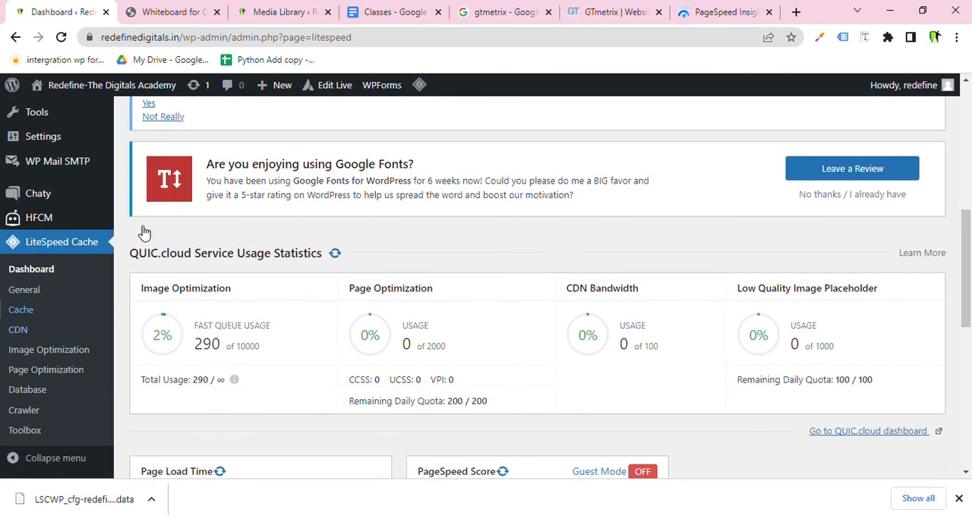
Switch to the Classes document and select the Today Topic outline lines.
{"action": "left_click", "coordinate": [374, 7]}
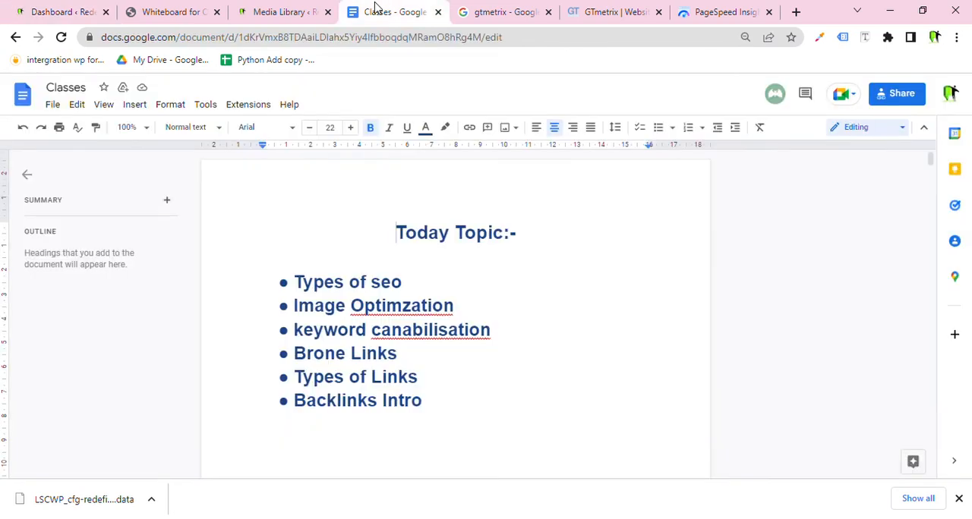
{"action": "scroll", "coordinate": [426, 240], "scroll_direction": "down", "scroll_amount": 5}
{"action": "scroll", "coordinate": [427, 239], "scroll_direction": "up", "scroll_amount": 1}
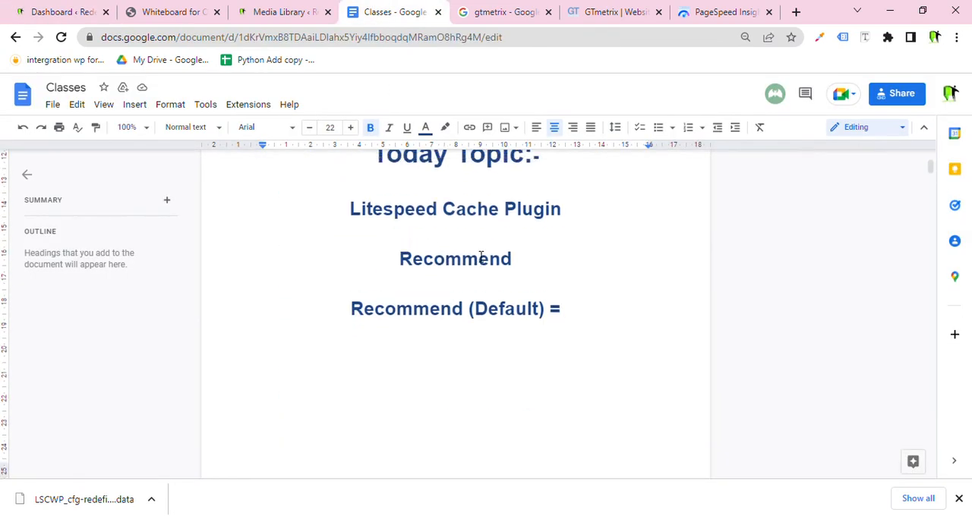
{"action": "left_click_drag", "start_coordinate": [576, 380], "coordinate": [370, 227]}
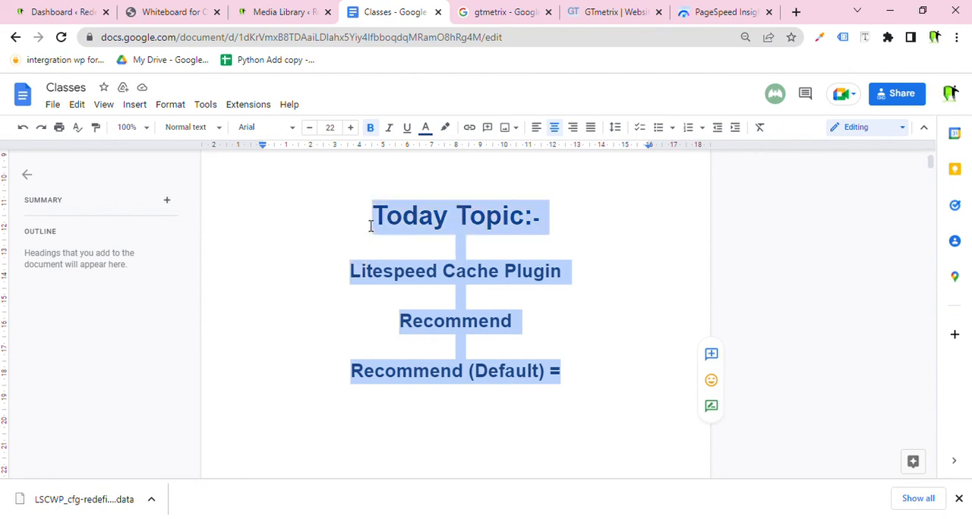
{"action": "left_click", "coordinate": [591, 393]}
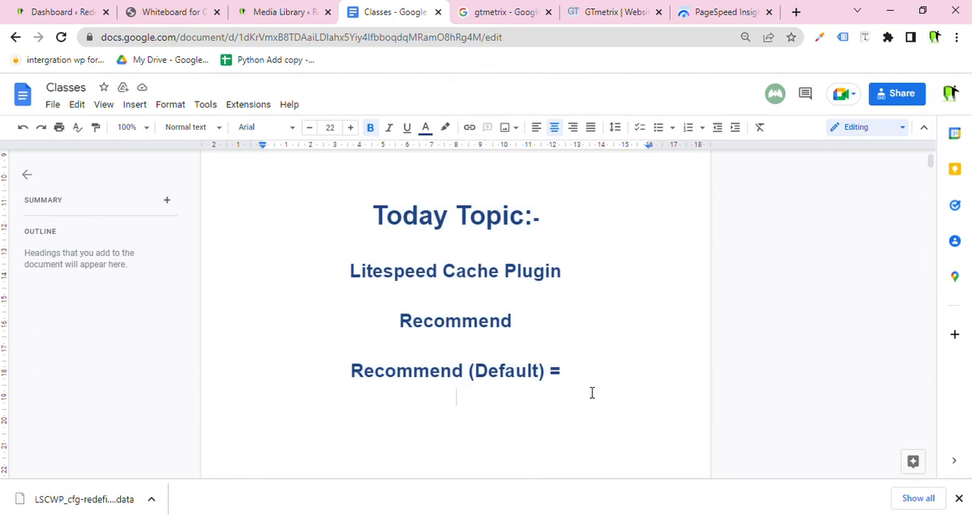
{"action": "left_click_drag", "start_coordinate": [591, 392], "coordinate": [380, 215]}
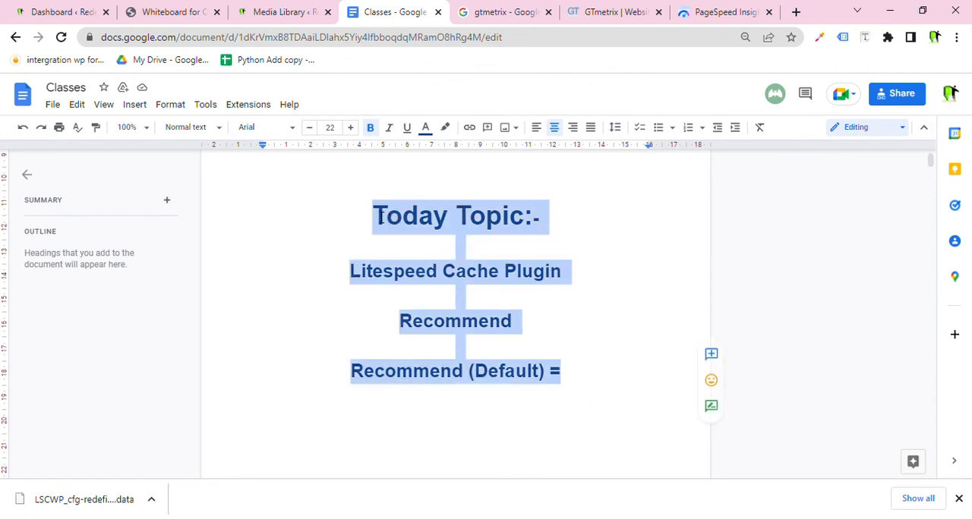